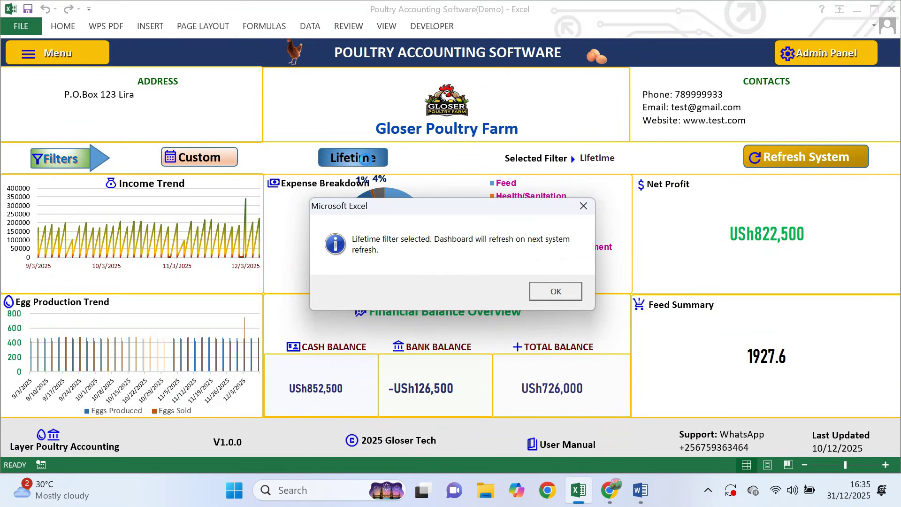
- Dismiss the Lifetime filter message and refresh the dashboard figures
left_click(556, 292)
left_click(828, 165)
left_click(515, 292)
- Open the Accounts > BankCash page and update the bank and cash balances
left_click(58, 53)
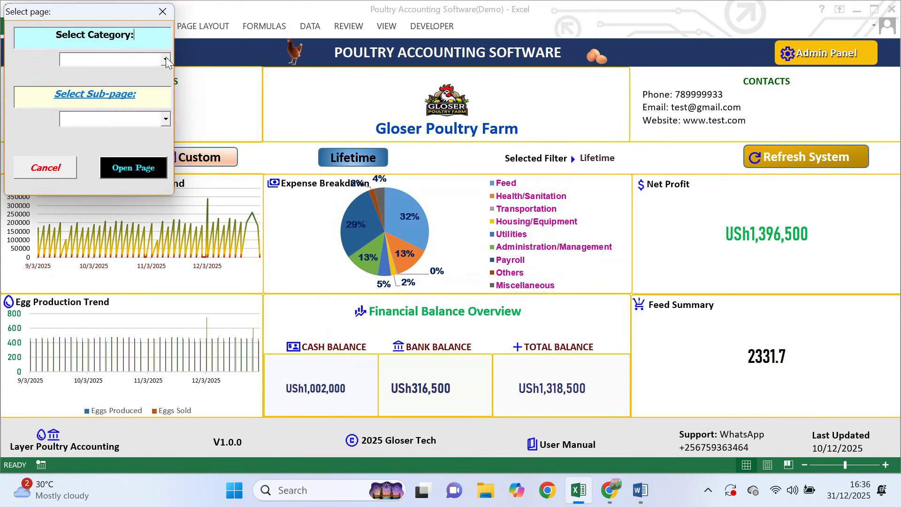
left_click(165, 58)
left_click(75, 70)
left_click(165, 115)
left_click(81, 133)
left_click(132, 168)
left_click(157, 55)
left_click(501, 292)
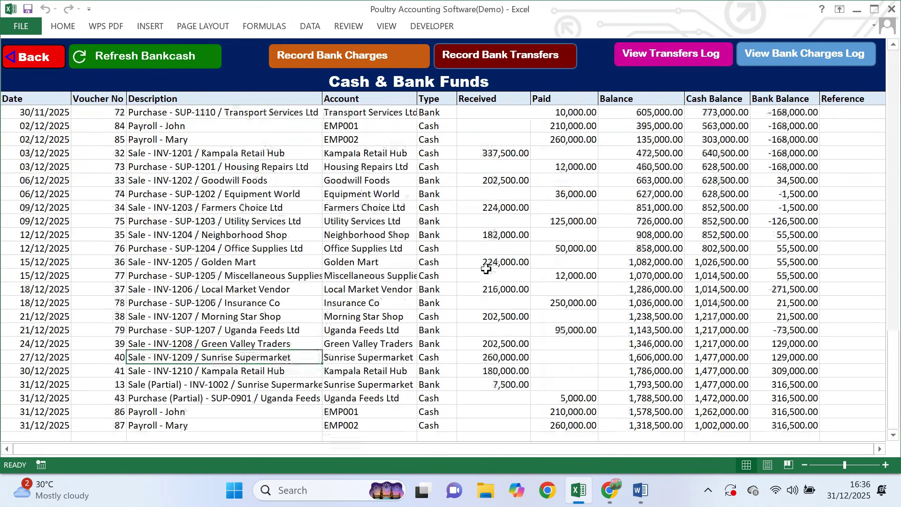
- Preview the bank charges and bank transfer forms, then return to the dashboard
left_click(389, 51)
left_click(391, 311)
left_click(506, 55)
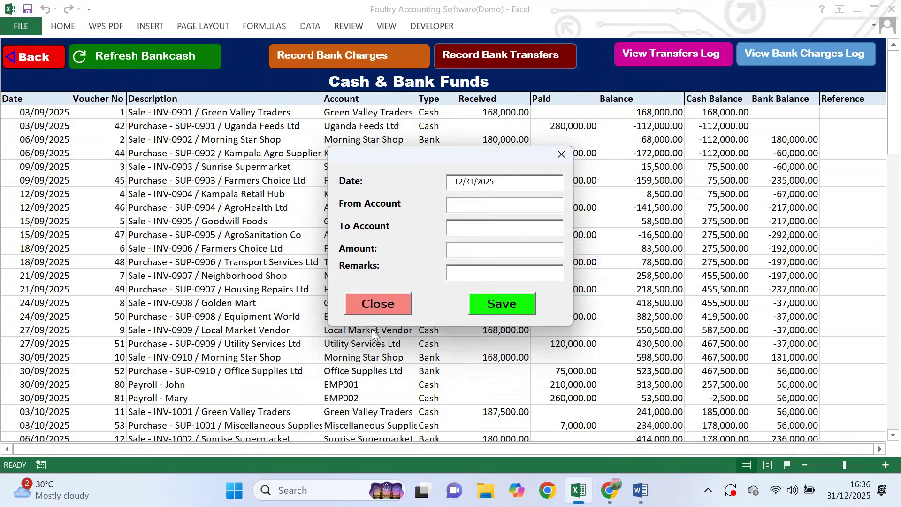
left_click(374, 302)
left_click(33, 56)
- View the Sales Records page from the Sales category, then return to the dashboard
left_click(58, 53)
left_click(165, 57)
left_click(75, 90)
left_click(133, 168)
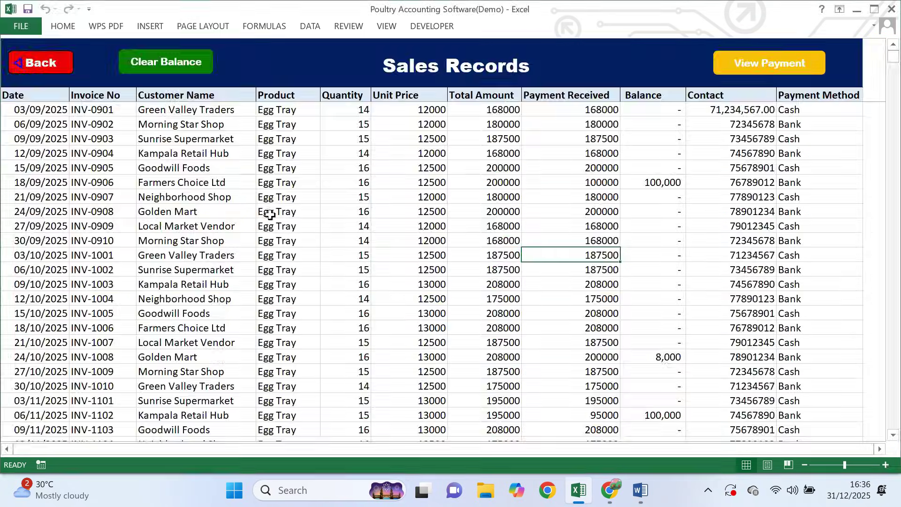
left_click(33, 56)
- View the Purchases > SupplyBalances page, then return to the dashboard
left_click(57, 54)
left_click(165, 60)
left_click(80, 81)
left_click(165, 118)
left_click(149, 147)
left_click(134, 168)
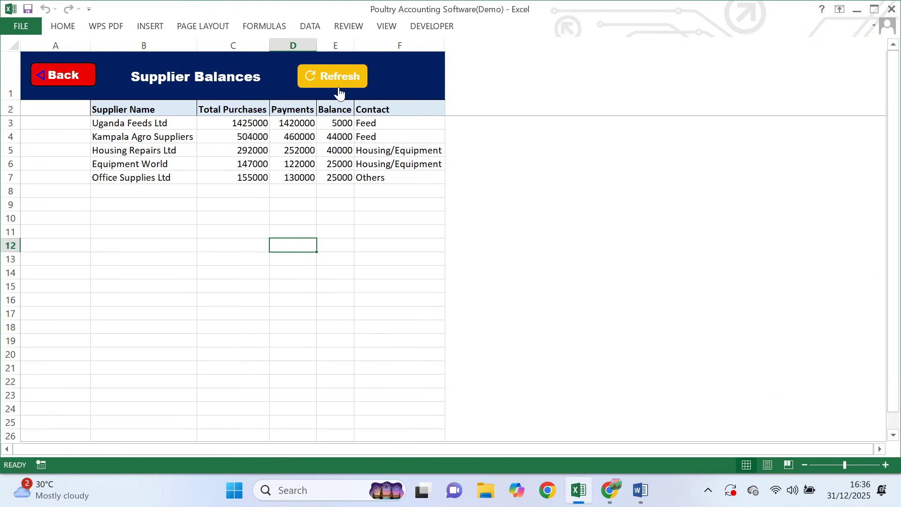
left_click(63, 74)
- Open the Payroll Records page from the Payroll category
left_click(57, 53)
left_click(165, 59)
left_click(132, 123)
left_click(117, 133)
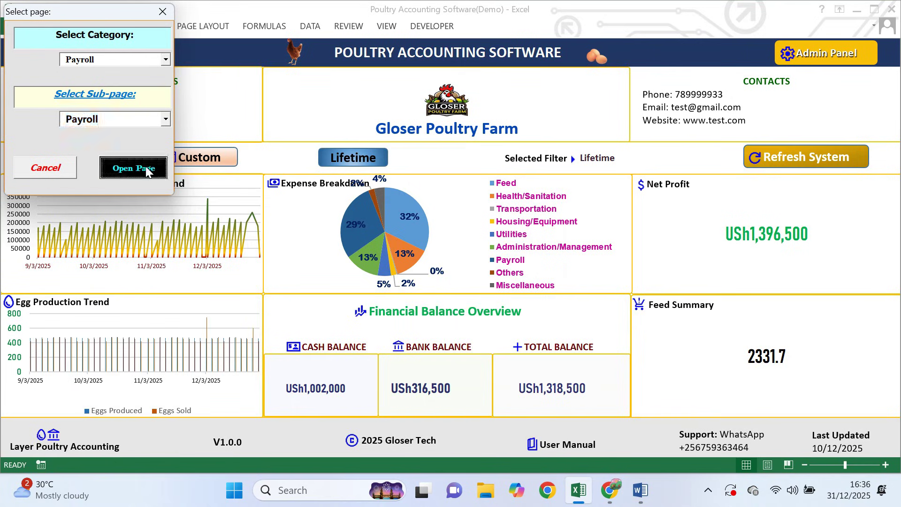
left_click(134, 168)
- Generate the December 2025 payslip for the first employee, then return to the dashboard
left_click(796, 85)
left_click(516, 188)
left_click(469, 199)
left_click(498, 287)
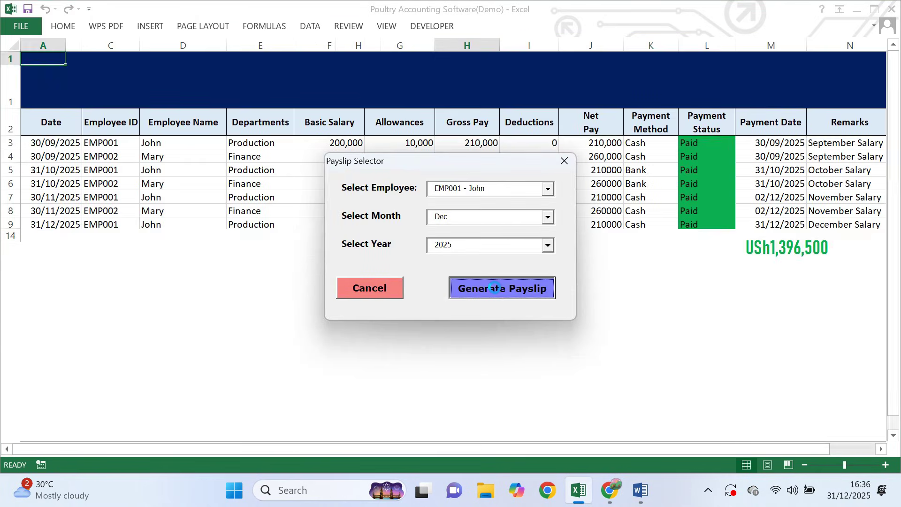
left_click(554, 296)
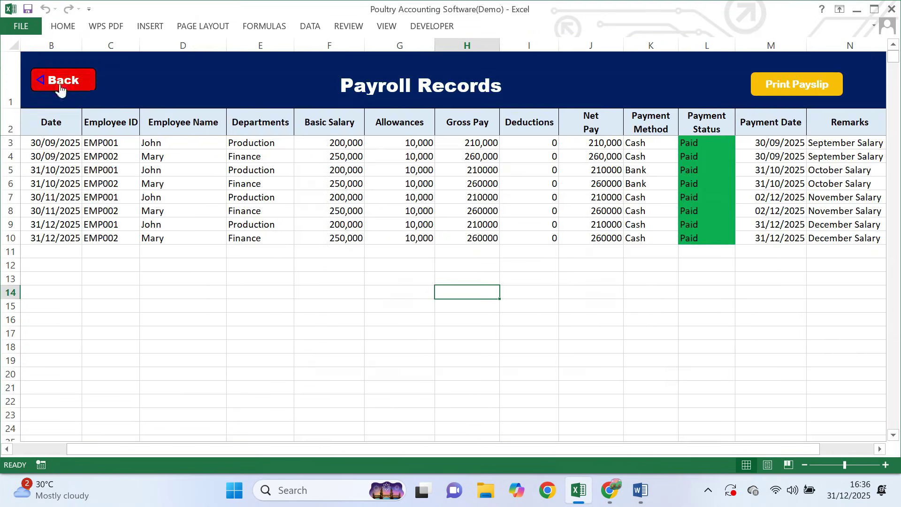
left_click(60, 81)
- Open and populate the Payroll > SalarySummary page, then return to the dashboard
left_click(58, 53)
left_click(167, 60)
left_click(37, 115)
left_click(117, 145)
left_click(134, 168)
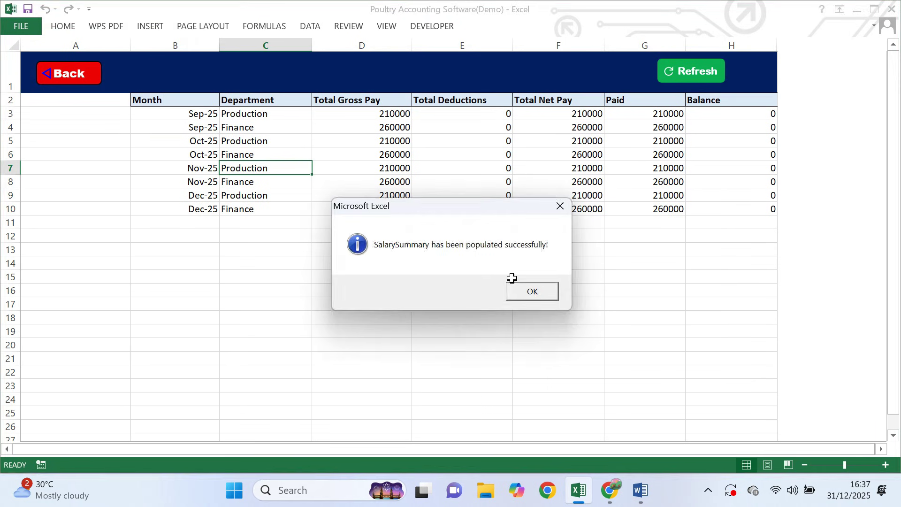
left_click(529, 290)
left_click(69, 73)
- View the Reports > ProductionSummary page, then return to the dashboard
left_click(167, 60)
left_click(37, 125)
left_click(165, 112)
left_click(94, 169)
left_click(134, 168)
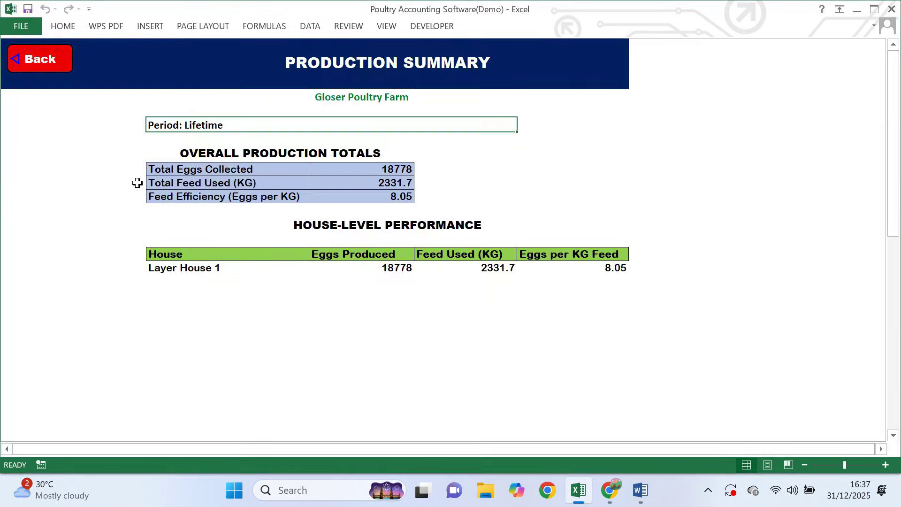
left_click(55, 74)
- View the Reports > BalanceSheet page, then return to the dashboard
left_click(161, 61)
left_click(94, 124)
left_click(161, 117)
left_click(86, 162)
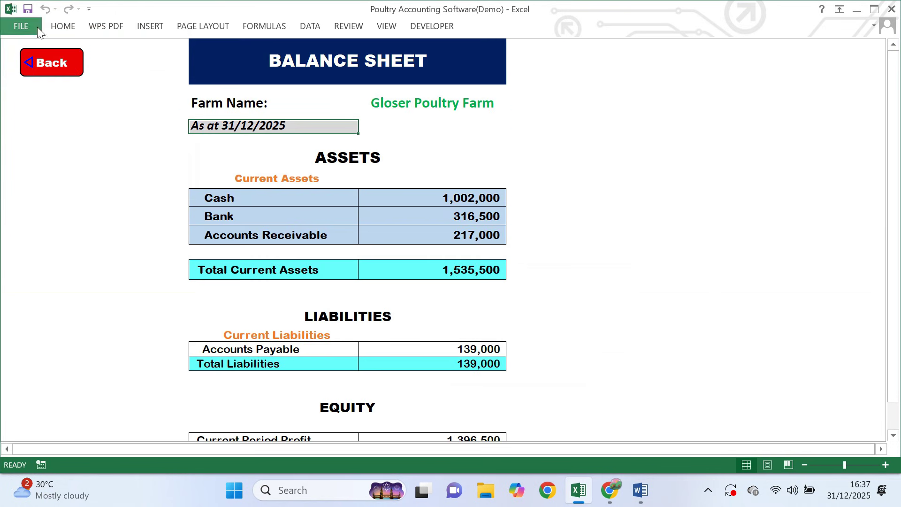
left_click(48, 61)
- Open the Production > FeedUsage page and its feed summary, then return
left_click(165, 59)
left_click(33, 81)
left_click(165, 119)
left_click(134, 146)
left_click(133, 168)
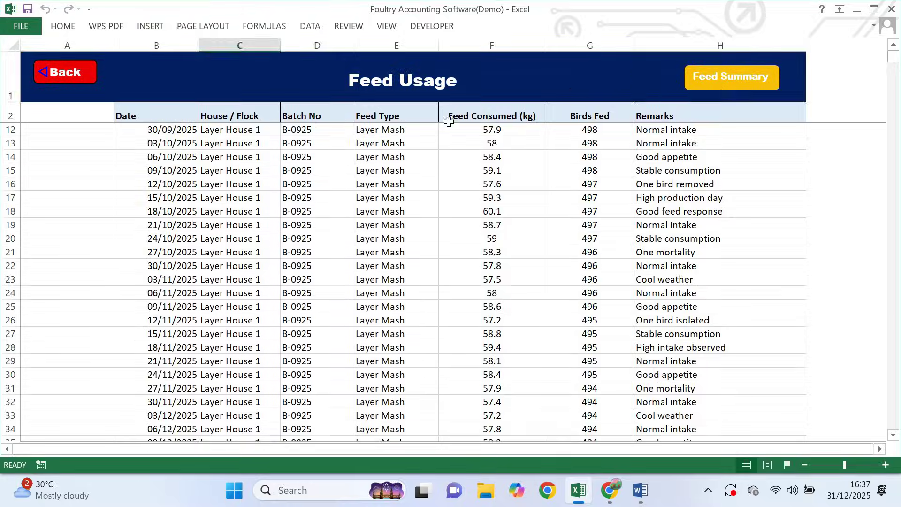
left_click(732, 77)
left_click(731, 84)
- Open the refreshed Accounts > AR page and start exporting a customer statement
left_click(70, 80)
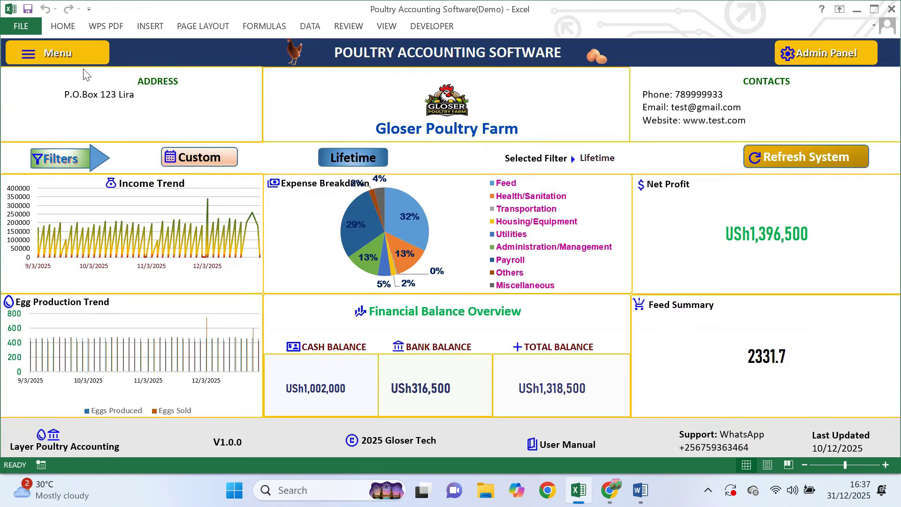
left_click(165, 60)
left_click(33, 72)
left_click(165, 118)
left_click(94, 146)
left_click(133, 167)
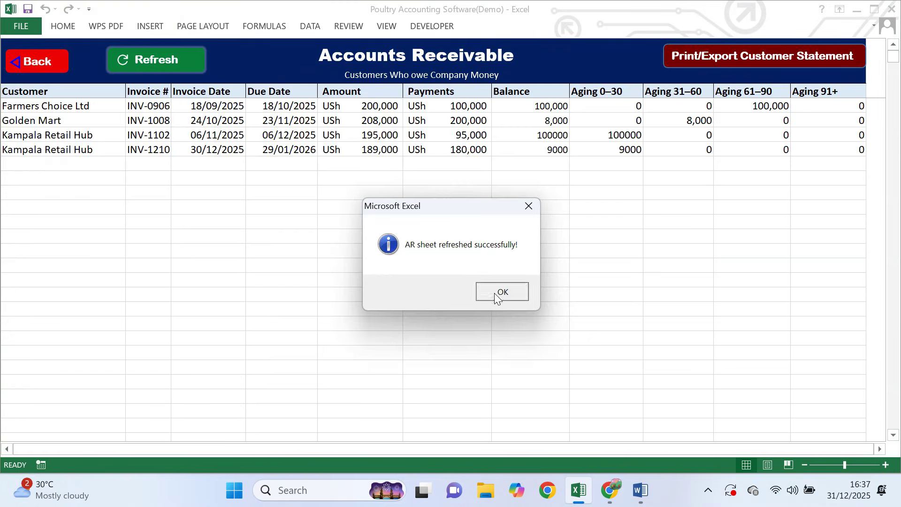
left_click(501, 291)
left_click(708, 59)
type("in")
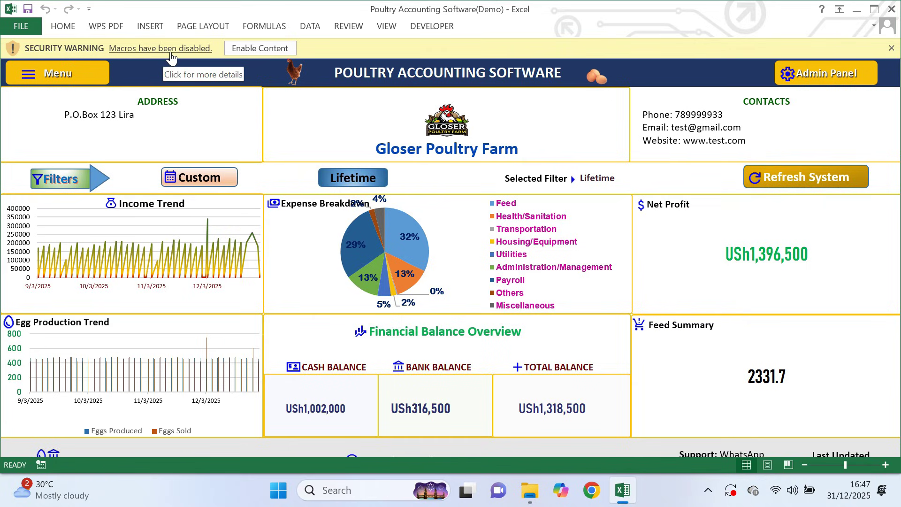
- Enable the workbook's macros and confirm the system password prompt
left_click(261, 48)
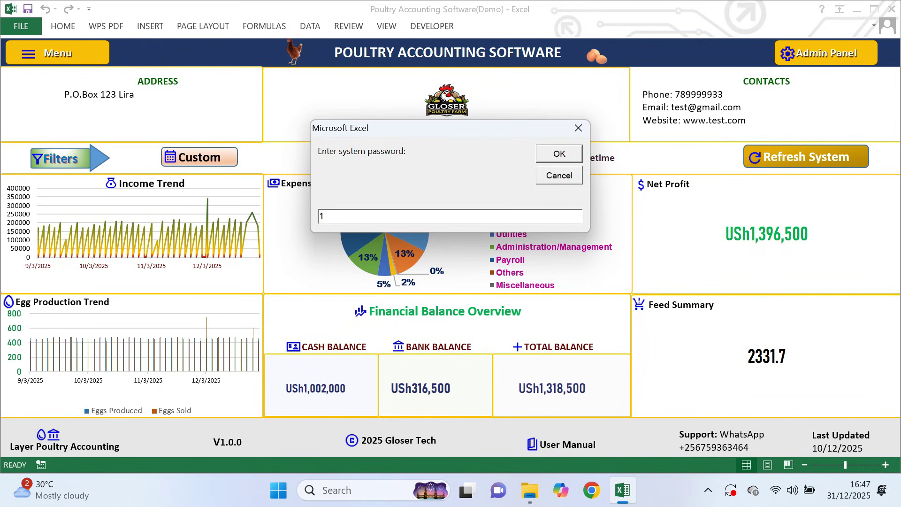
left_click(559, 154)
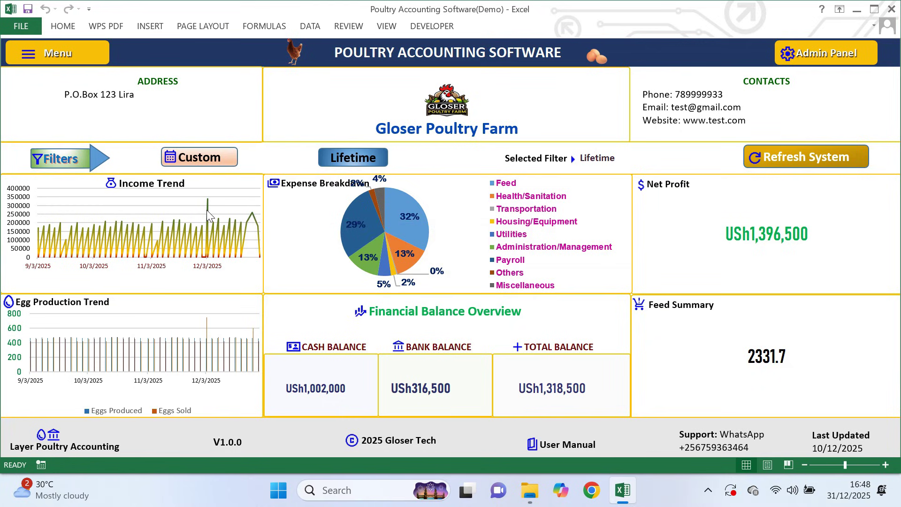
- Cancel the custom range, switch the dashboard to Lifetime and refresh its figures
mouse_move(206, 210)
left_click(210, 160)
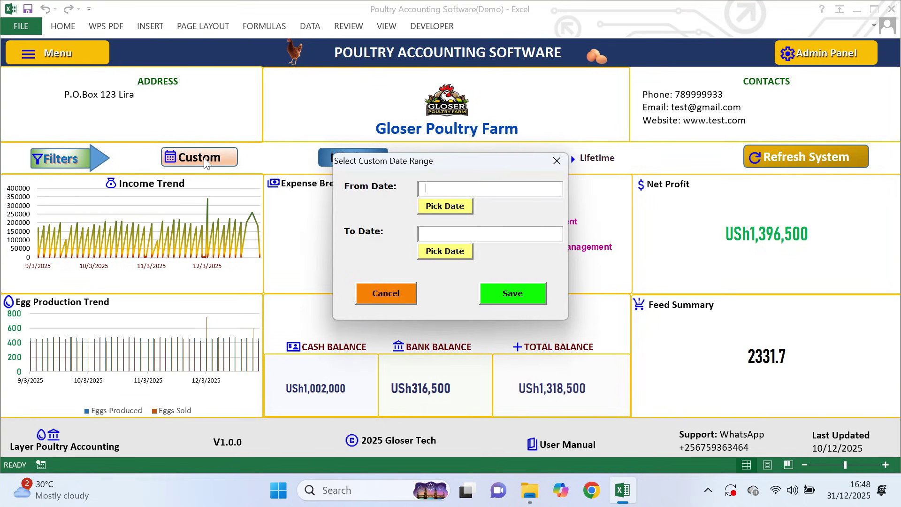
left_click(393, 292)
left_click(364, 156)
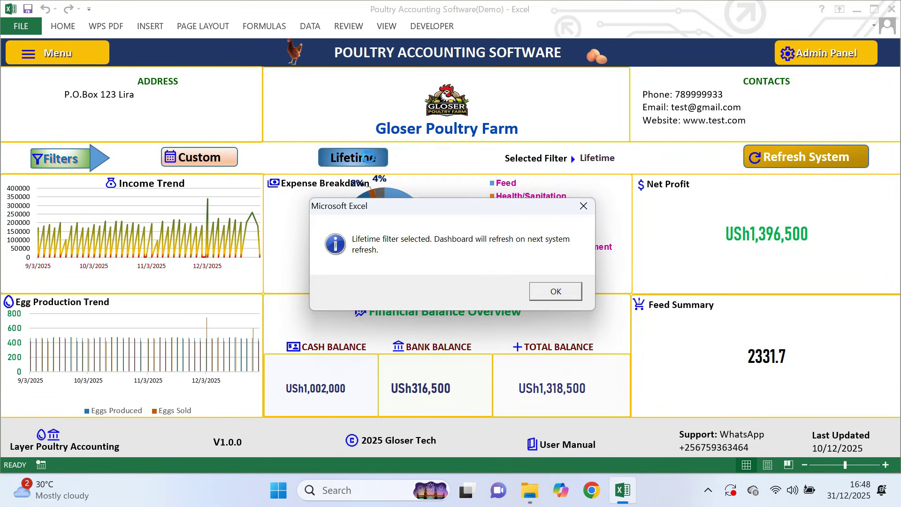
left_click(576, 289)
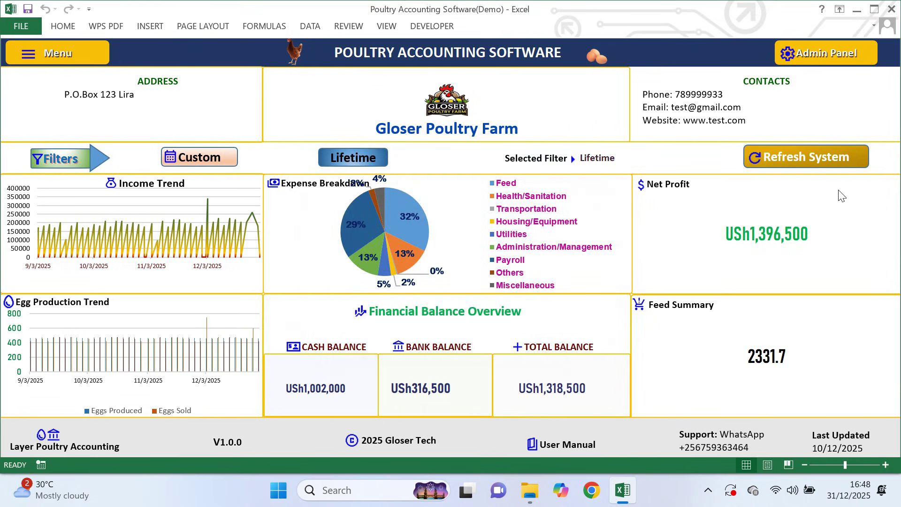
left_click(825, 161)
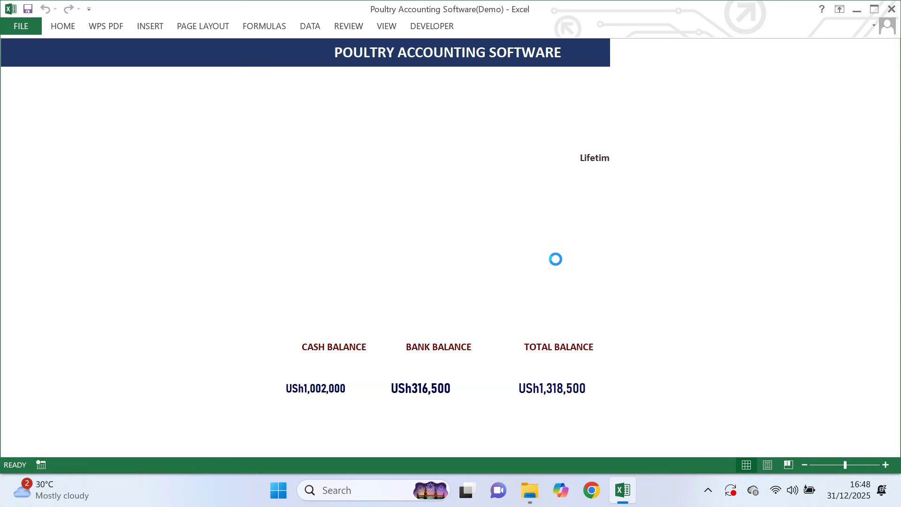
left_click(528, 289)
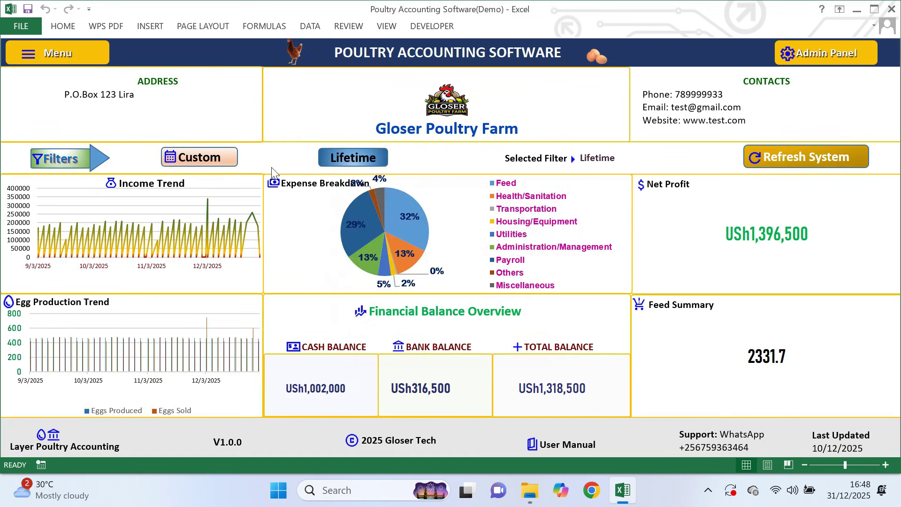
- Apply a custom 01/07/2025–10/12/2025 date range to the dashboard, then minimize Excel
left_click(225, 160)
left_click(447, 208)
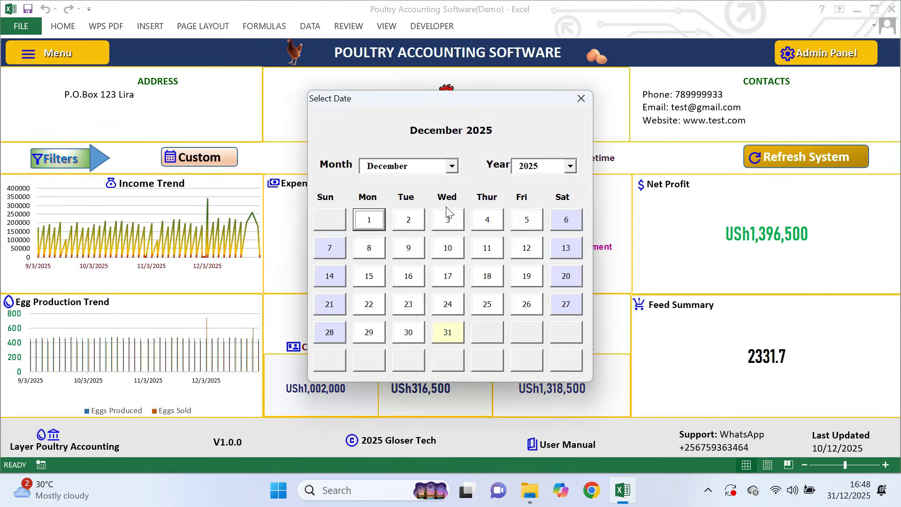
left_click(452, 166)
left_click(399, 203)
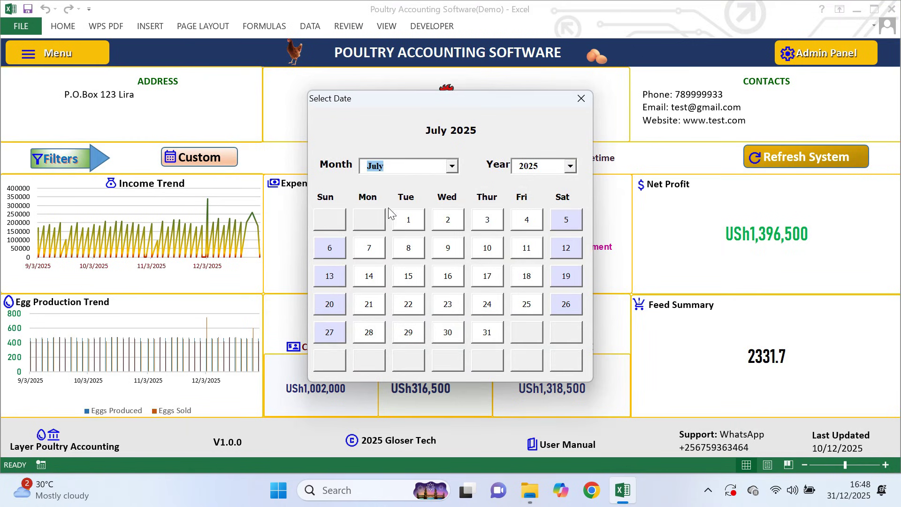
left_click(411, 223)
left_click(445, 251)
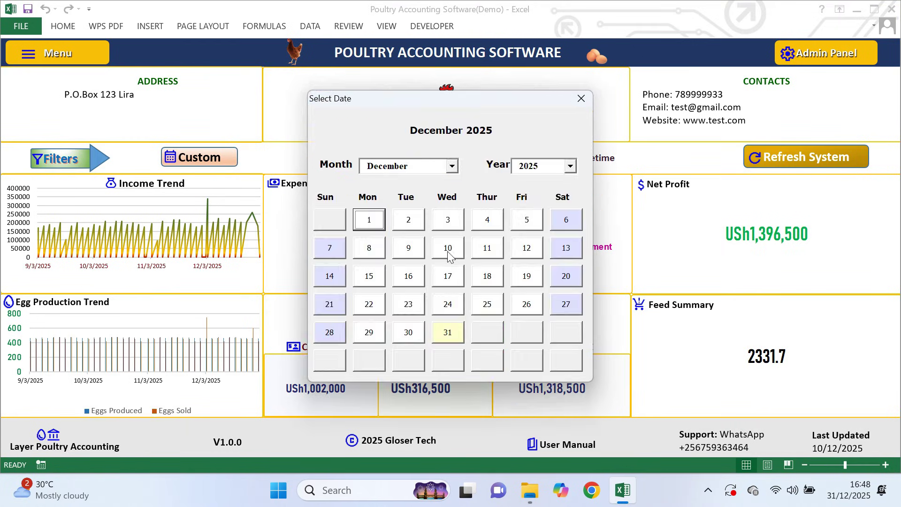
left_click(447, 247)
left_click(509, 293)
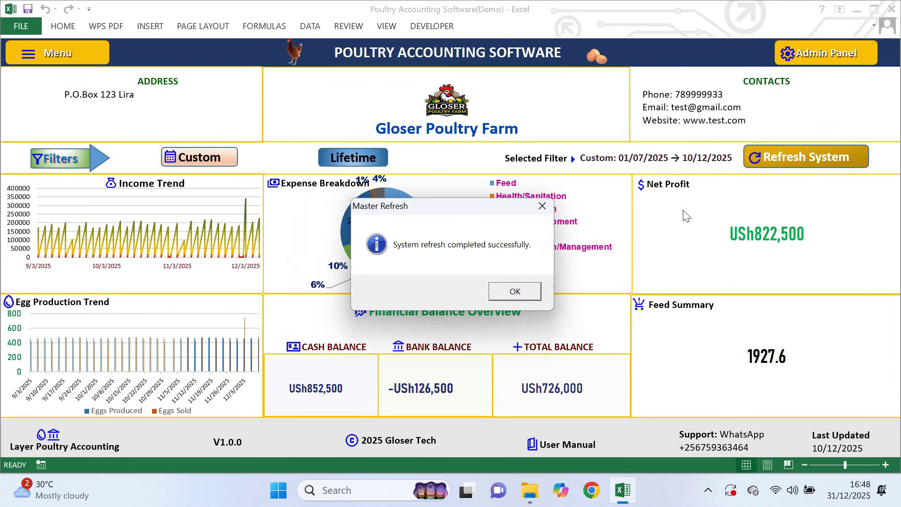
left_click(521, 289)
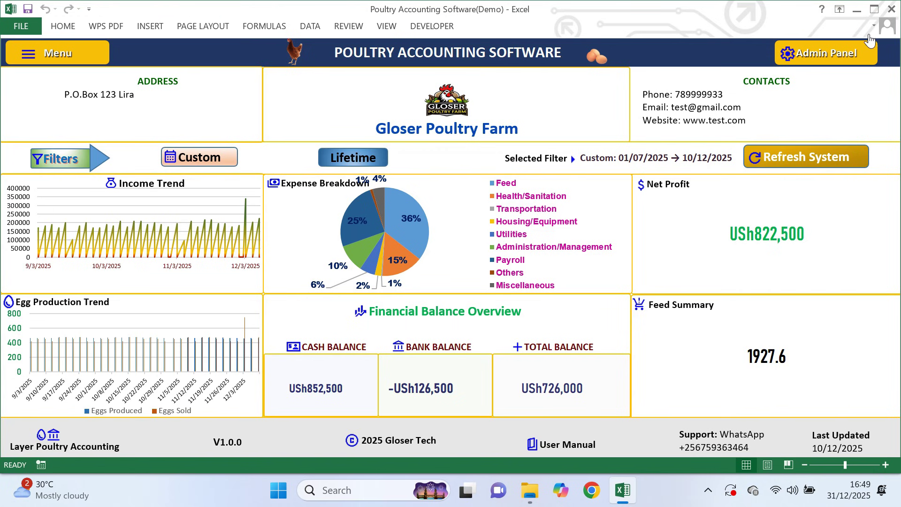
left_click(861, 12)
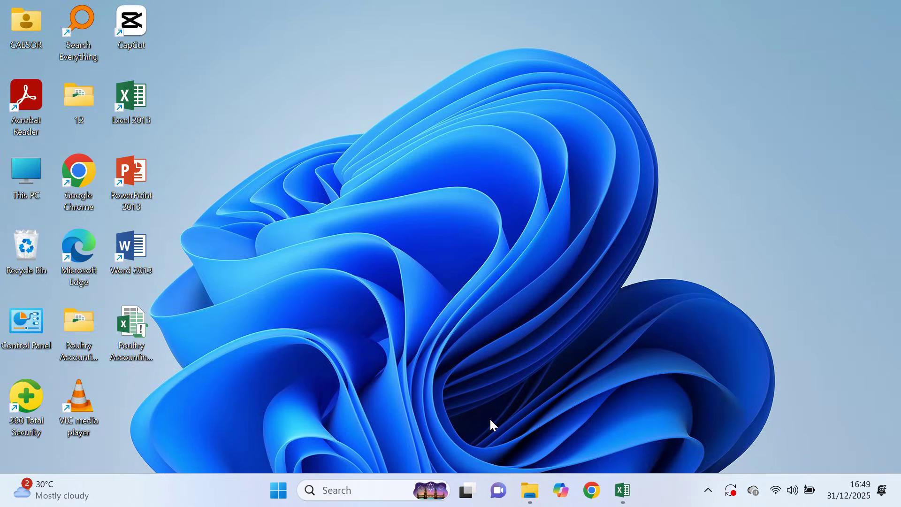
- Open Local Disk (C:) > Poultry_Accounting_Backups > Daily in File Explorer
left_click(533, 496)
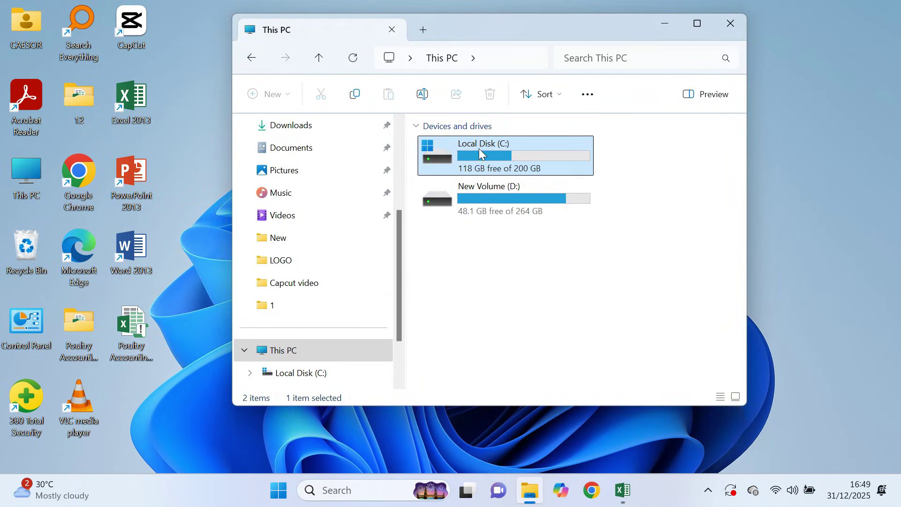
double_click(489, 151)
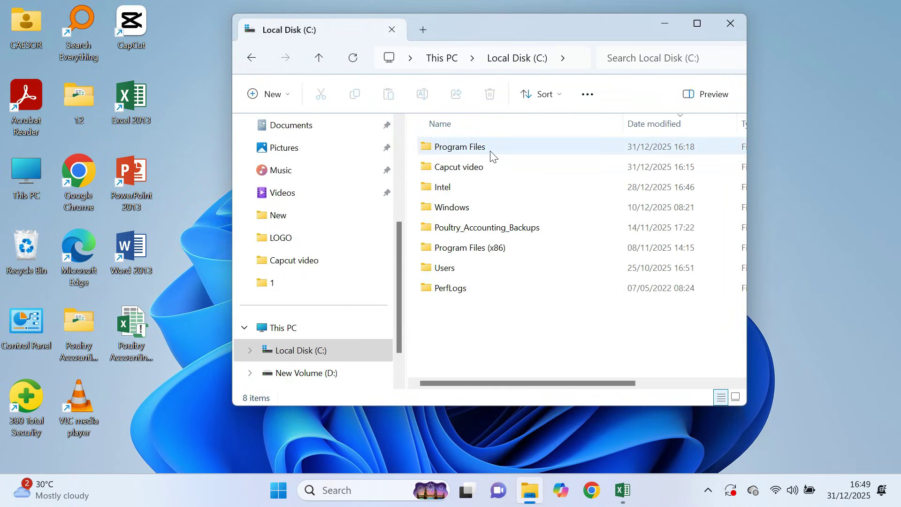
double_click(475, 234)
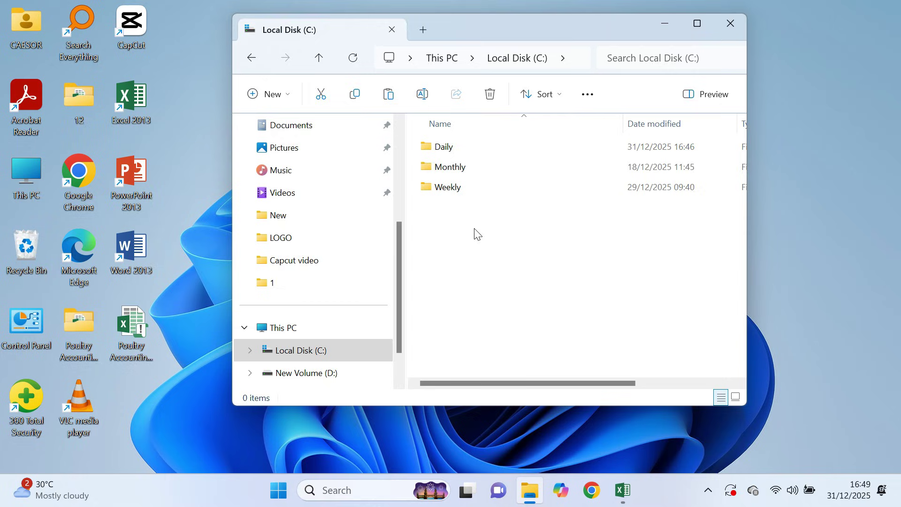
double_click(461, 148)
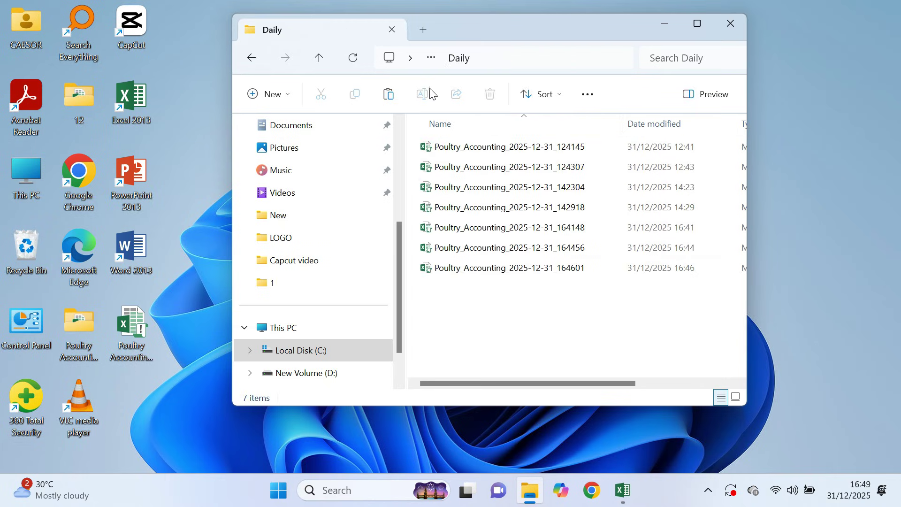
- Check the Monthly backups folder, then hide Explorer and bring back Excel
left_click(319, 58)
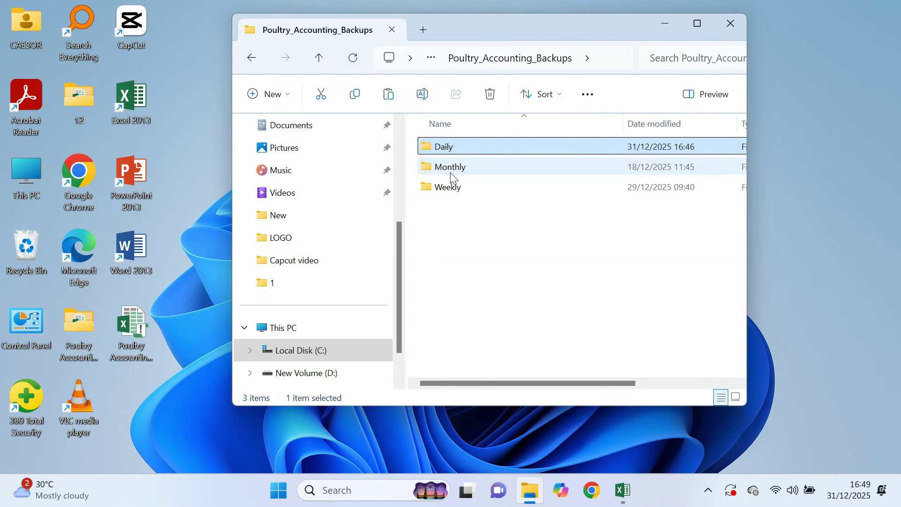
left_click(451, 169)
double_click(451, 169)
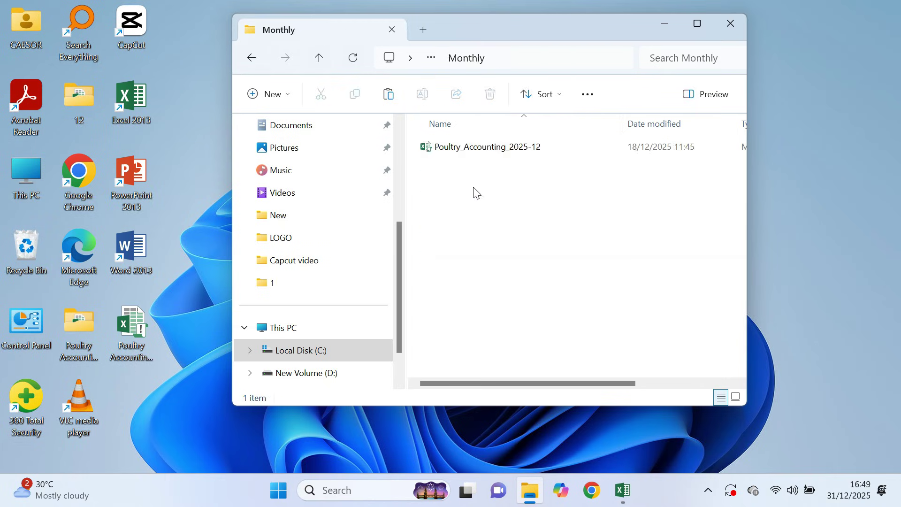
left_click(319, 57)
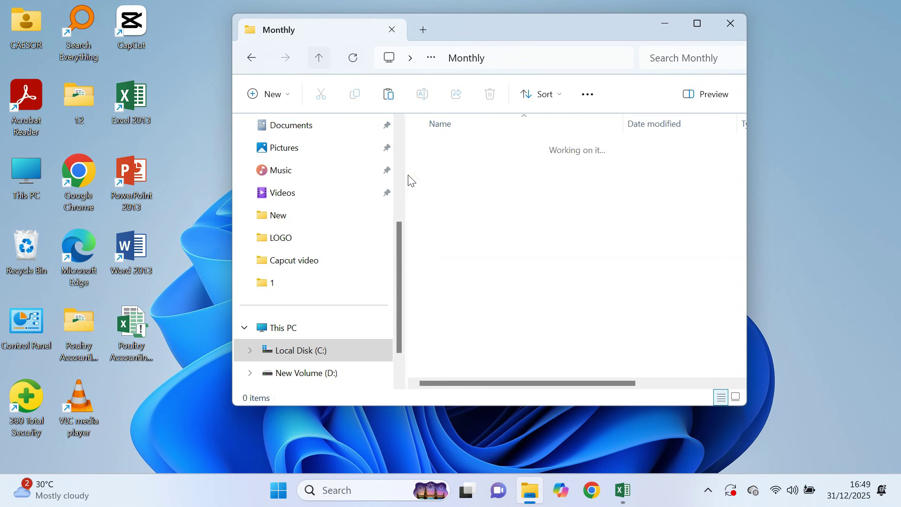
left_click(665, 24)
left_click(623, 491)
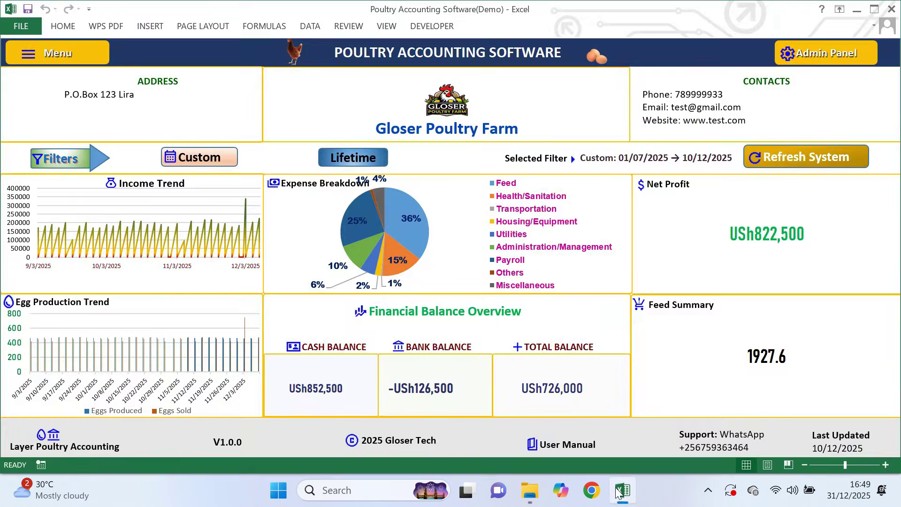
- Review the Admin Panel's Company info form, cancel, and reopen it on System & Security Settings
left_click(821, 55)
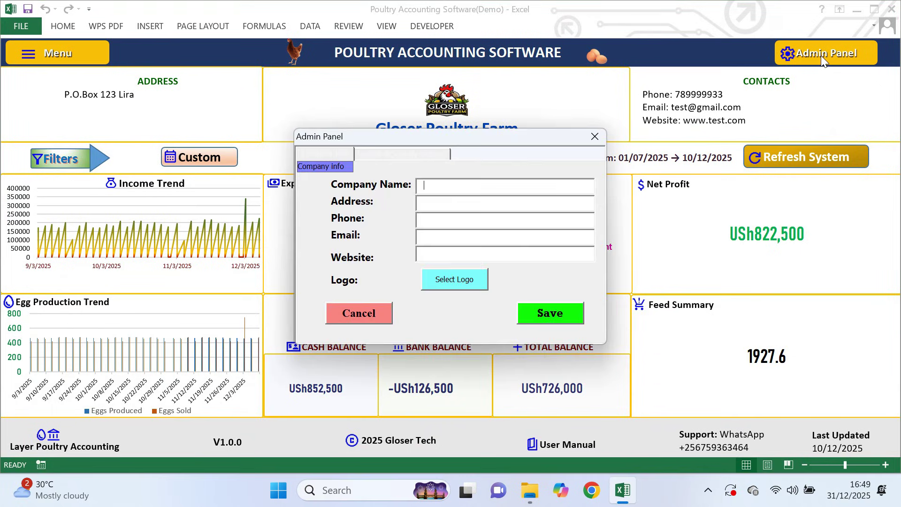
left_click(336, 154)
left_click(453, 187)
left_click(360, 314)
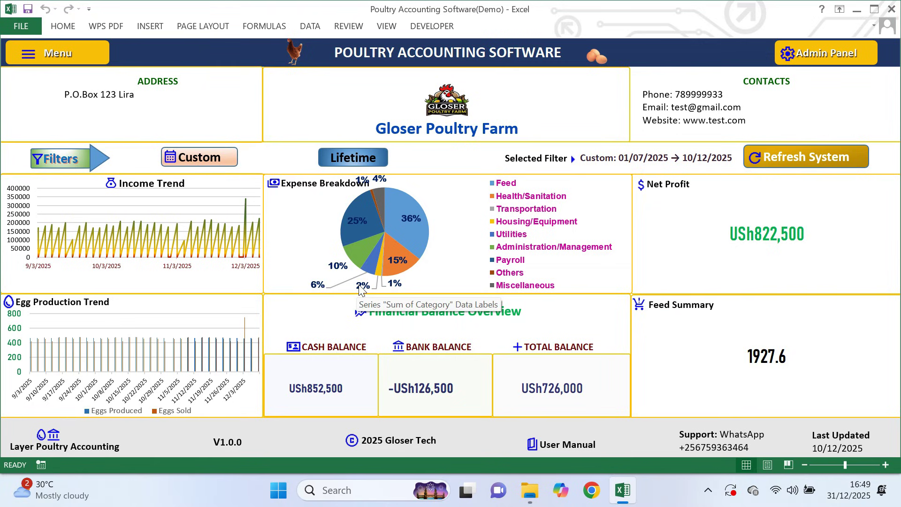
left_click(813, 56)
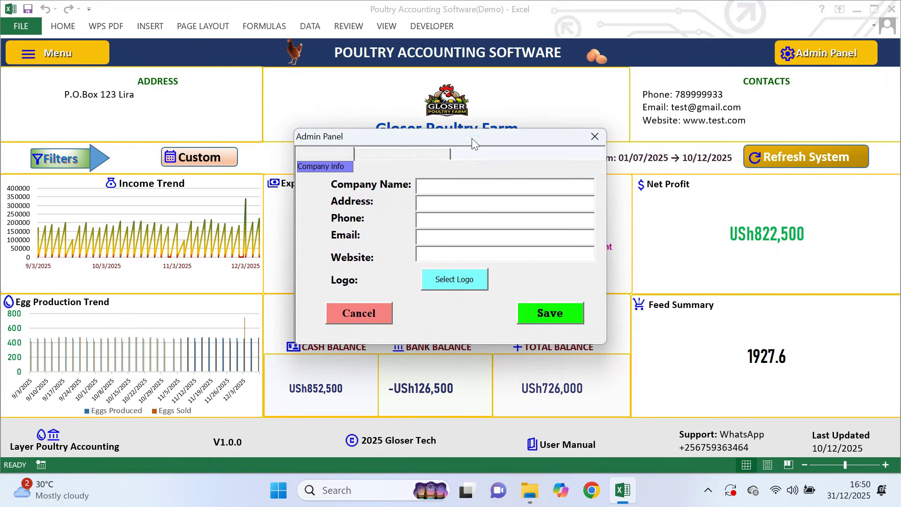
left_click(413, 153)
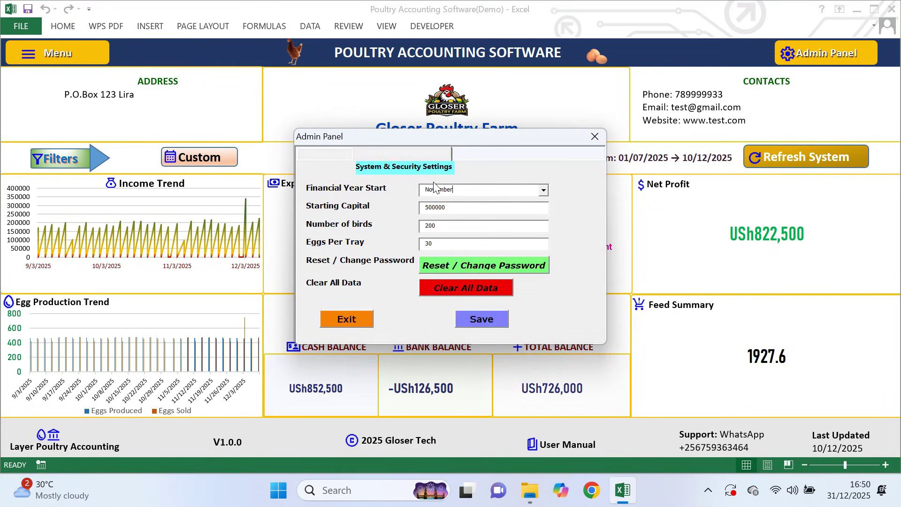
- Set Financial Year Start to August and check the Starting Capital and Eggs Per Tray fields
left_click(543, 190)
left_click(465, 224)
left_click(458, 207)
left_click(430, 243)
- Abandon the password reset and Clear All Data (answering No), then exit the Admin Panel
left_click(488, 264)
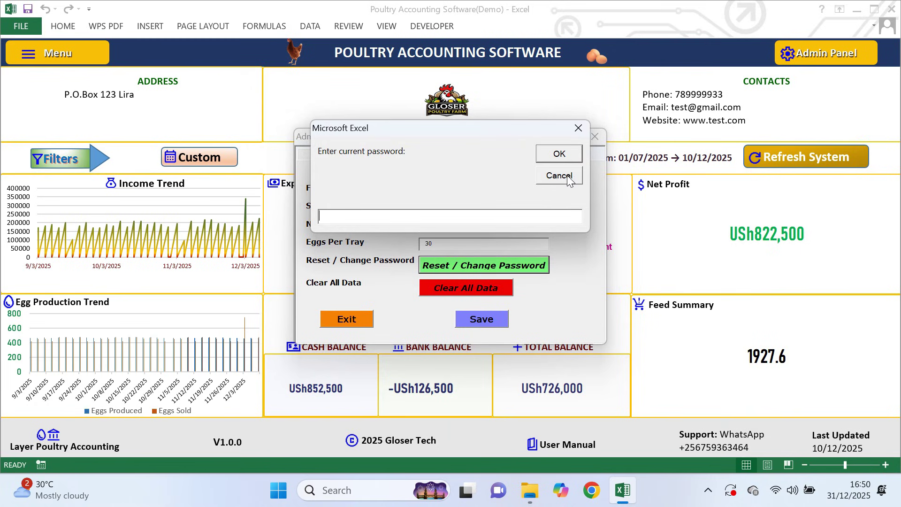
left_click(559, 155)
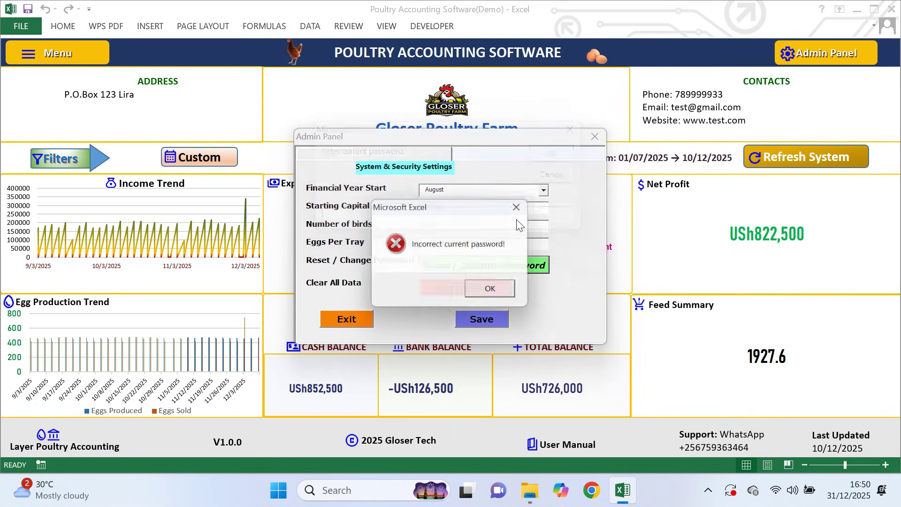
left_click(483, 289)
left_click(455, 289)
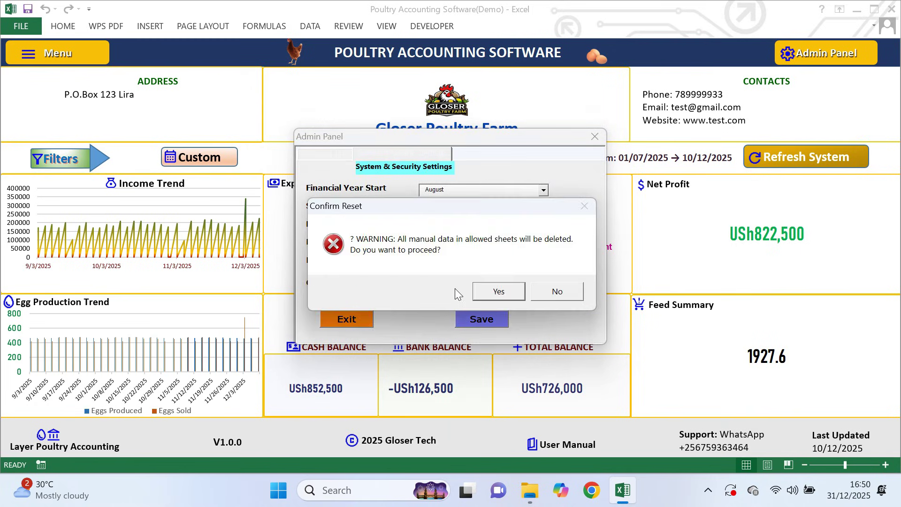
left_click(566, 292)
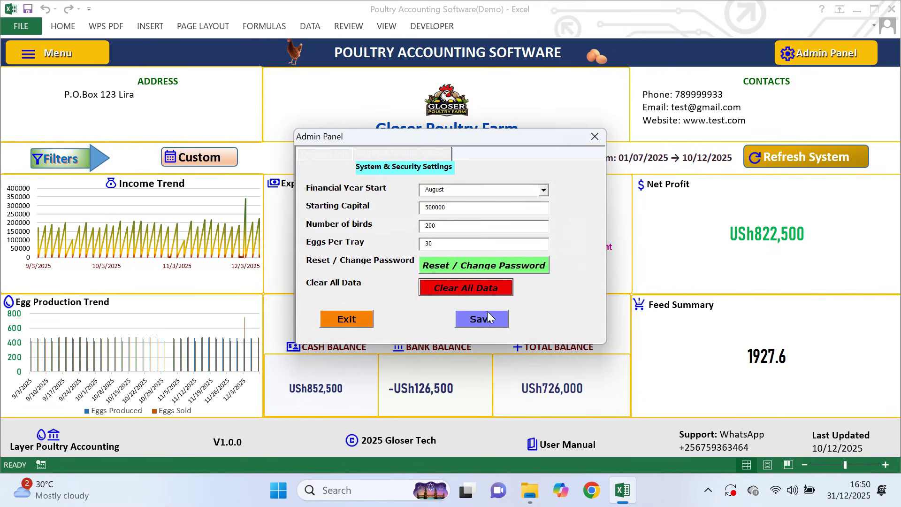
left_click(359, 320)
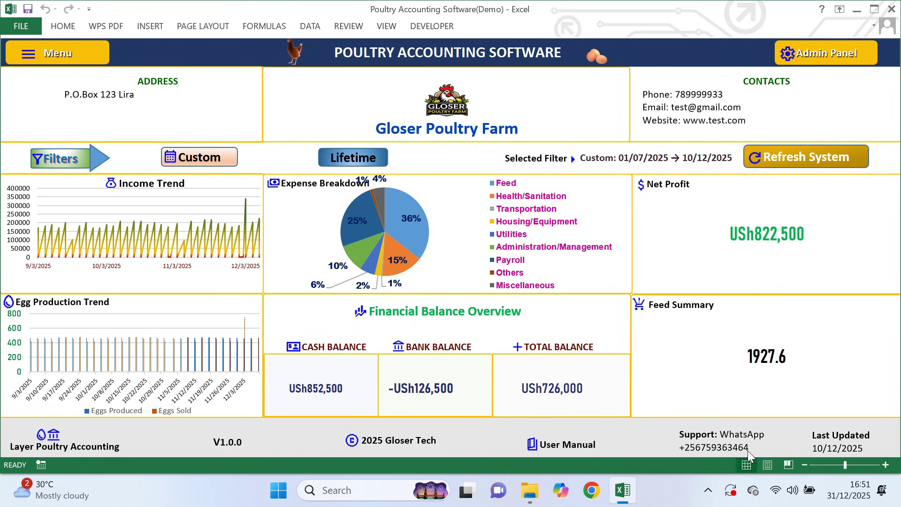
- Open the User Manual and scroll to its Admin Panel setup and Production Category sections
left_click(562, 445)
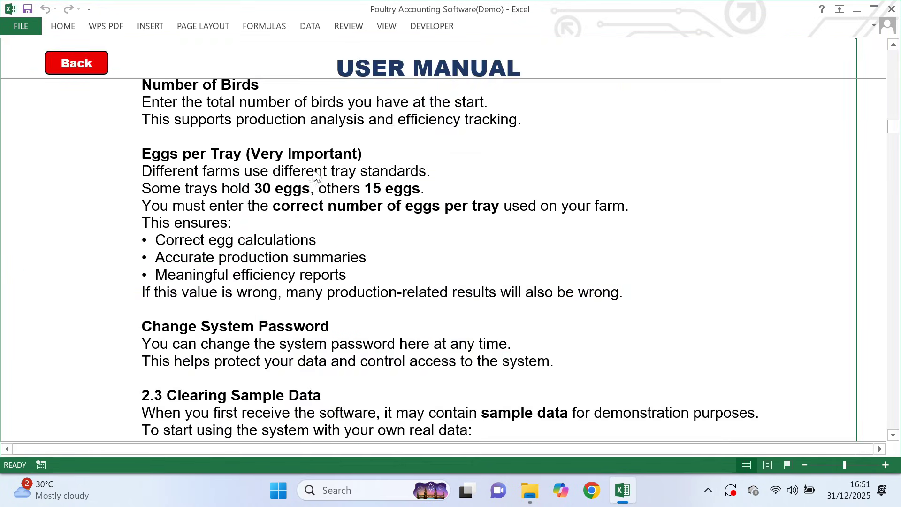
scroll(307, 115, "up", 2)
scroll(307, 115, "up", 12)
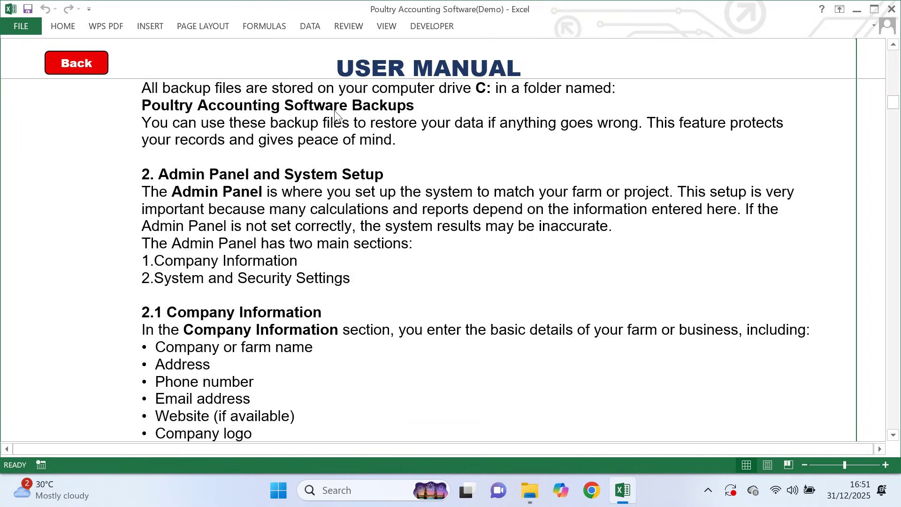
scroll(338, 116, "down", 3)
left_click_drag(897, 100, 211, 63)
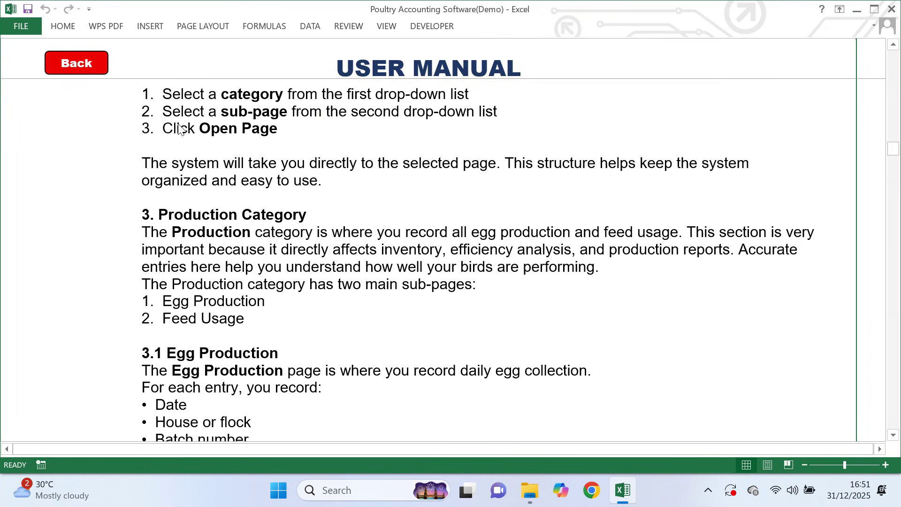
- Return to the dashboard and briefly view the Accounts > BankCash page
left_click(83, 71)
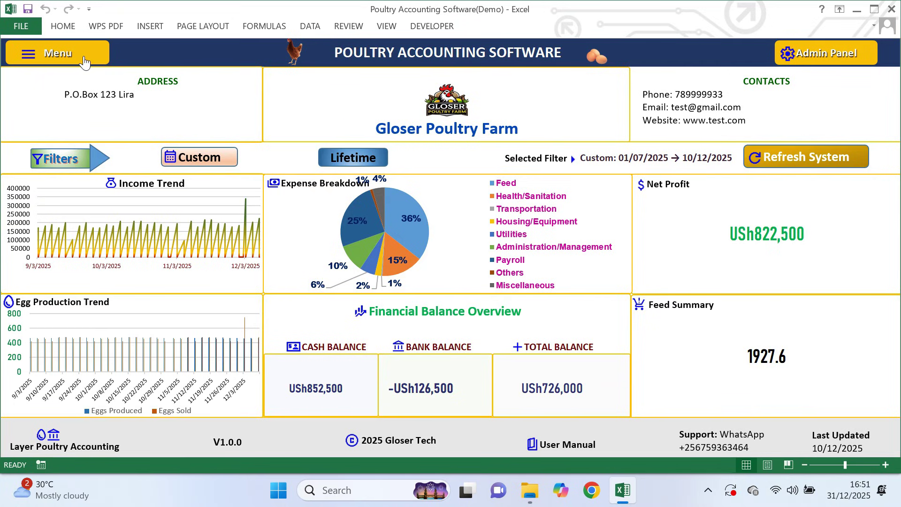
left_click(58, 55)
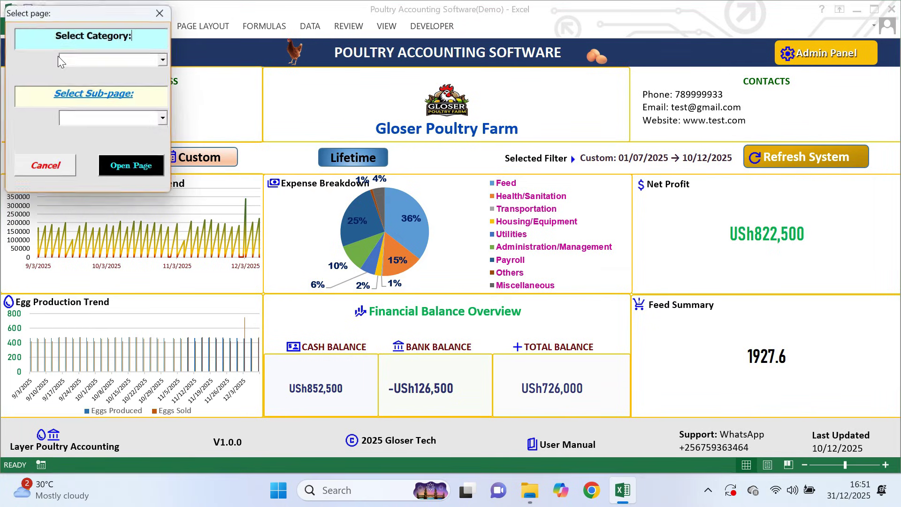
left_click(165, 60)
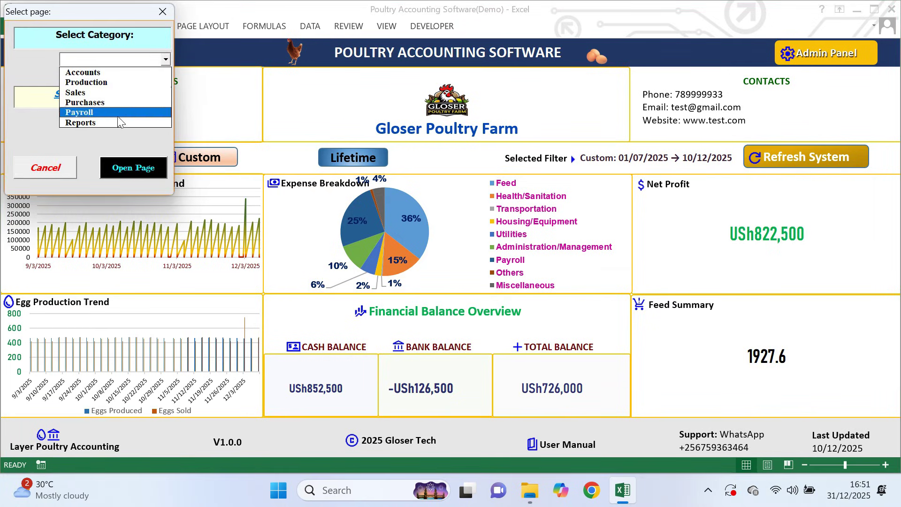
left_click(165, 73)
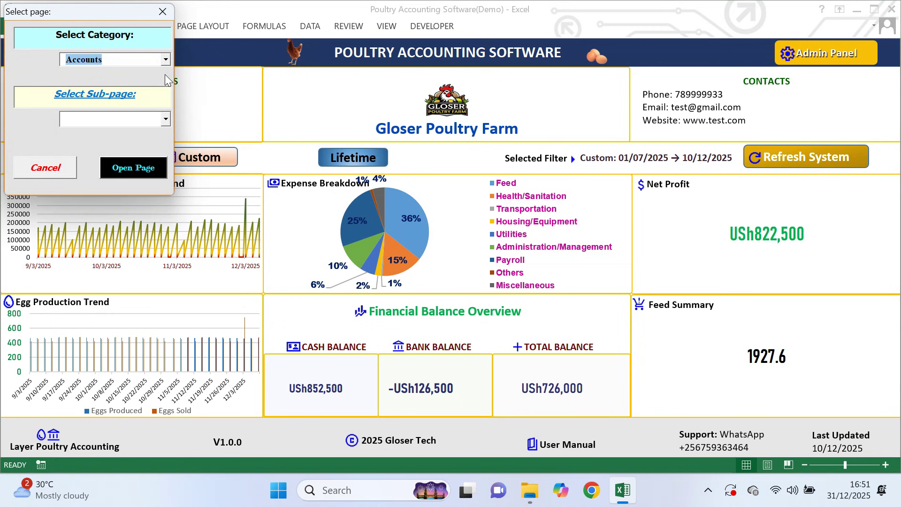
left_click(165, 120)
left_click(141, 135)
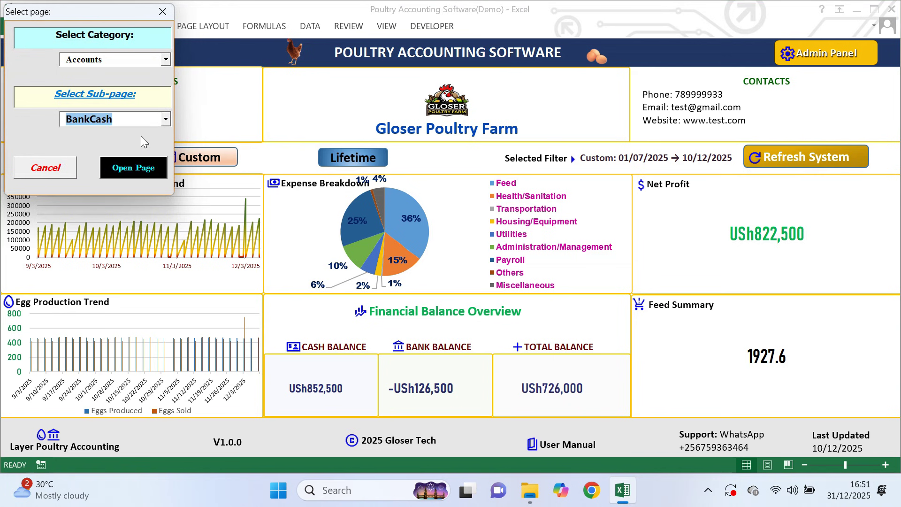
left_click(147, 167)
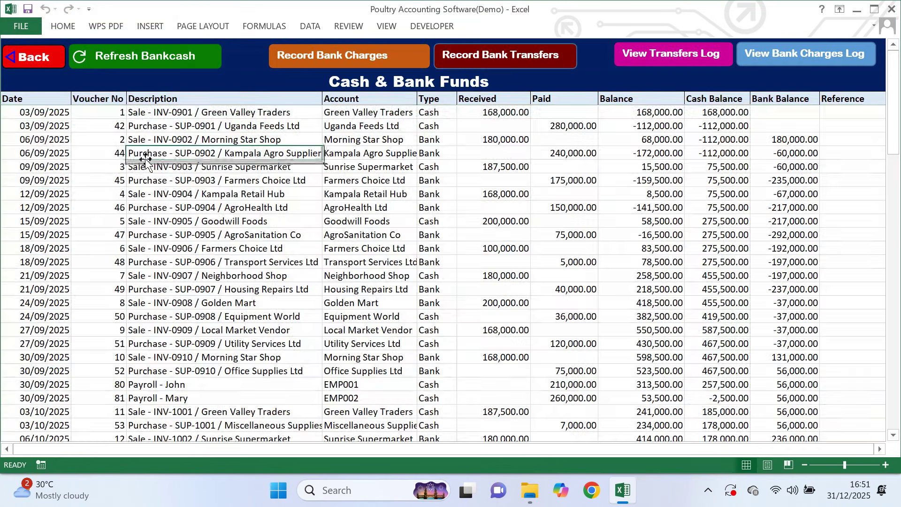
left_click(49, 66)
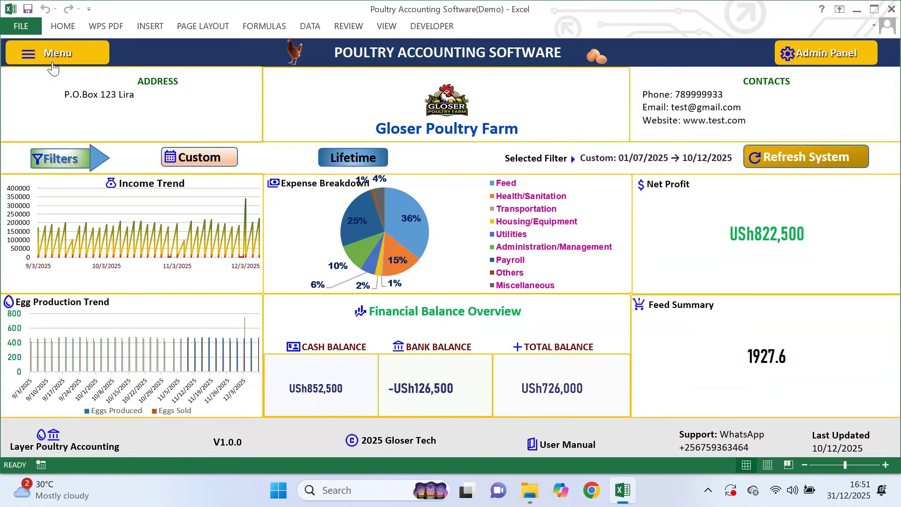
- Open the EggProduction sheet from the Production category
left_click(75, 53)
left_click(151, 60)
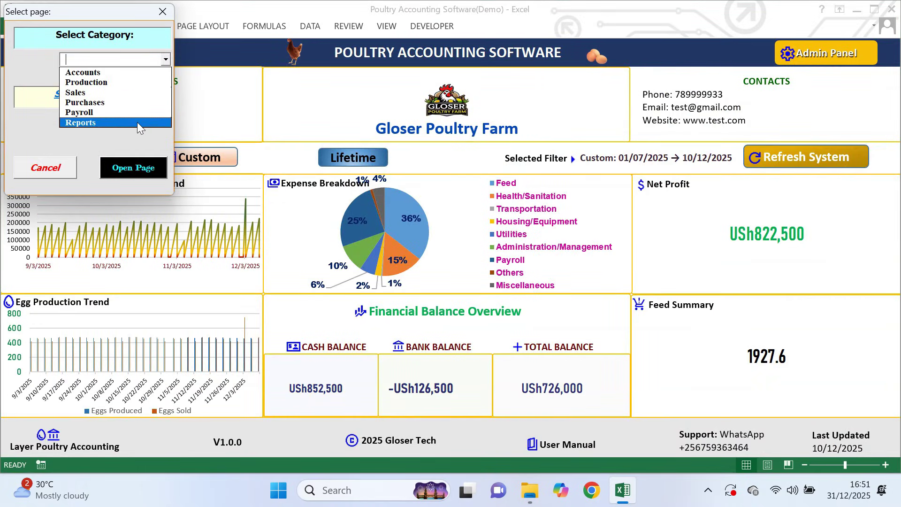
left_click(147, 82)
left_click(166, 120)
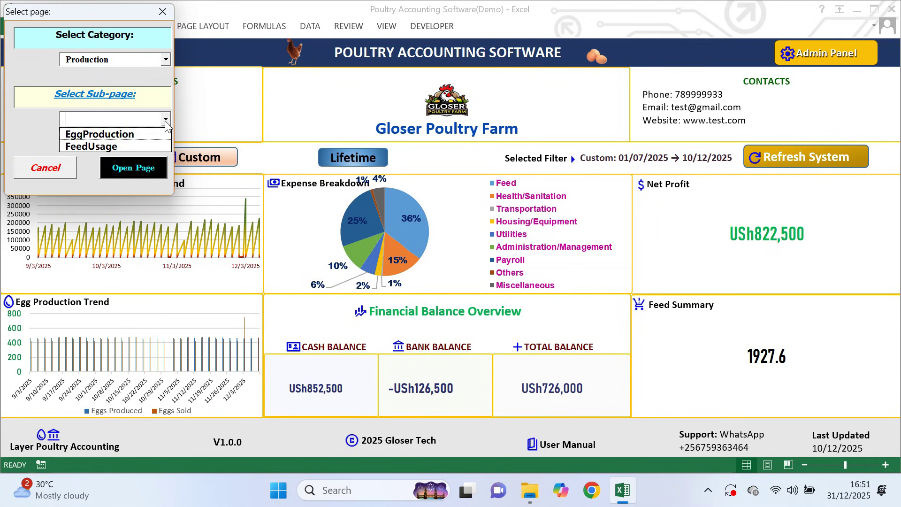
left_click(124, 135)
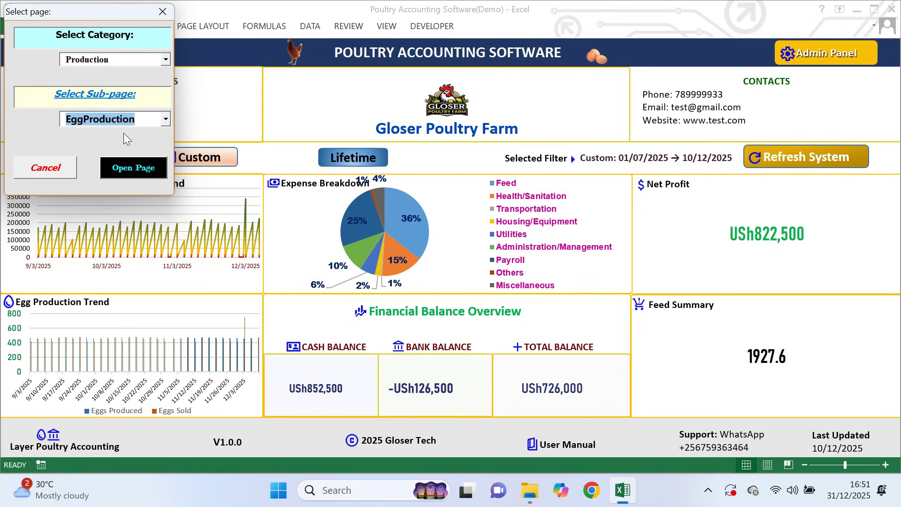
left_click(134, 168)
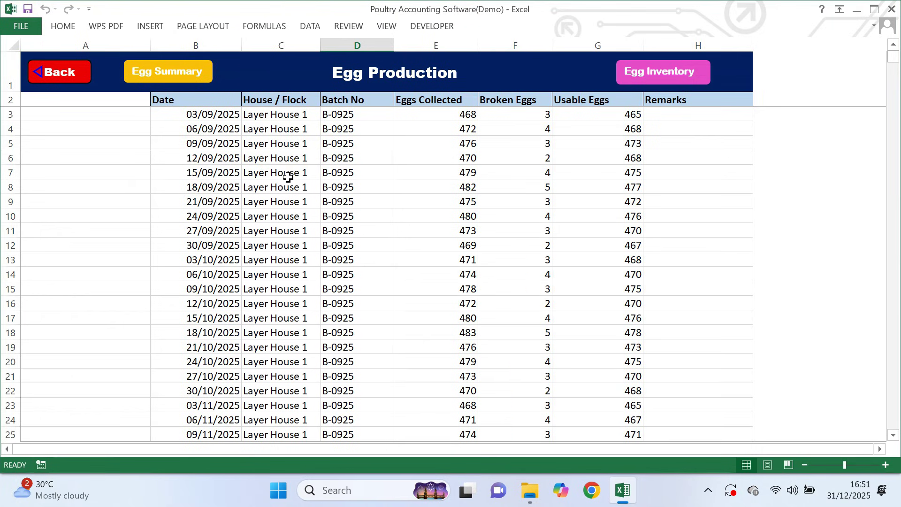
- Review the Egg Production log's Date, House / Flock, Batch No, Eggs Collected, Broken Eggs and Usable Eggs columns
scroll(374, 201, "down", 7)
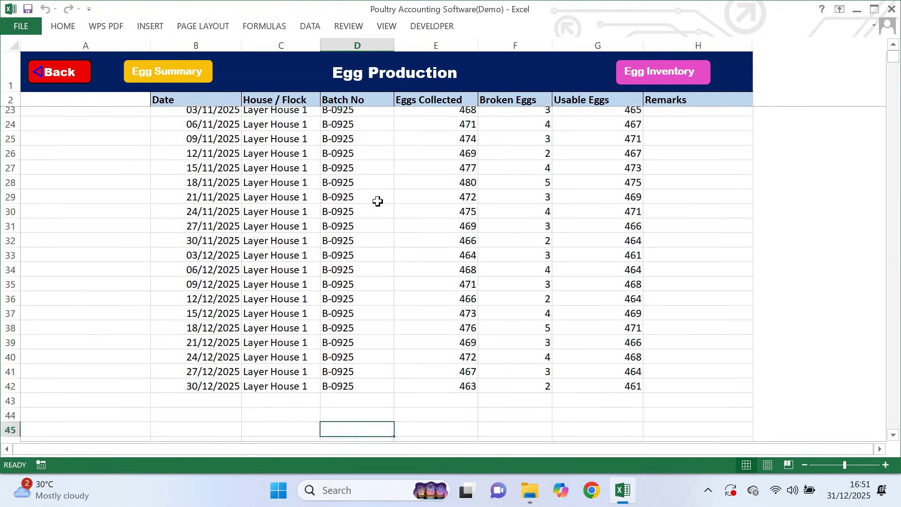
scroll(378, 201, "up", 7)
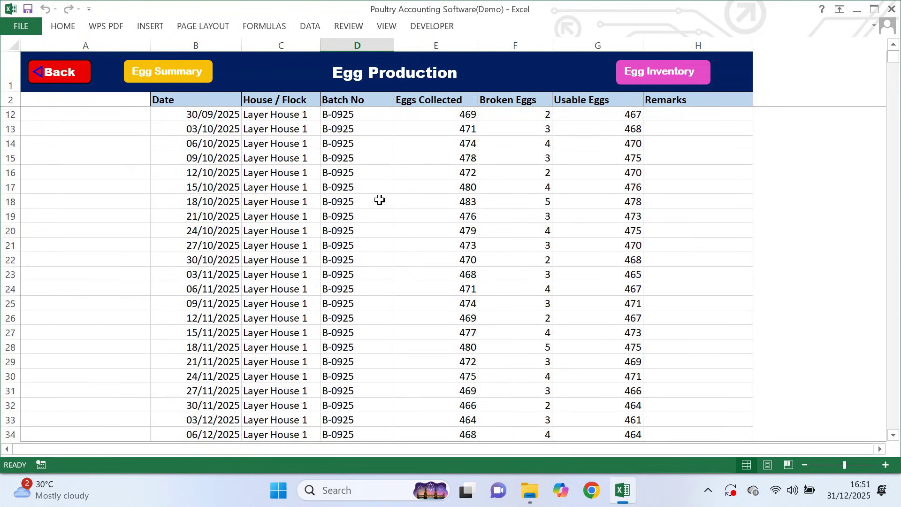
left_click(208, 101)
left_click(298, 99)
left_click(357, 99)
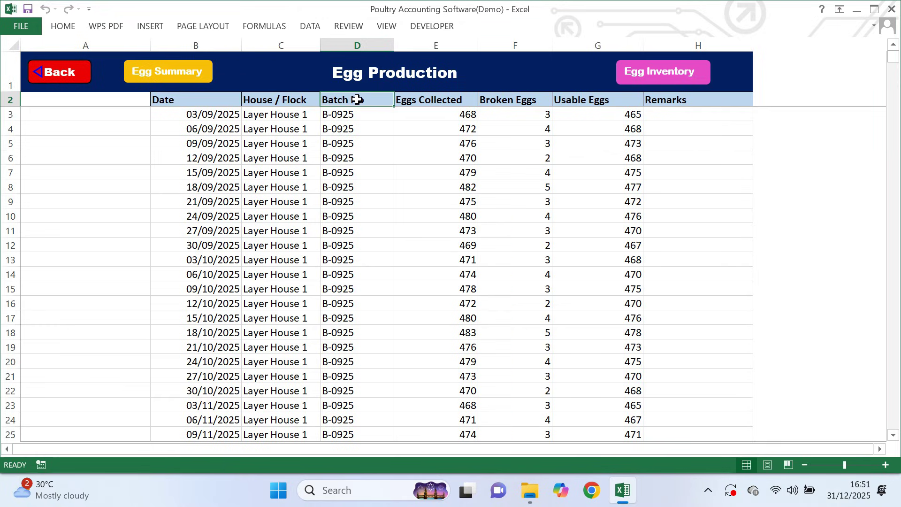
left_click(440, 102)
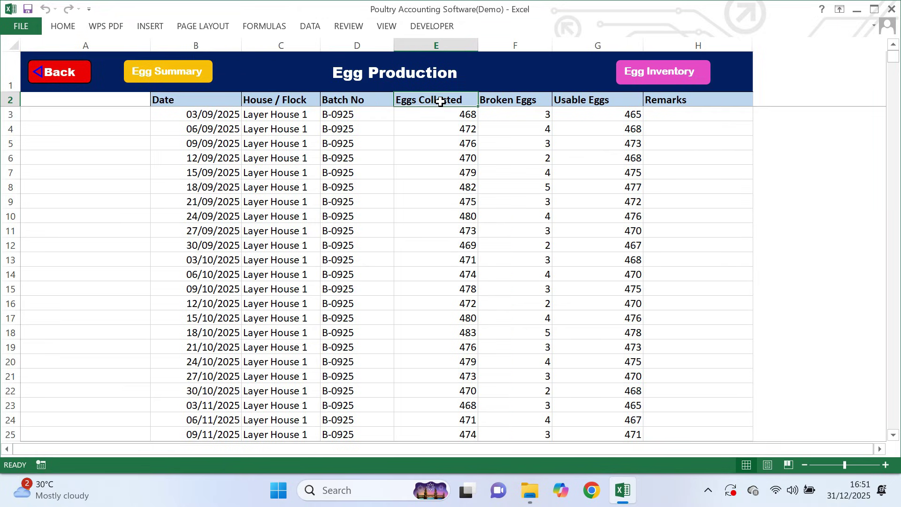
left_click(511, 101)
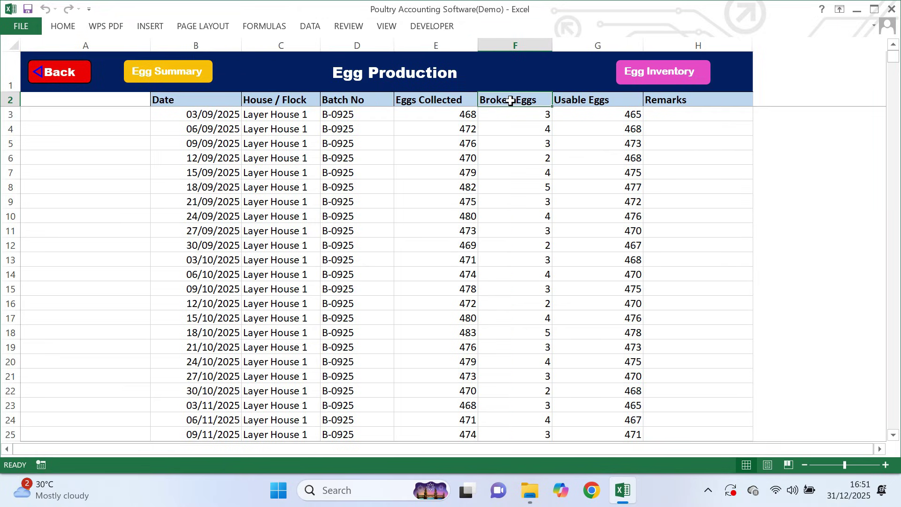
left_click(569, 98)
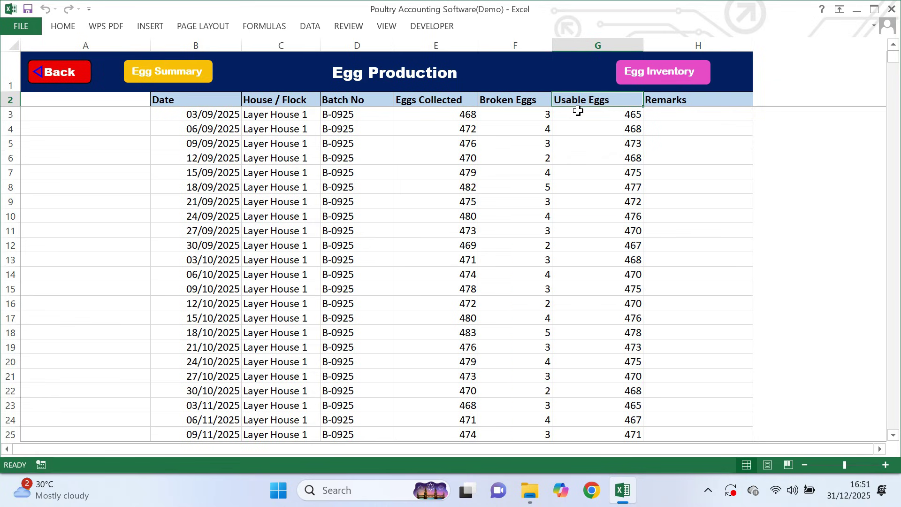
- Select the Usable Eggs column G to confirm its 18778 total, then clear the selection
left_click(584, 46)
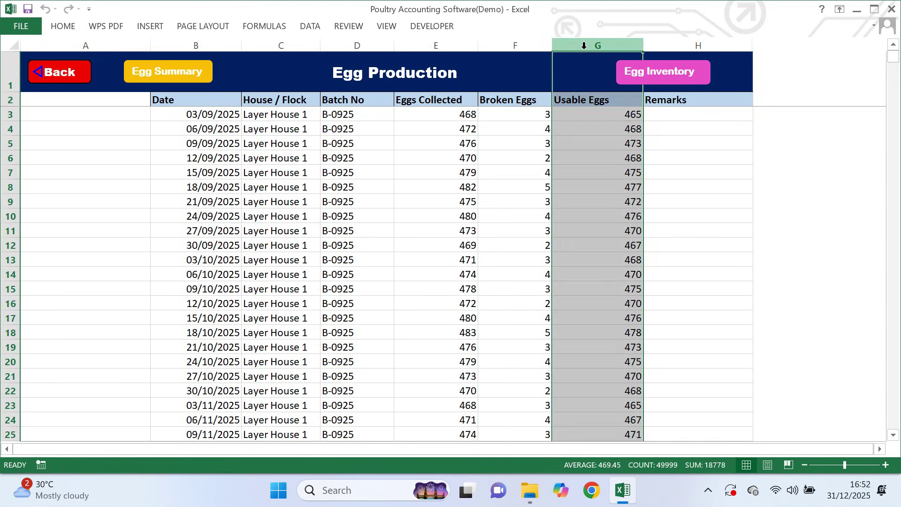
left_click(591, 185)
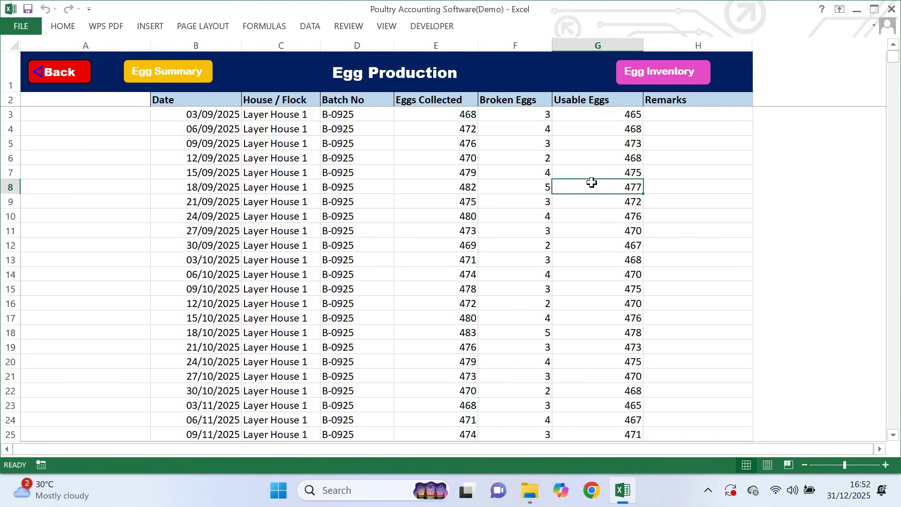
scroll(385, 201, "down", 7)
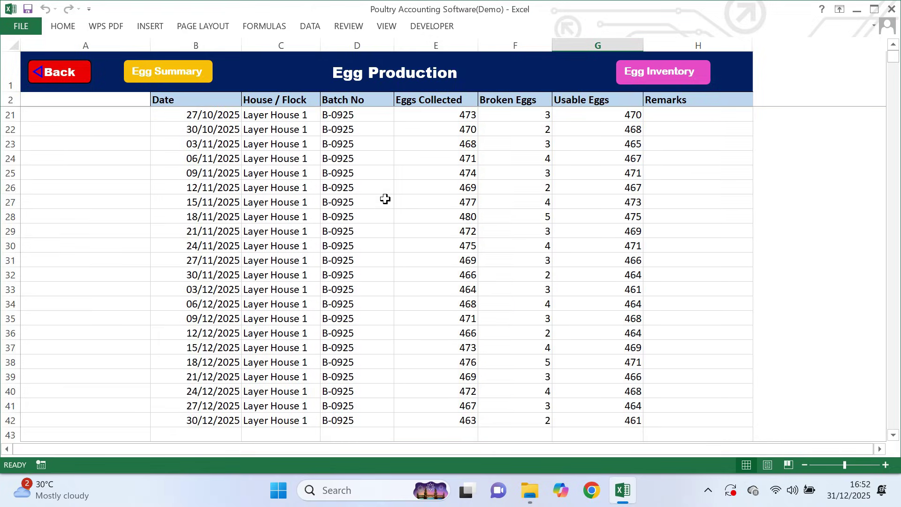
scroll(386, 198, "down", 1)
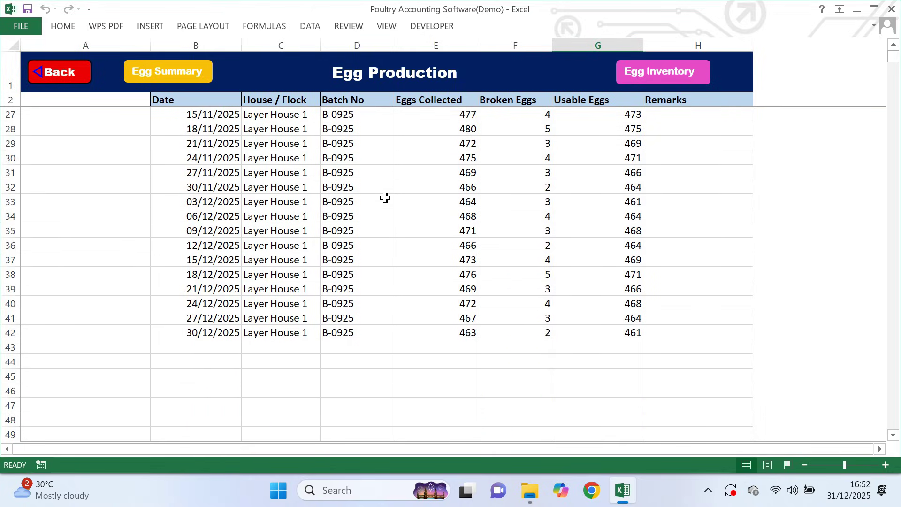
scroll(386, 198, "up", 8)
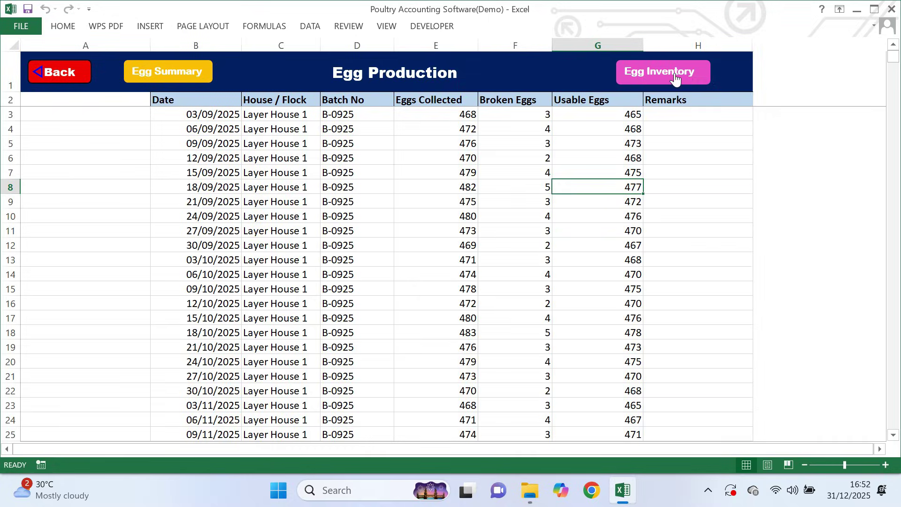
- Refresh Egg Inventory so it shows 268 eggs in stock as of 31/12/2025 16:52
left_click(639, 86)
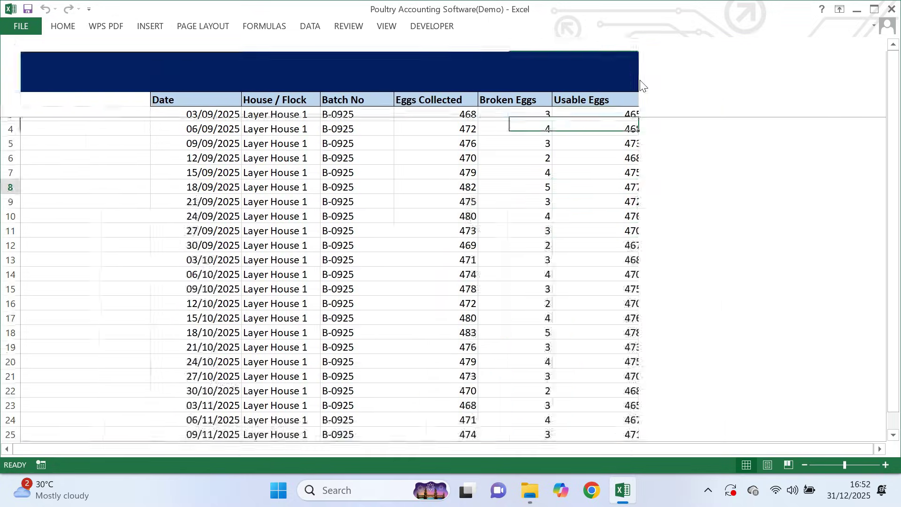
left_click(557, 90)
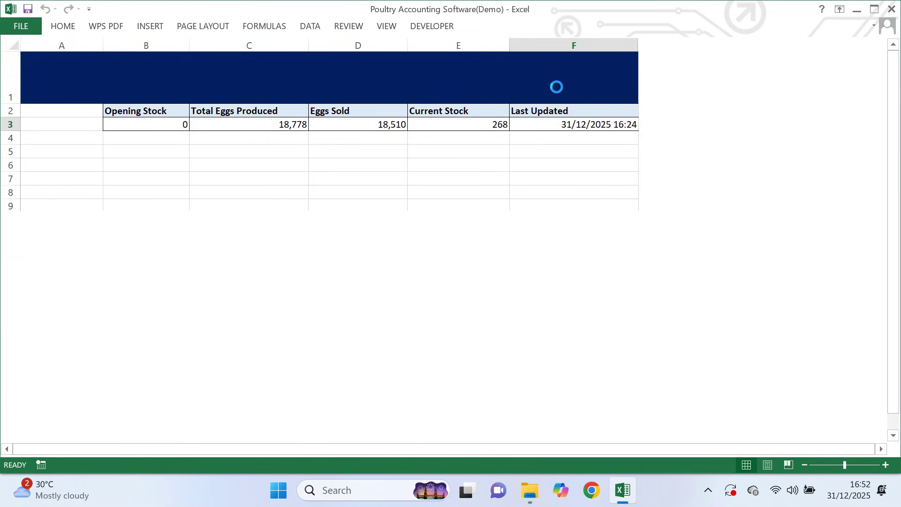
left_click(541, 292)
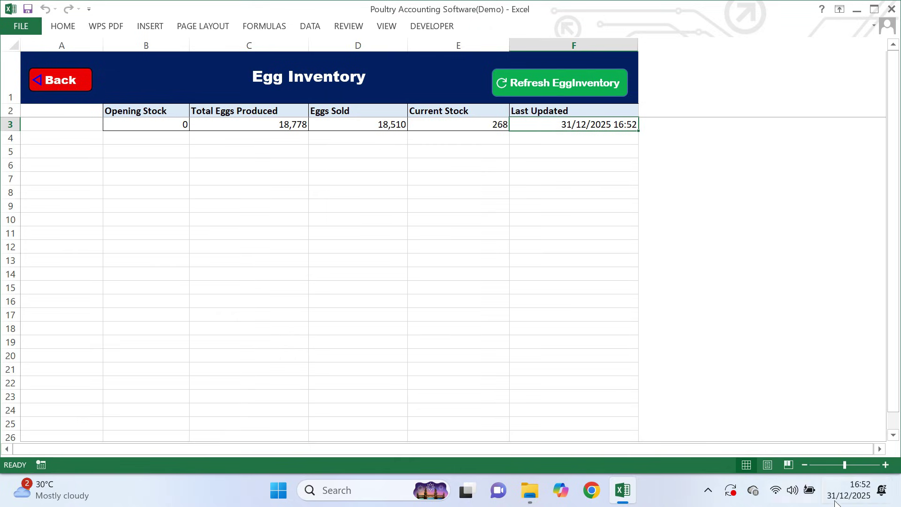
- Go to the Egg Summary sheet and refresh its figures
left_click(68, 89)
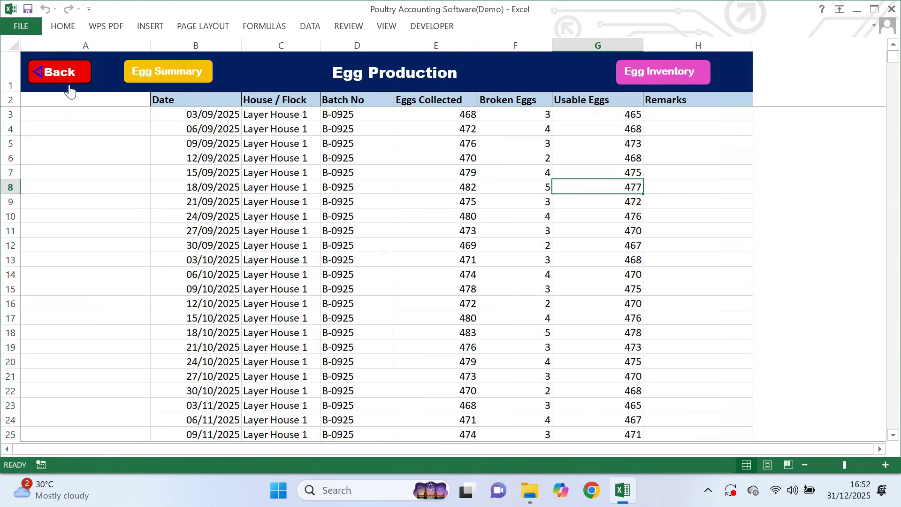
left_click(166, 73)
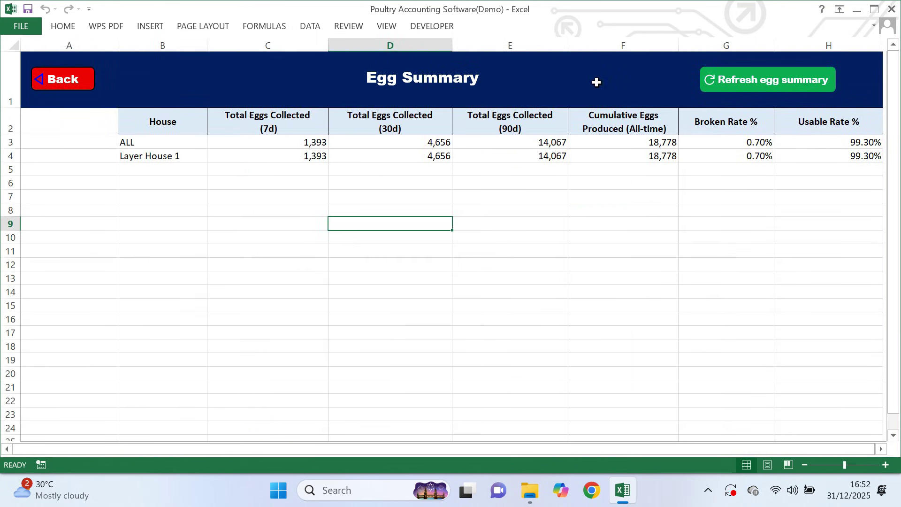
left_click(765, 84)
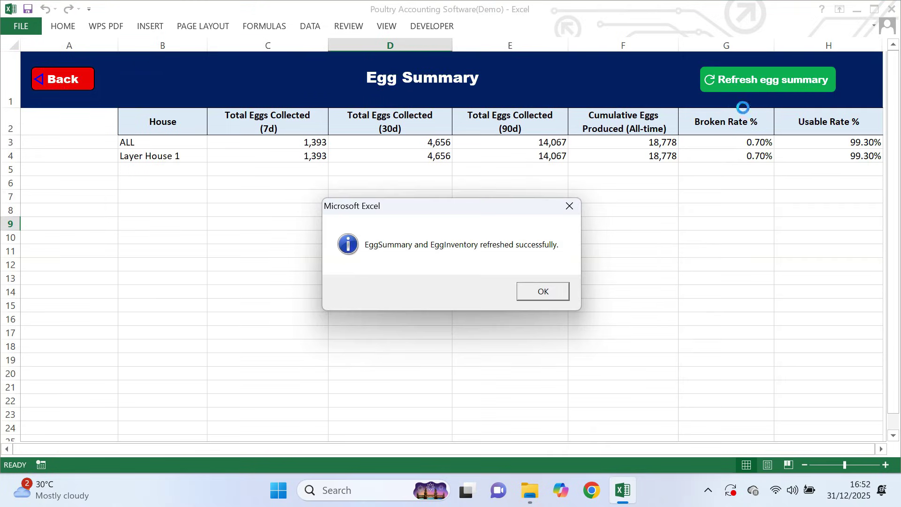
left_click(543, 292)
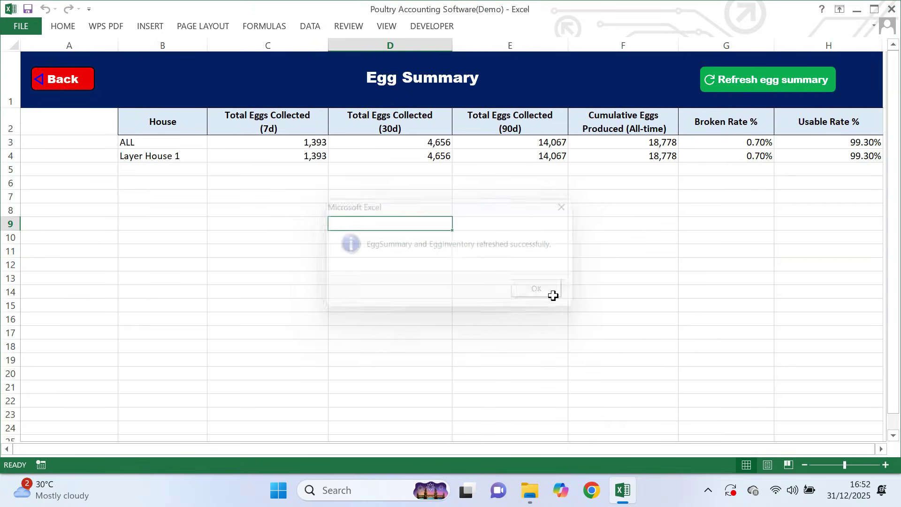
- Check the 7-, 30- and 90-day eggs collected, cumulative total, 0.70% broken and 99.30% usable rates
left_click(293, 141)
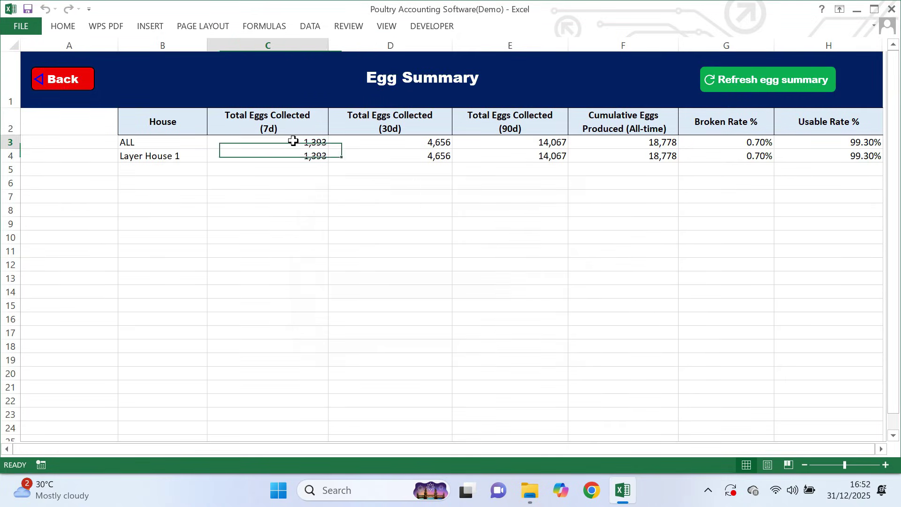
left_click(355, 140)
left_click(475, 142)
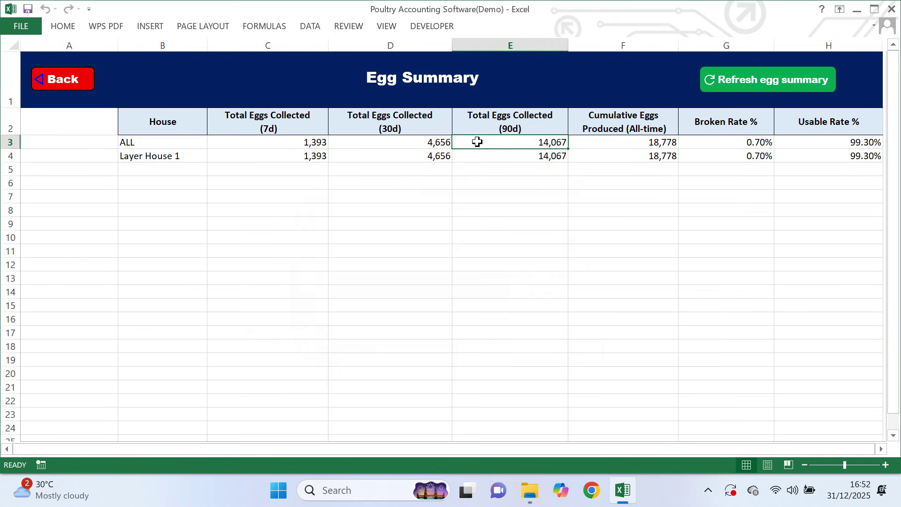
left_click(596, 142)
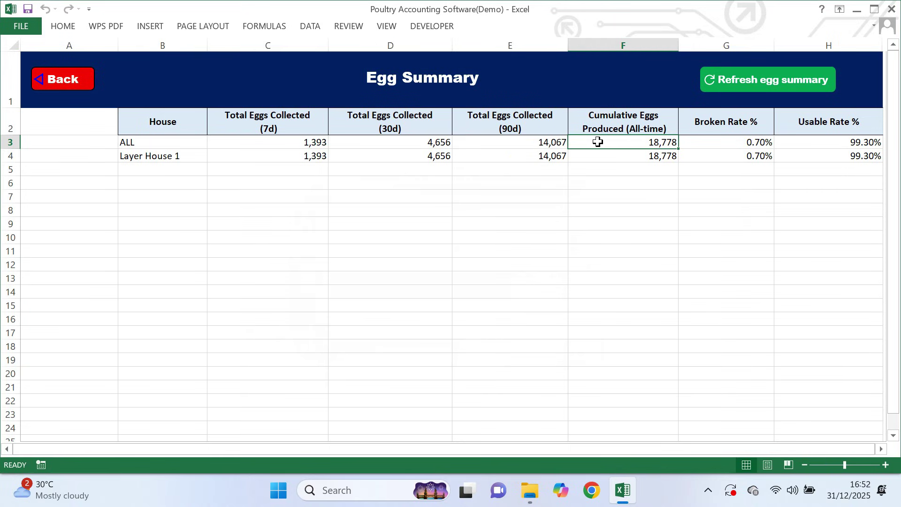
left_click(740, 143)
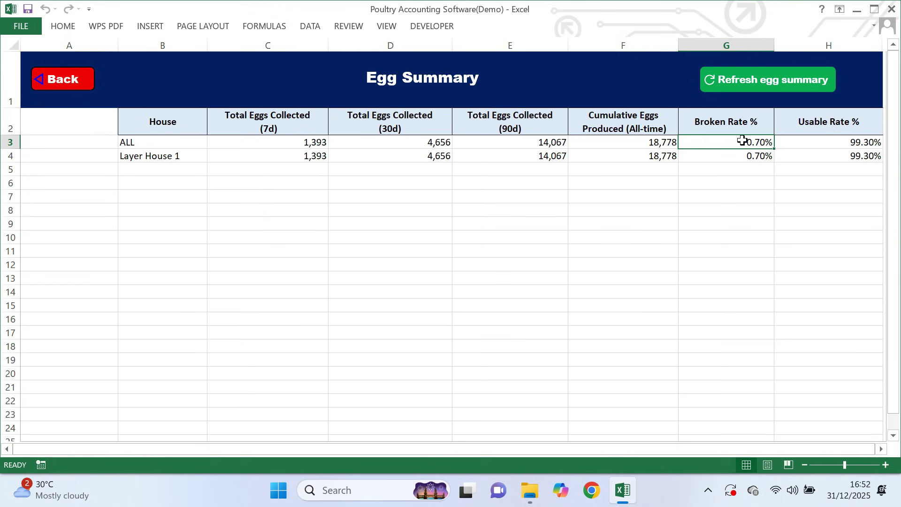
left_click(823, 143)
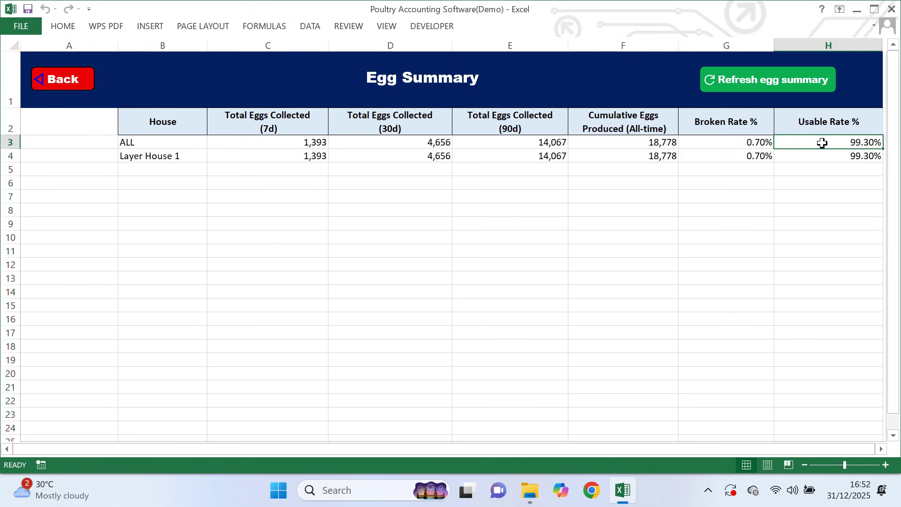
- Return to the dashboard and open the Production > FeedUsage page
left_click(78, 87)
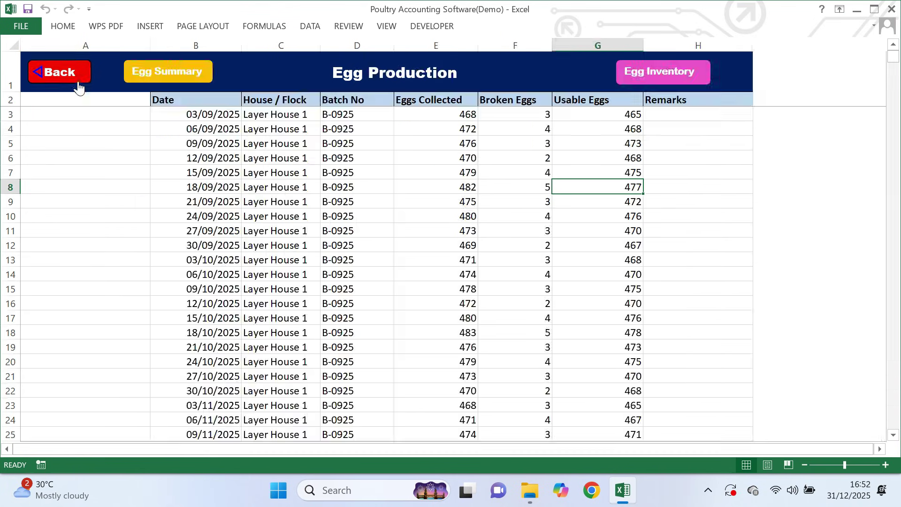
left_click(78, 85)
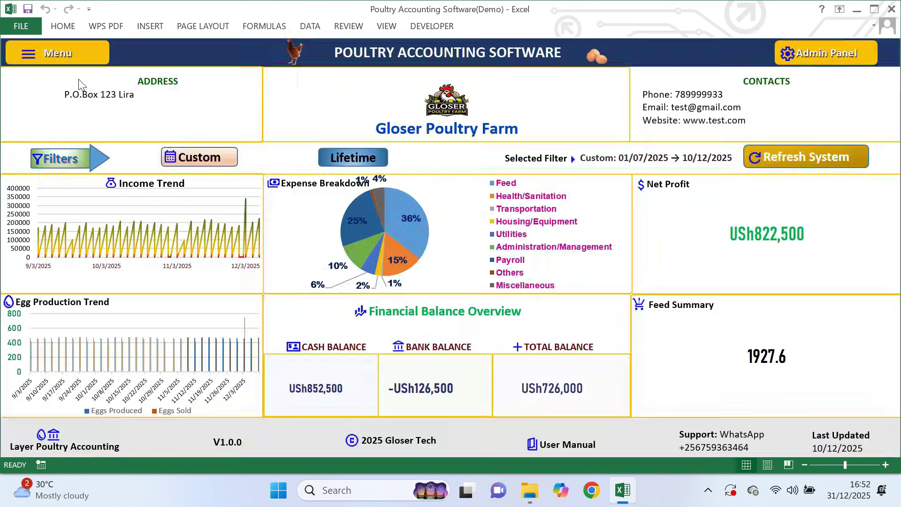
left_click(94, 57)
left_click(165, 60)
left_click(150, 82)
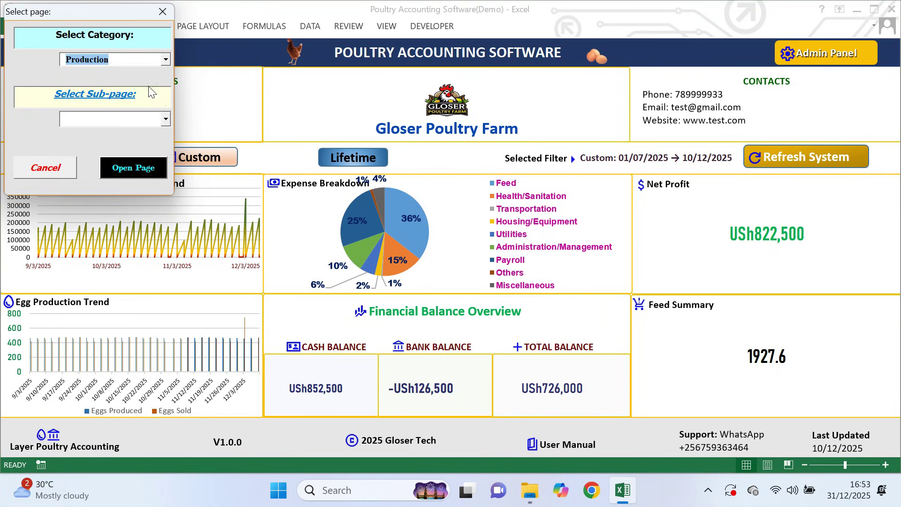
left_click(166, 119)
left_click(134, 146)
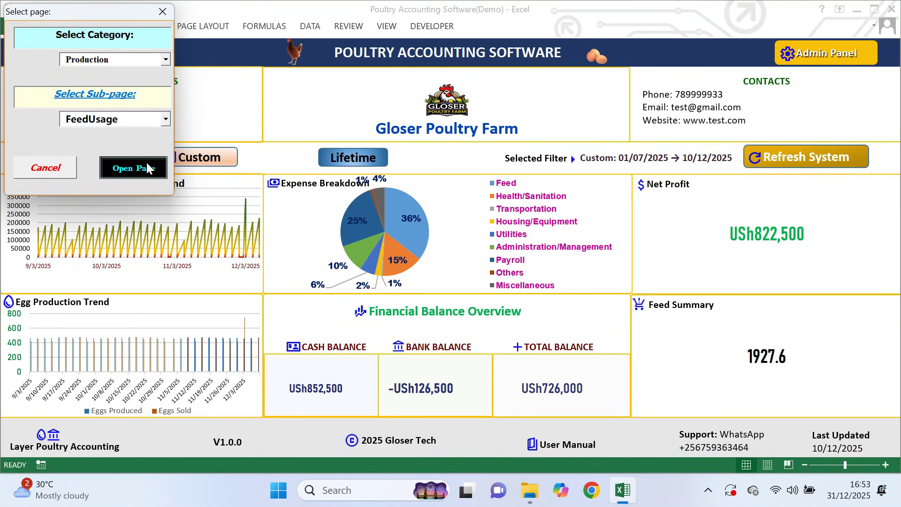
left_click(145, 165)
scroll(233, 166, "up", 3)
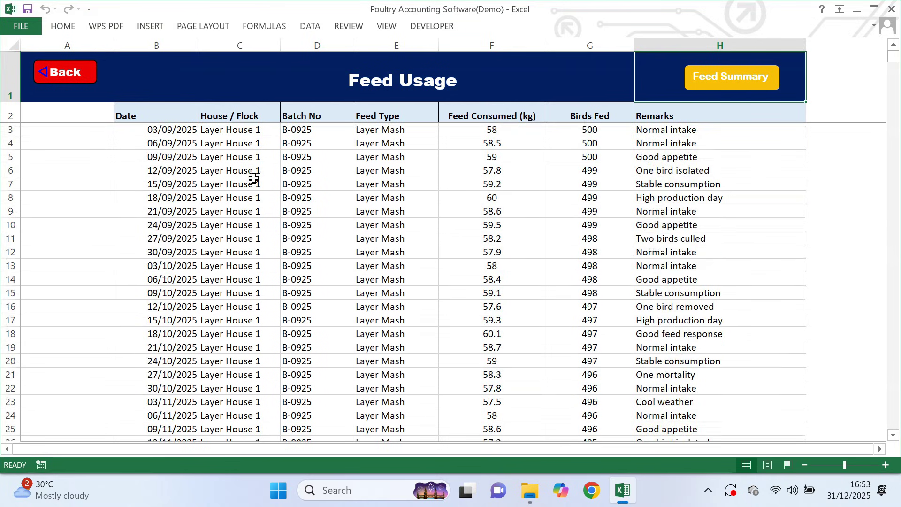
scroll(254, 174, "down", 5)
scroll(253, 174, "up", 4)
left_click(169, 140)
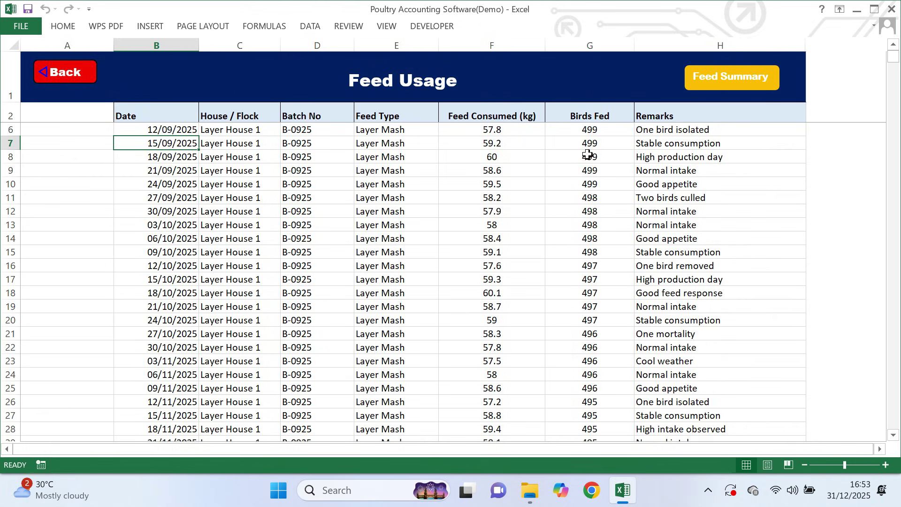
scroll(582, 141, "down", 2)
scroll(590, 159, "up", 3)
scroll(590, 160, "down", 10)
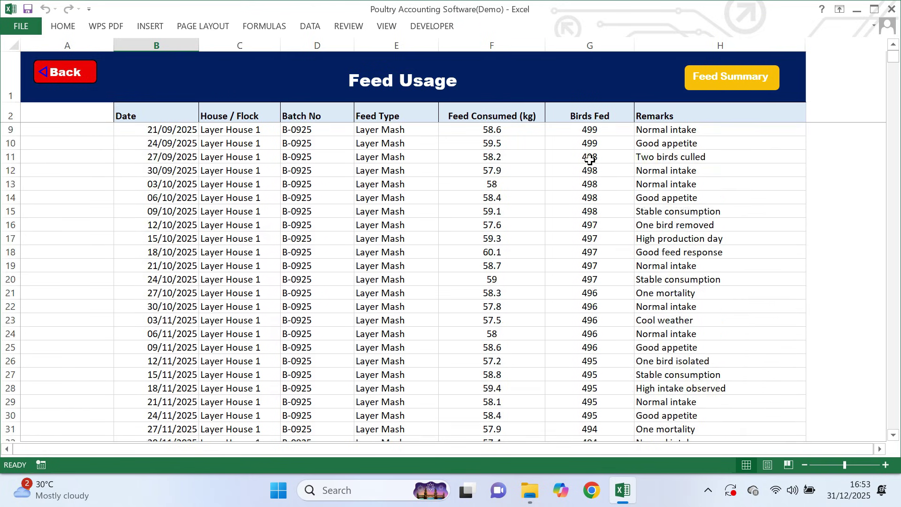
scroll(590, 161, "up", 10)
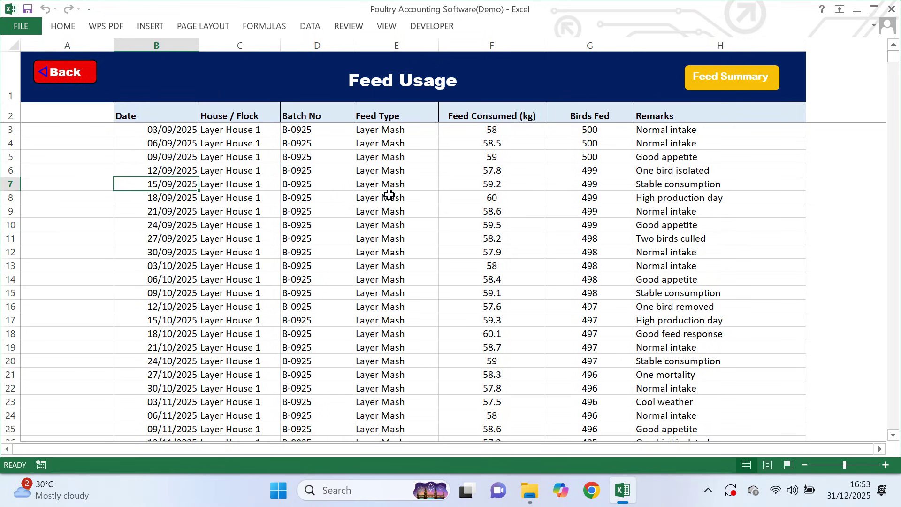
scroll(390, 195, "down", 2)
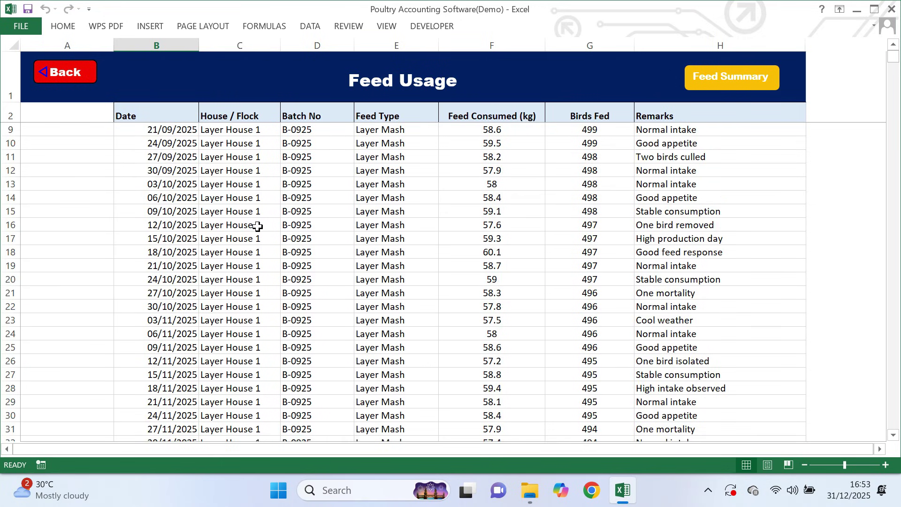
scroll(265, 225, "down", 4)
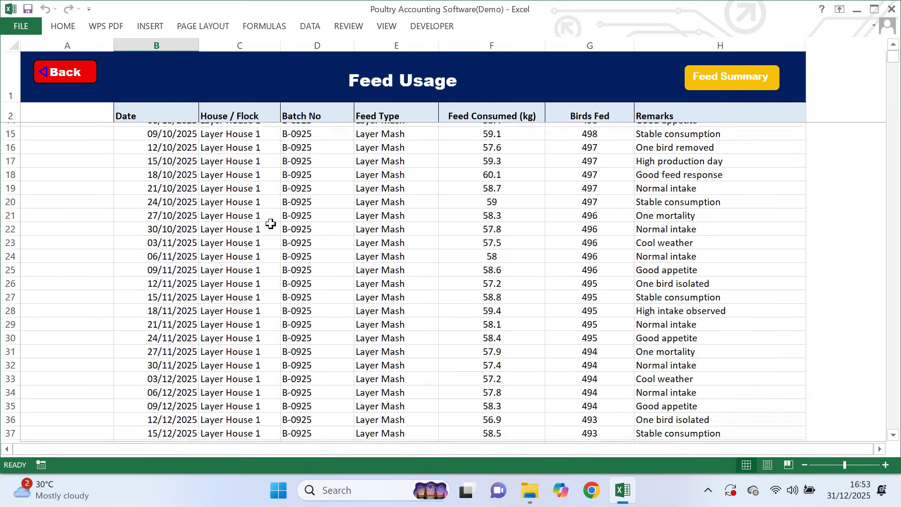
scroll(273, 225, "down", 1)
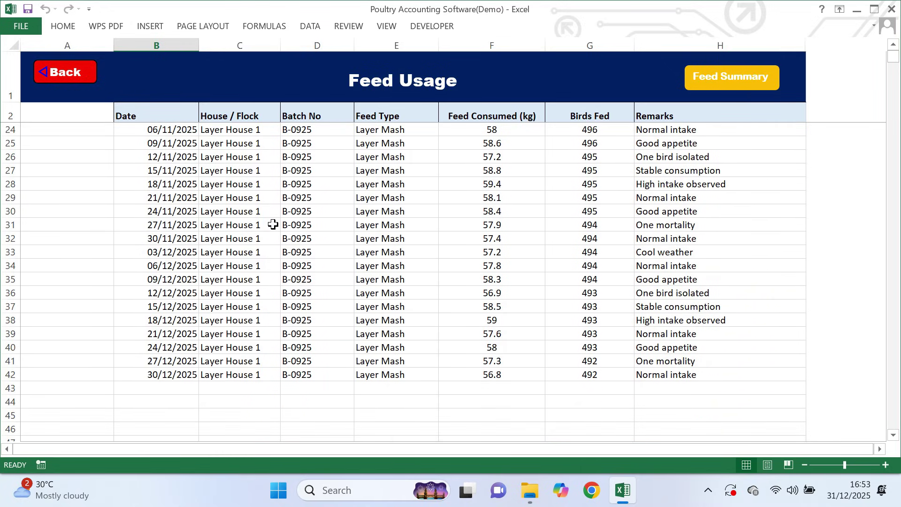
scroll(275, 224, "up", 7)
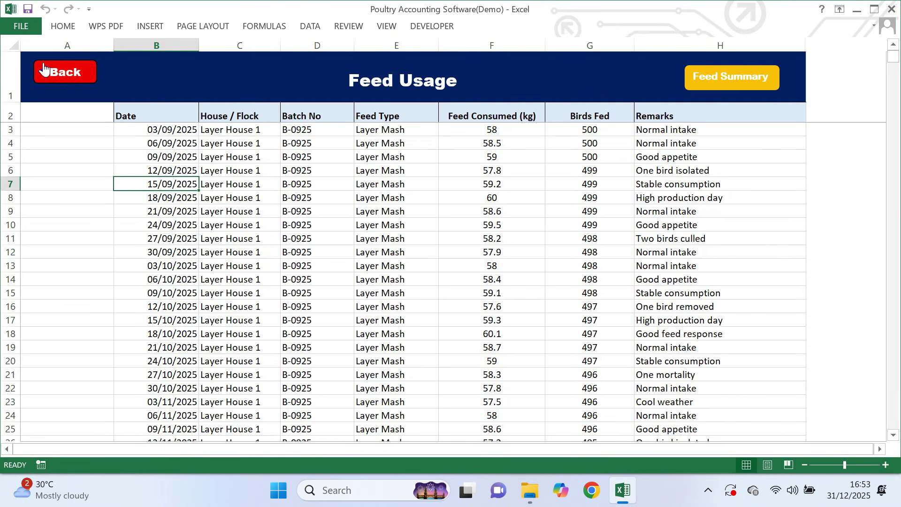
left_click(61, 74)
- Open the Sales Records page from the Sales category's Sales sub-page
left_click(78, 56)
left_click(155, 61)
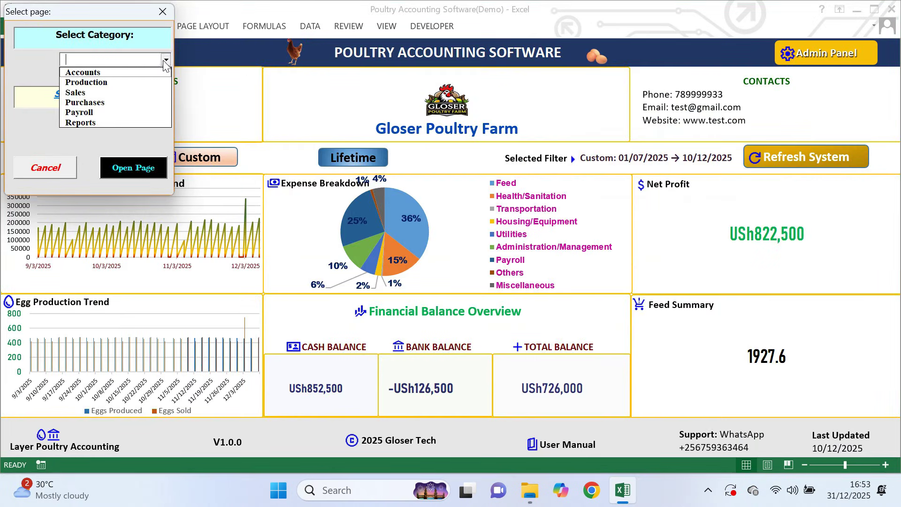
left_click(143, 92)
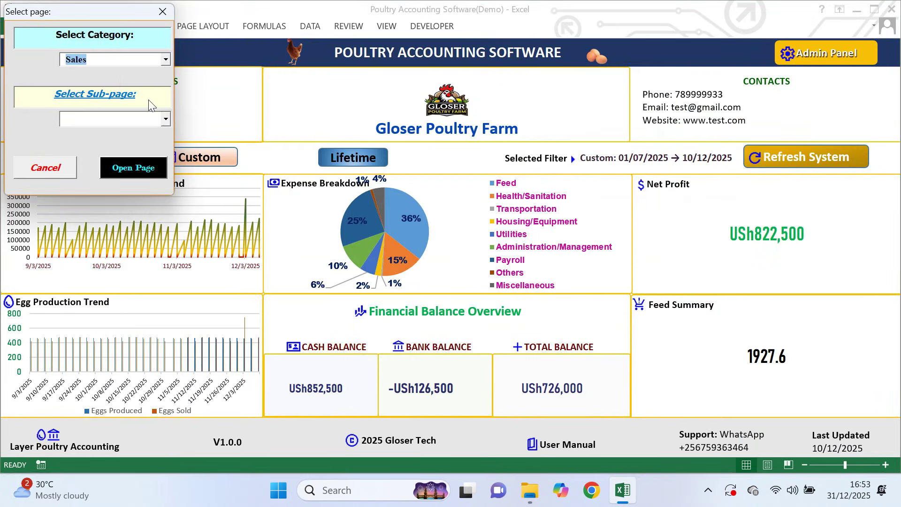
left_click(167, 121)
left_click(139, 132)
left_click(133, 168)
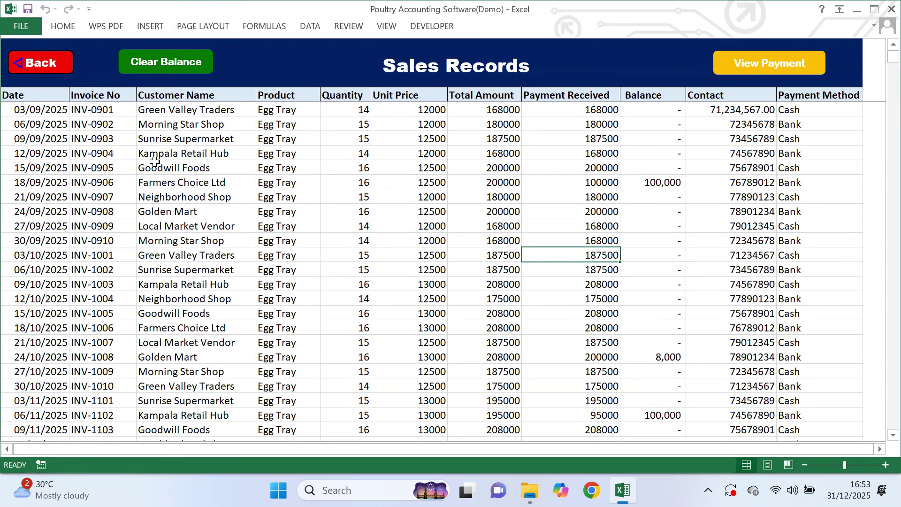
- Browse the sales' dates, totals, payment methods and balances, including Farmers Choice Ltd's 100,000 outstanding
left_click(29, 112)
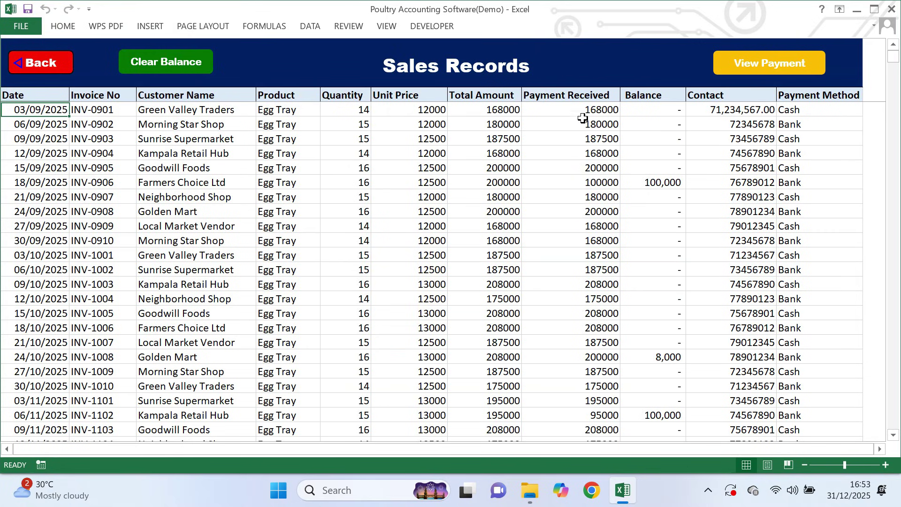
left_click(486, 95)
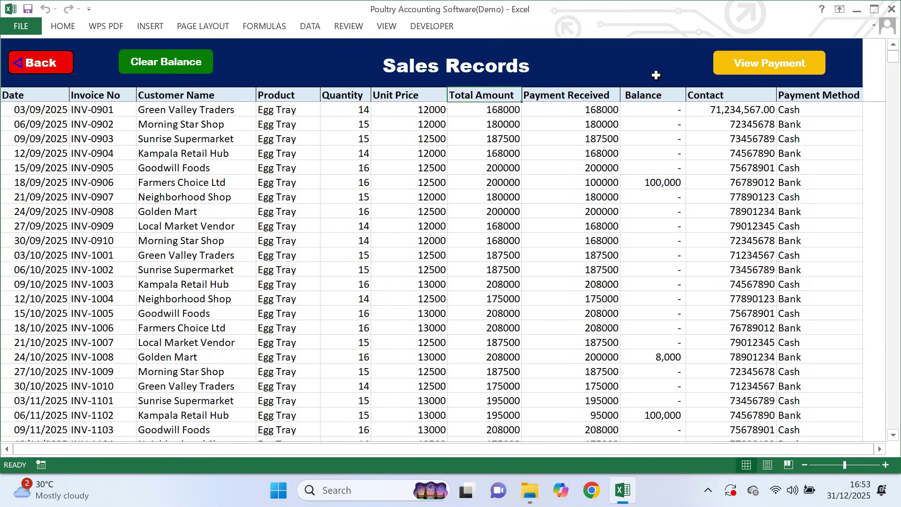
left_click(648, 93)
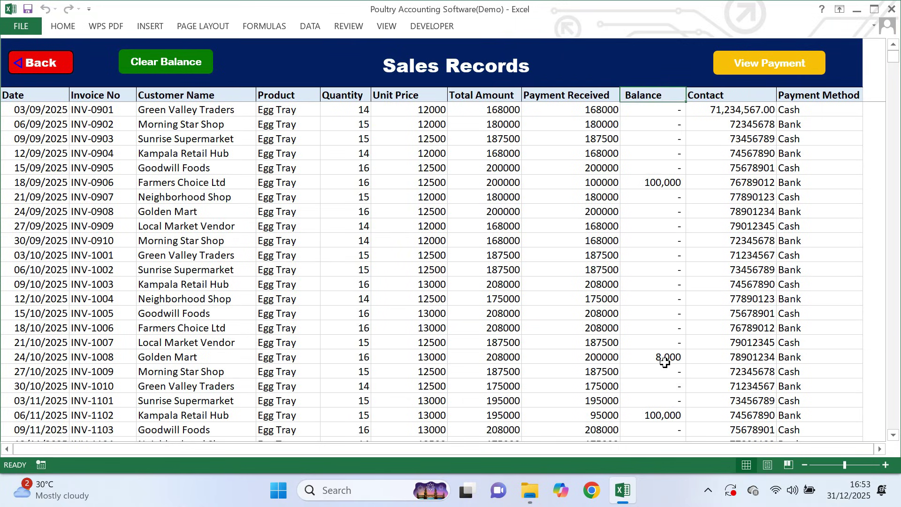
left_click(797, 109)
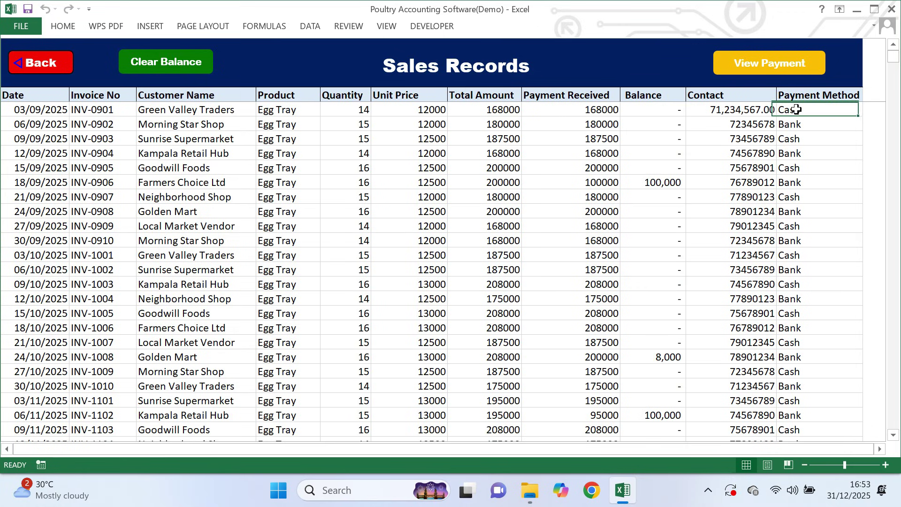
left_click(801, 124)
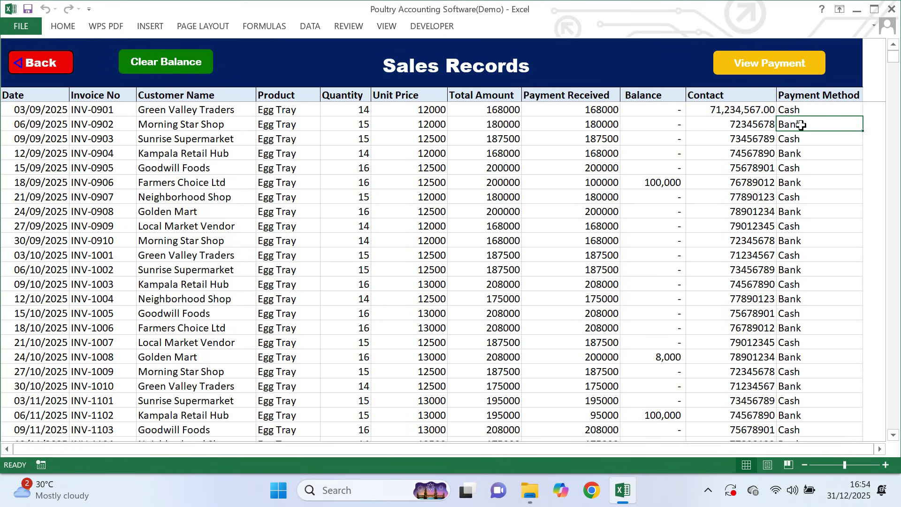
scroll(831, 177, "down", 2)
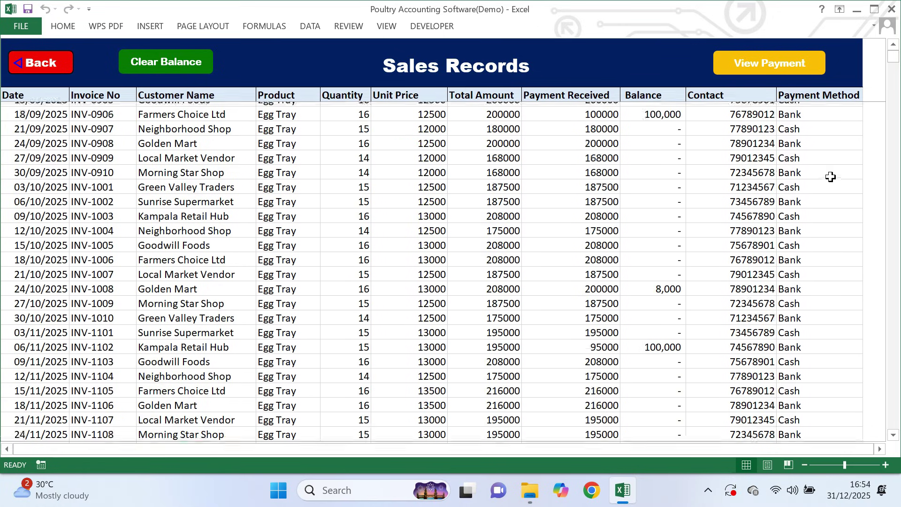
scroll(831, 177, "down", 4)
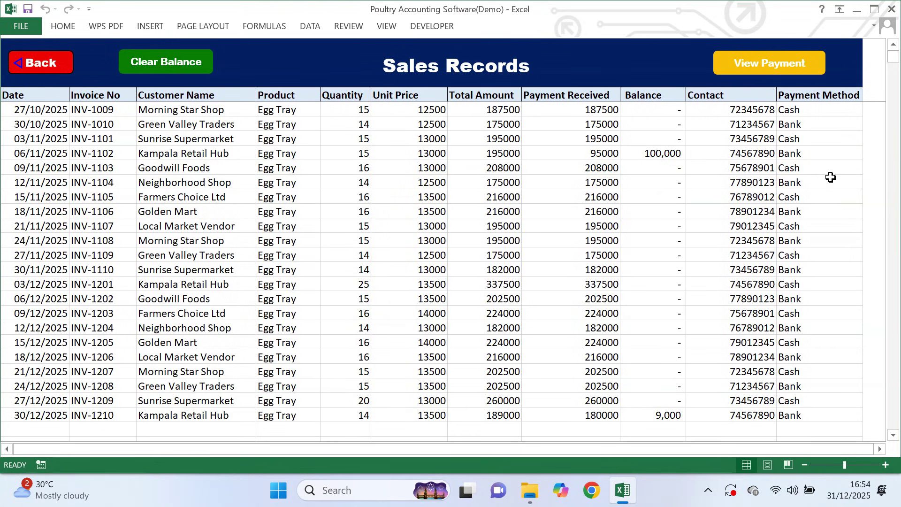
scroll(786, 190, "up", 6)
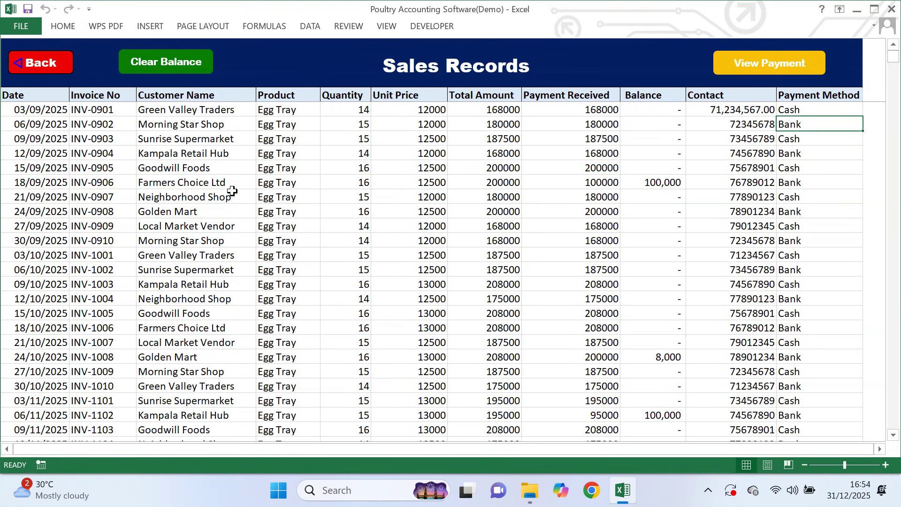
left_click(656, 179)
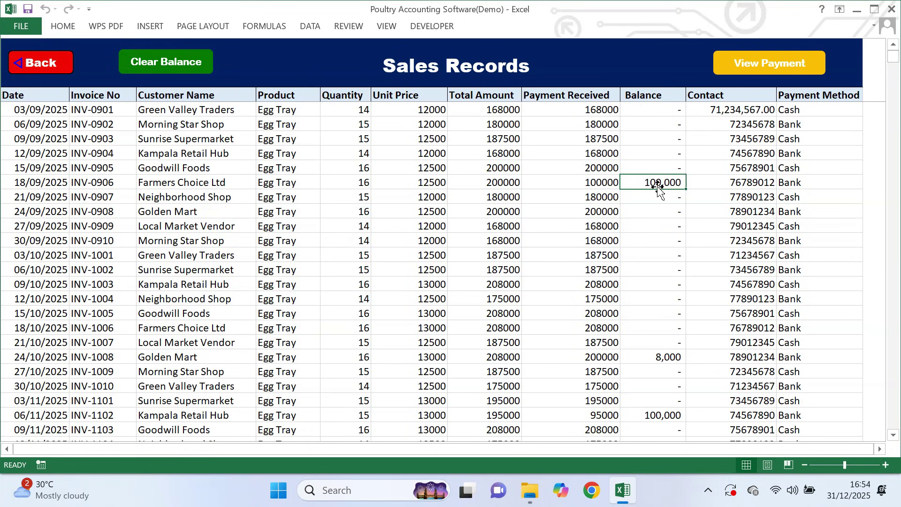
scroll(658, 255, "down", 6)
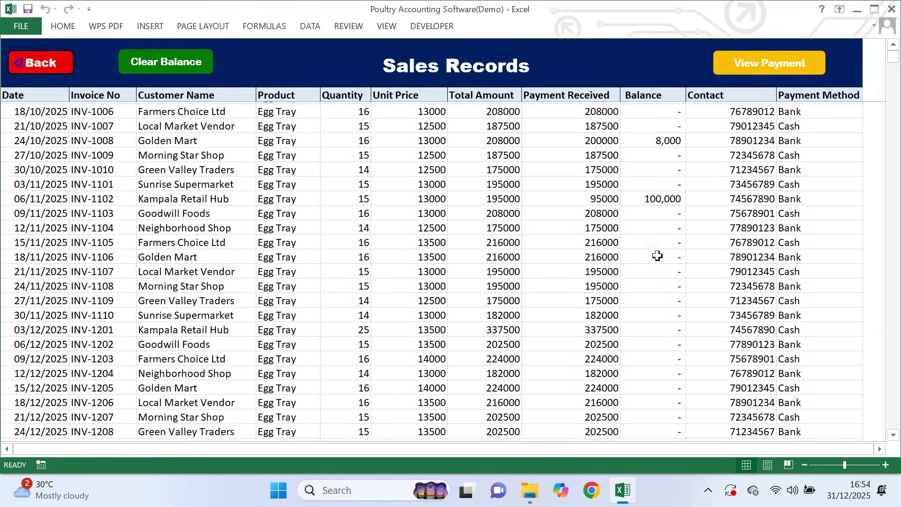
scroll(658, 255, "down", 1)
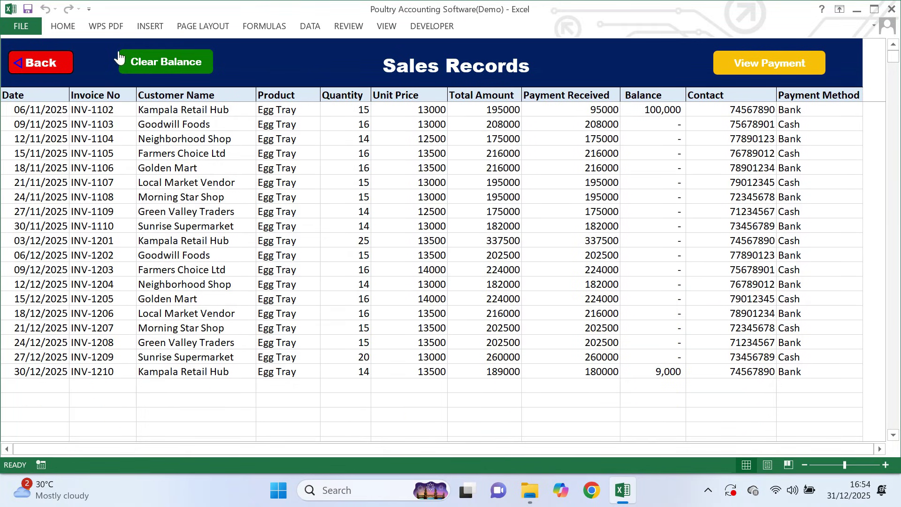
- Apply an 8000 Cash payment to Golden Mart's invoice INV-1008 via Clear Balance
left_click(166, 66)
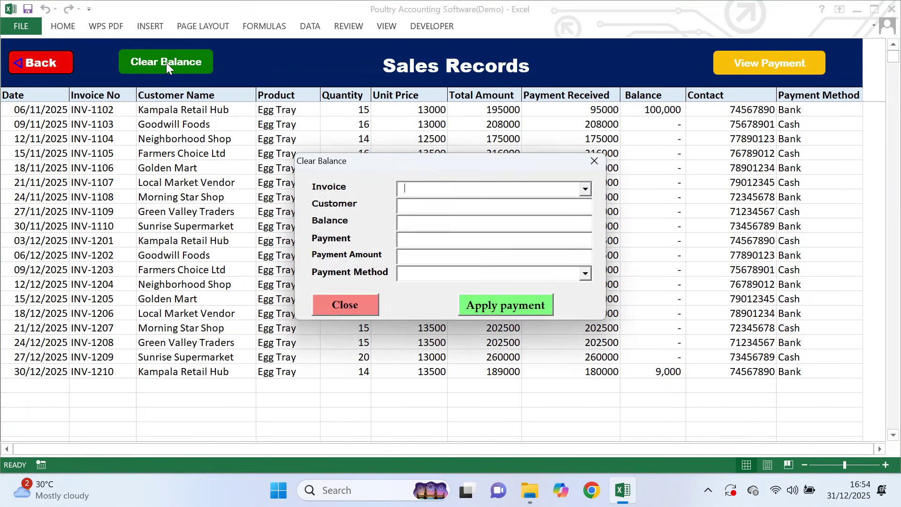
left_click(586, 190)
left_click(500, 207)
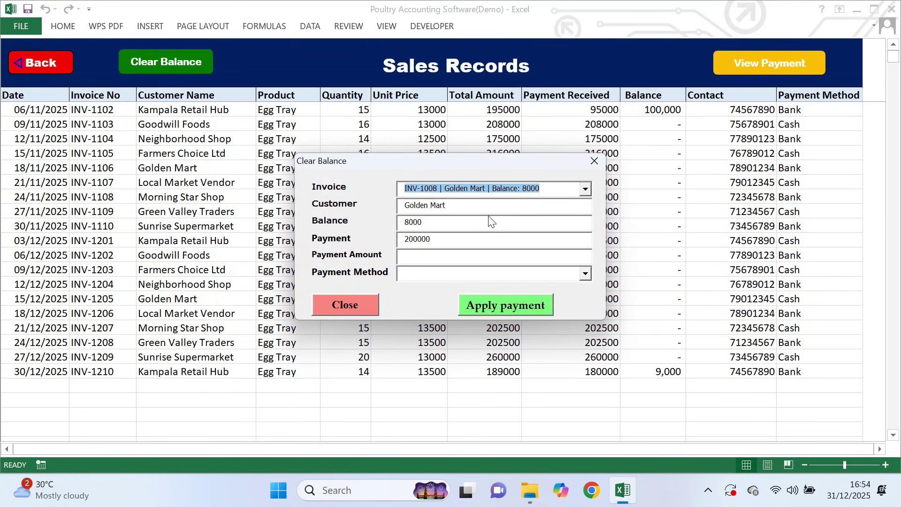
left_click(432, 255)
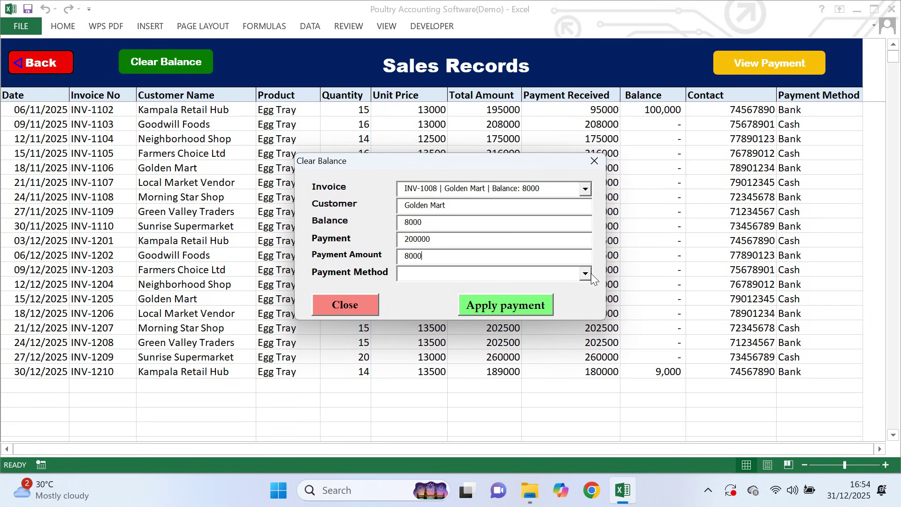
left_click(585, 274)
left_click(526, 284)
left_click(512, 307)
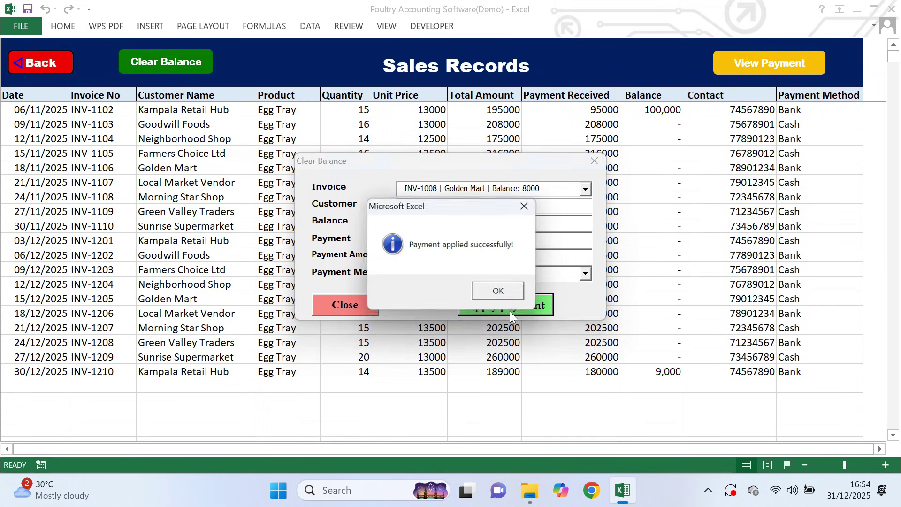
left_click(498, 290)
left_click(368, 306)
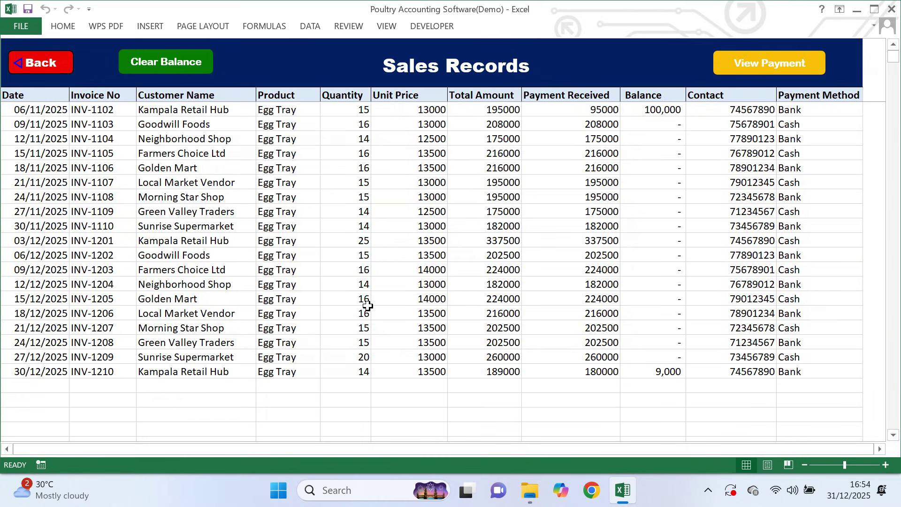
- Look up invoice inv-1207's payment history, then return to the dashboard
left_click(771, 73)
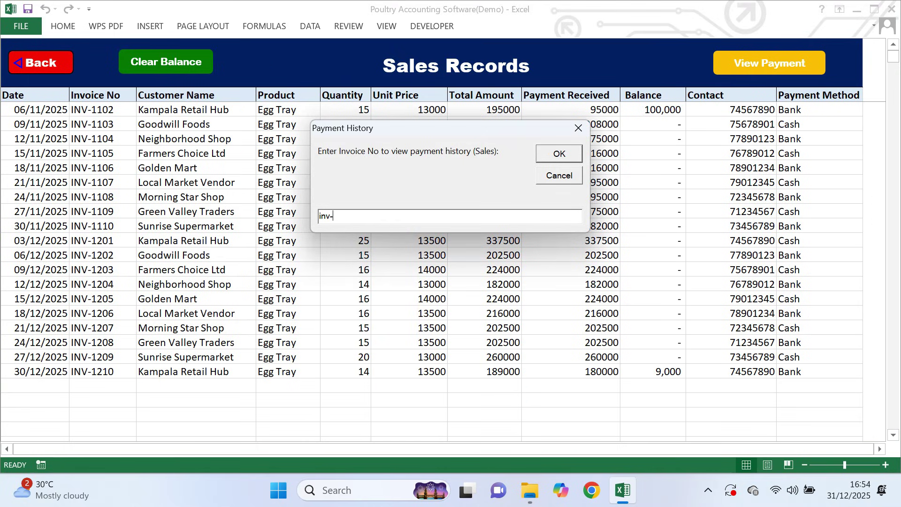
type("inv-1207")
key("Return")
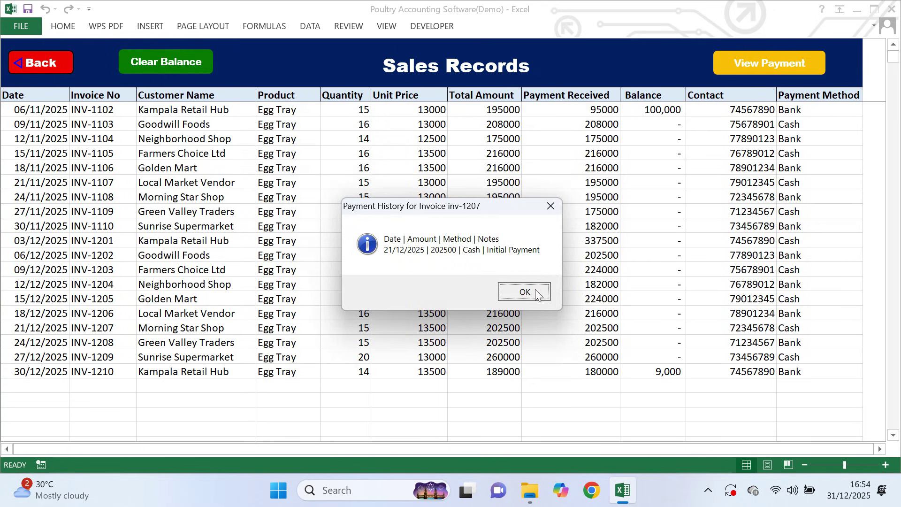
left_click(535, 292)
left_click(70, 69)
- Open the Sales > CustomerBalances page
left_click(76, 64)
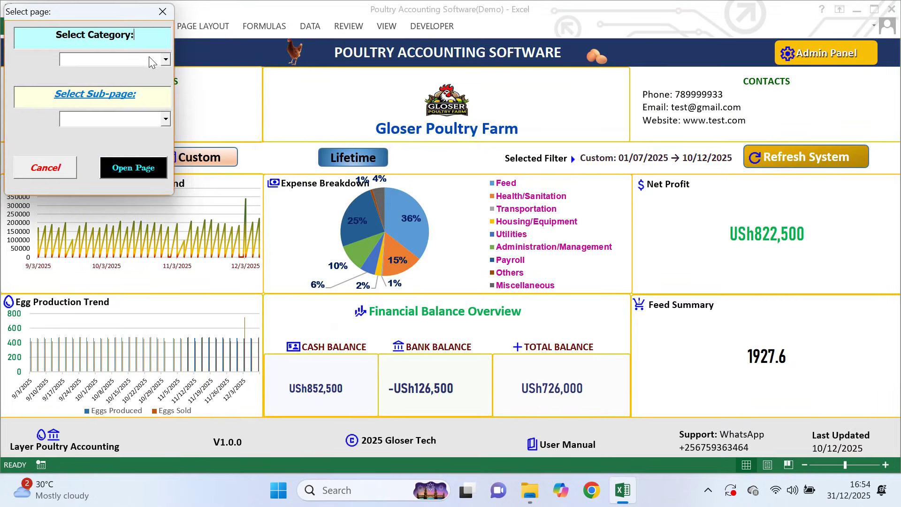
left_click(151, 61)
left_click(132, 97)
left_click(165, 119)
left_click(131, 147)
left_click(139, 173)
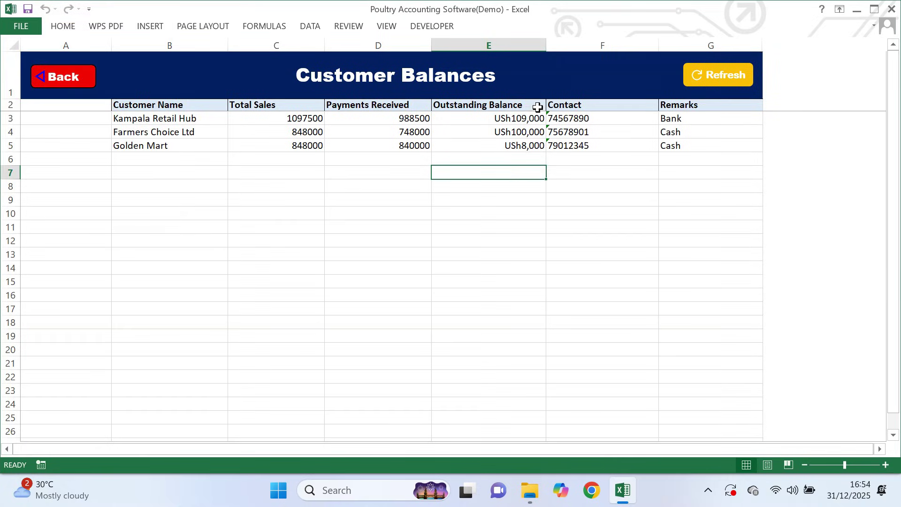
- Refresh the customer balances and return to the dashboard
left_click(704, 87)
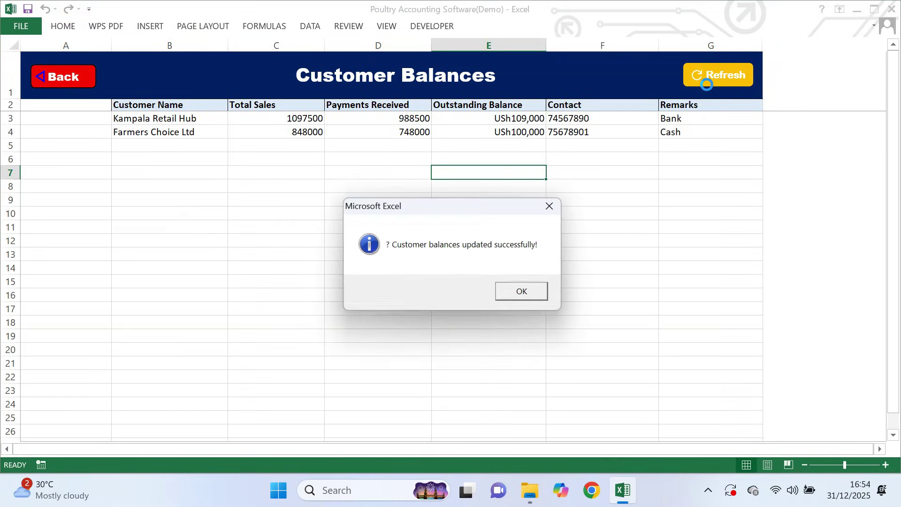
left_click(534, 295)
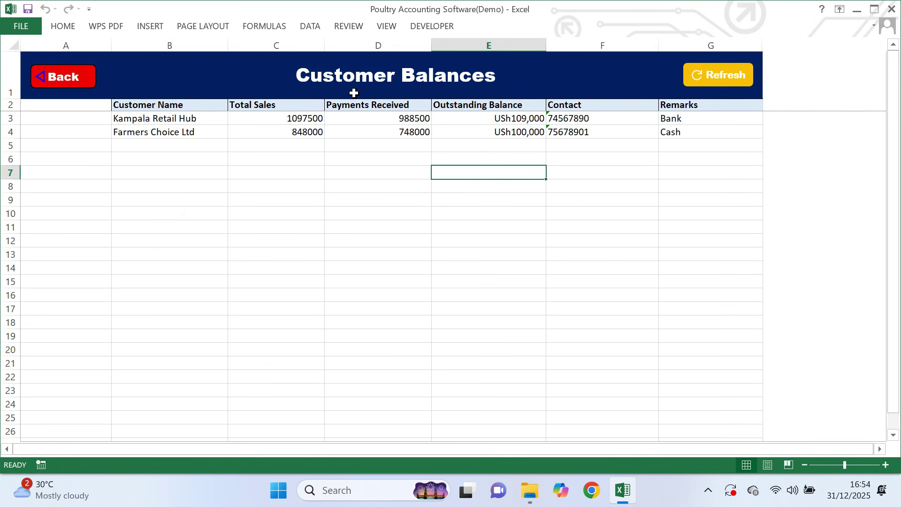
left_click(58, 88)
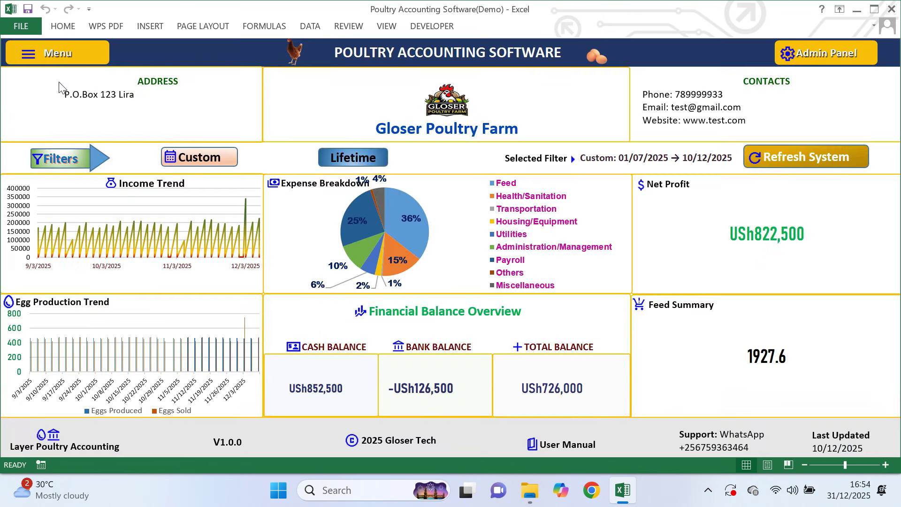
- Open the Purchases > Purchases page and scroll through the purchase records
left_click(87, 62)
left_click(165, 123)
left_click(142, 134)
left_click(146, 166)
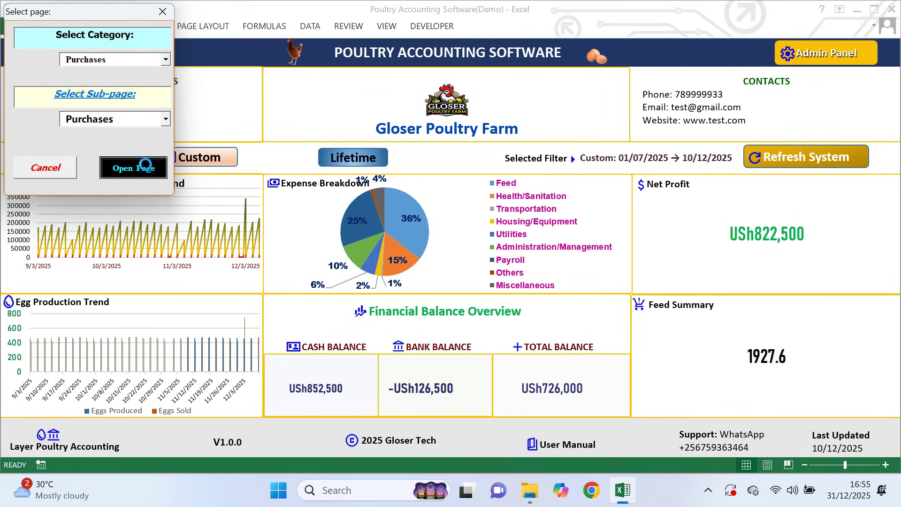
scroll(333, 205, "up", 4)
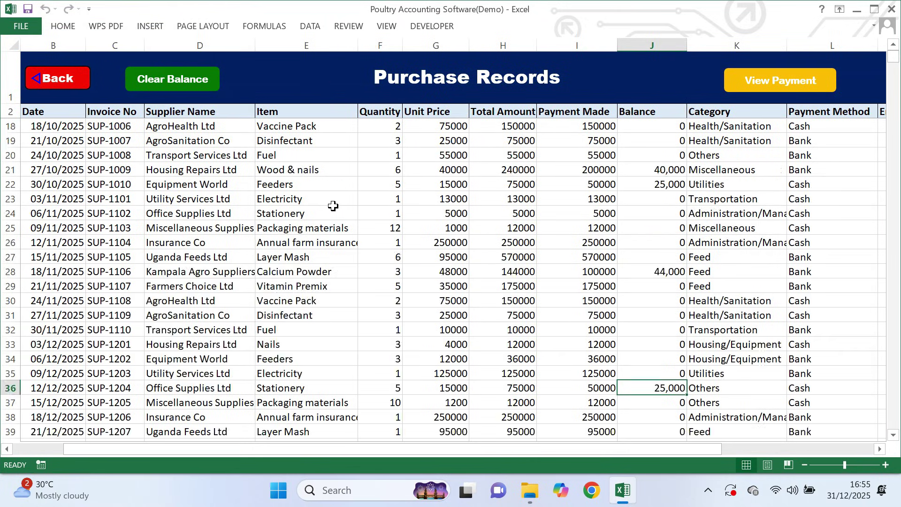
scroll(334, 206, "up", 5)
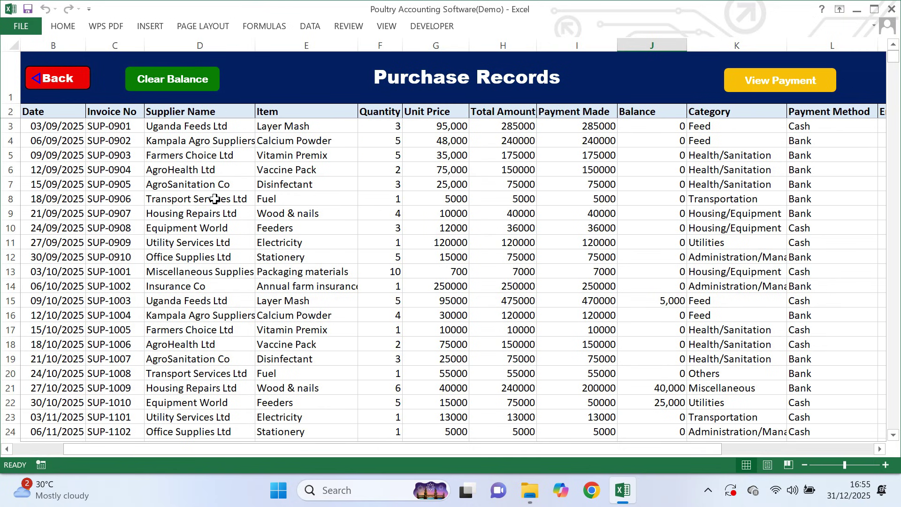
scroll(221, 197, "down", 1)
scroll(240, 198, "up", 1)
- Inspect the 40000 total in H9 and the Category column, including K40's dropdown choices
left_click(497, 210)
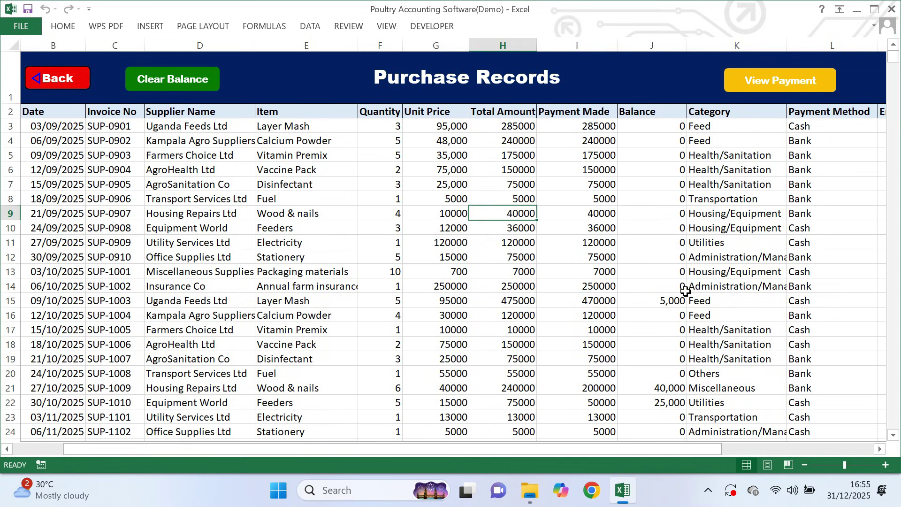
left_click(719, 46)
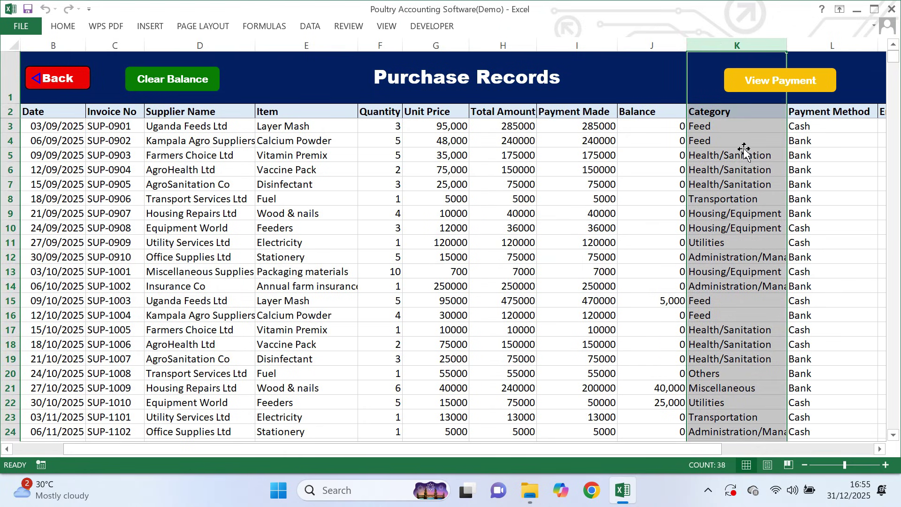
left_click(745, 168)
scroll(746, 168, "down", 6)
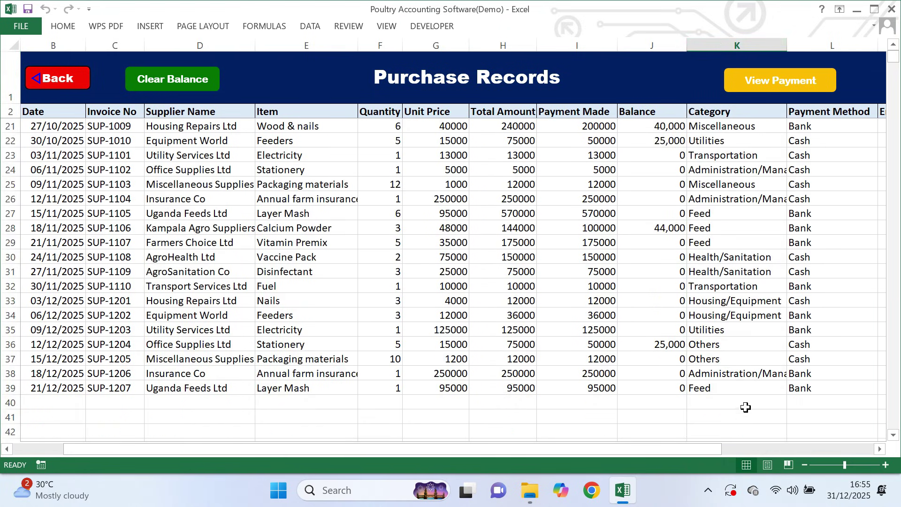
left_click(745, 405)
left_click(793, 403)
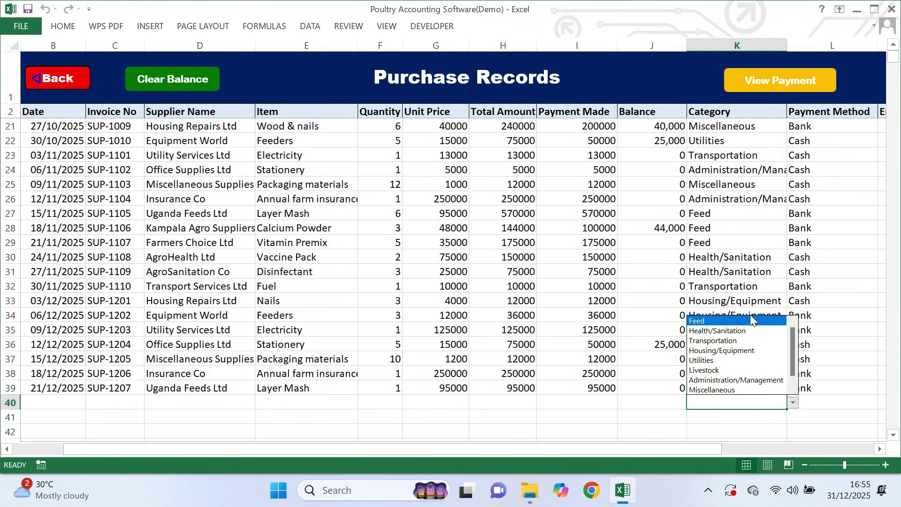
key("Escape")
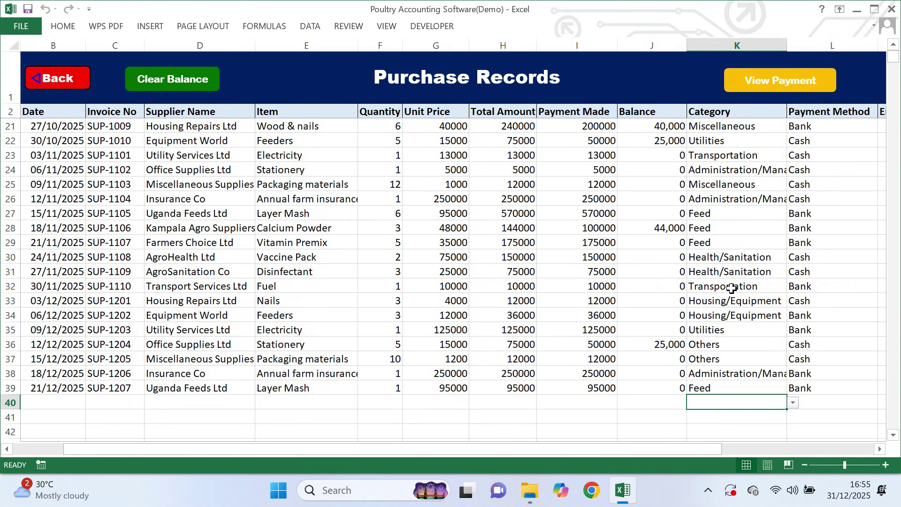
- Check the Category choices for K15 (kept as Feed) and K40, then balances J37 and 44,000 in J28
scroll(710, 217, "up", 4)
left_click(710, 211)
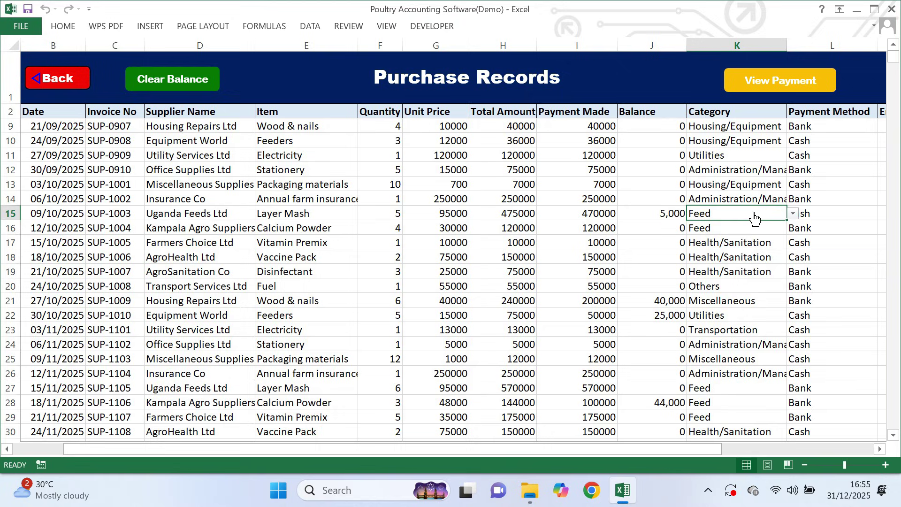
left_click(793, 214)
left_click(719, 228)
scroll(718, 234, "down", 6)
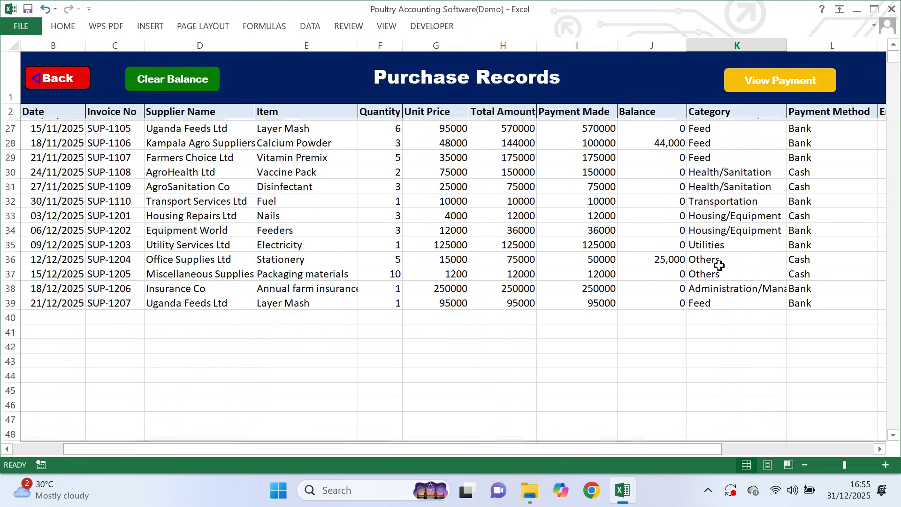
left_click(707, 317)
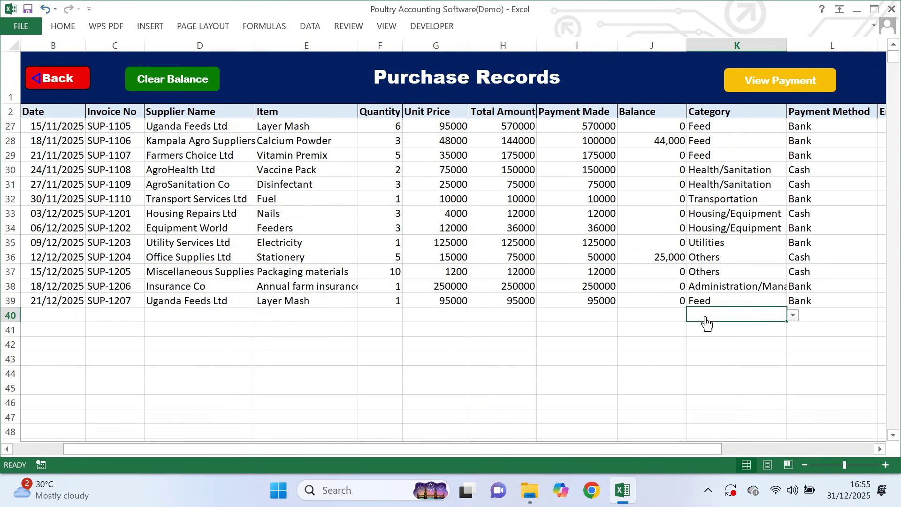
left_click(793, 316)
key("Escape")
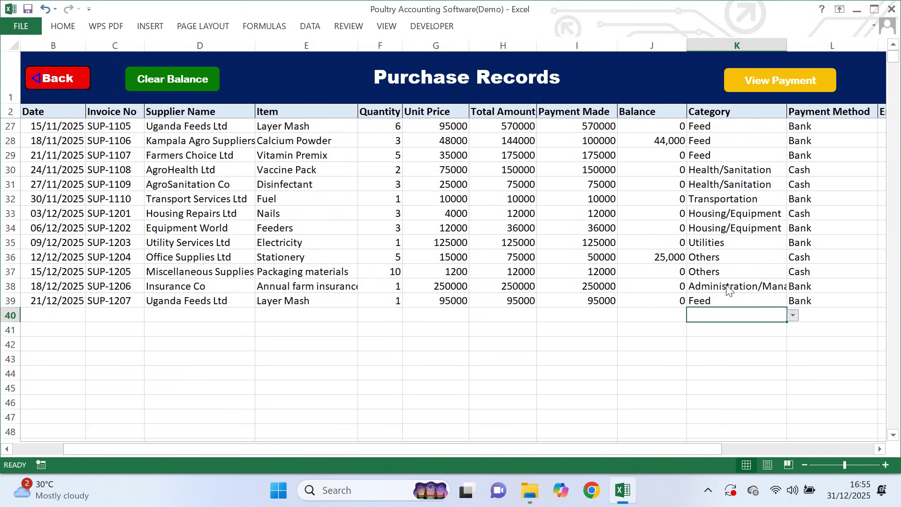
left_click(628, 272)
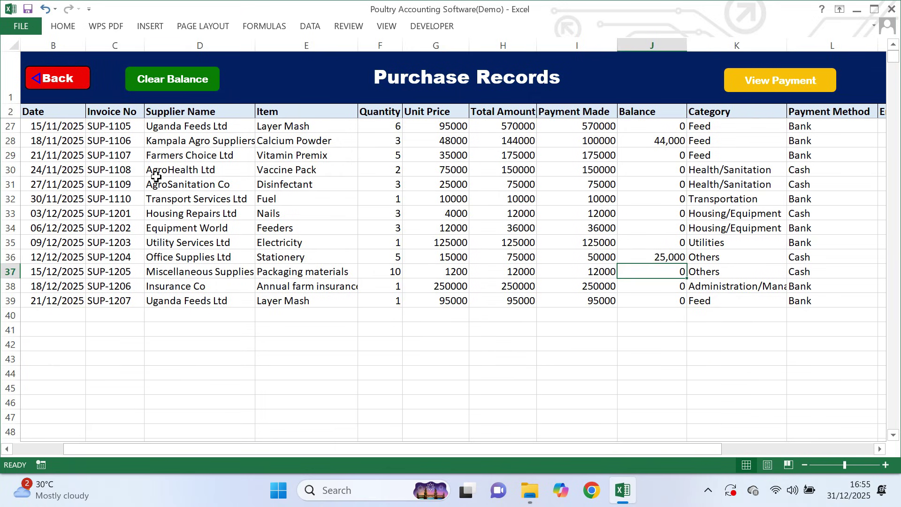
left_click(647, 140)
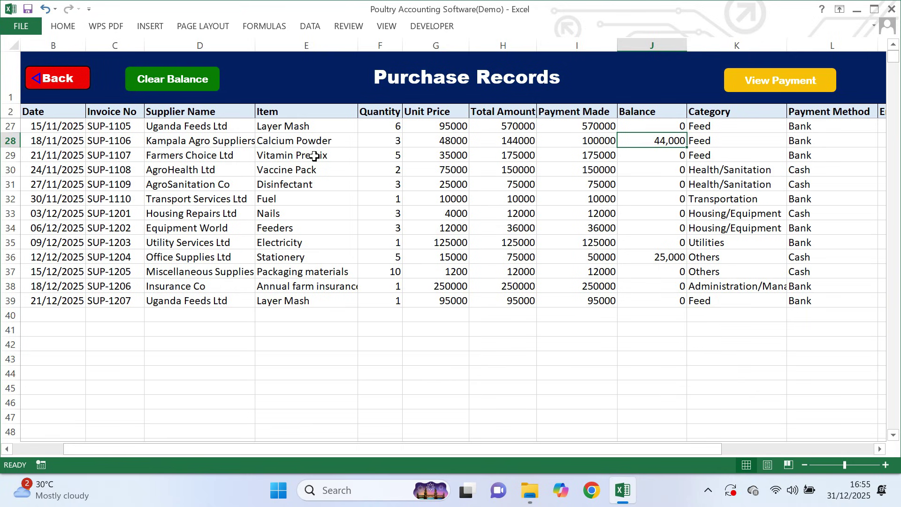
- Pay 4000 Cash toward Housing Repairs Ltd's invoice SUP-1009, leaving 36000 outstanding
left_click(179, 82)
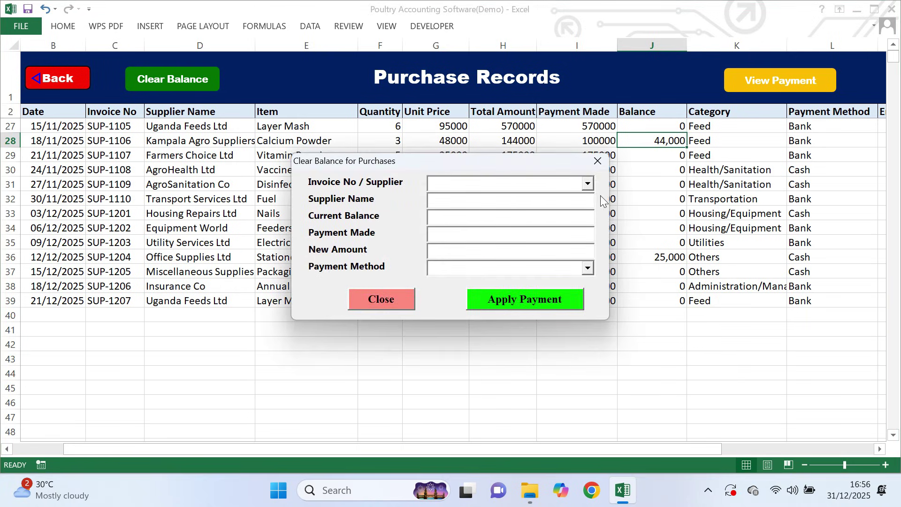
left_click(588, 183)
left_click(525, 214)
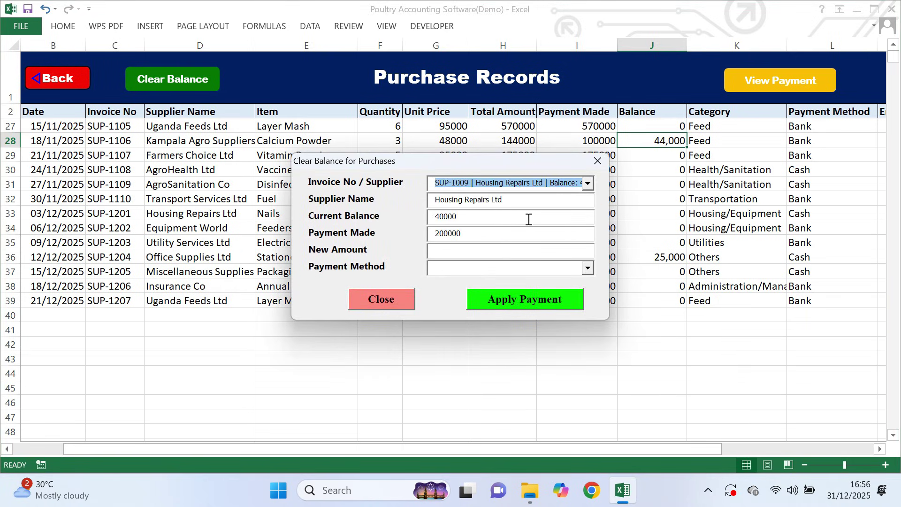
left_click(510, 249)
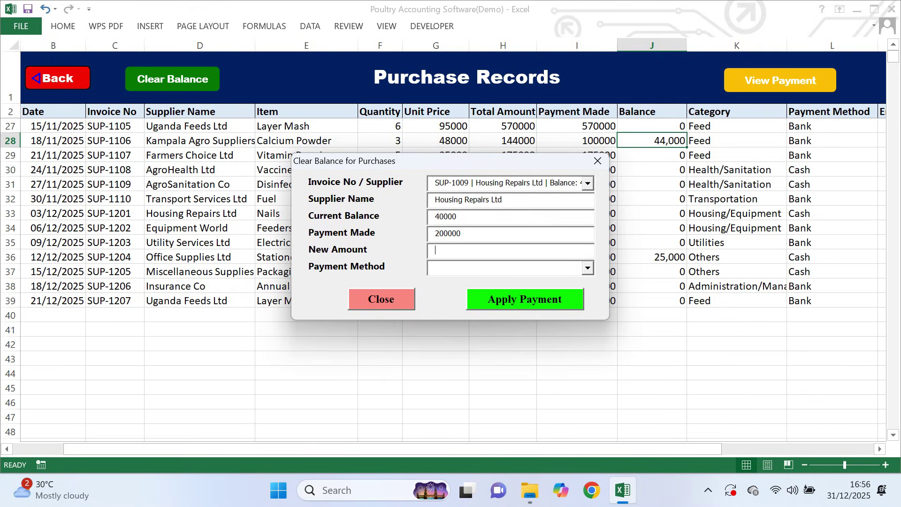
left_click(587, 270)
left_click(531, 281)
left_click(529, 303)
left_click(499, 291)
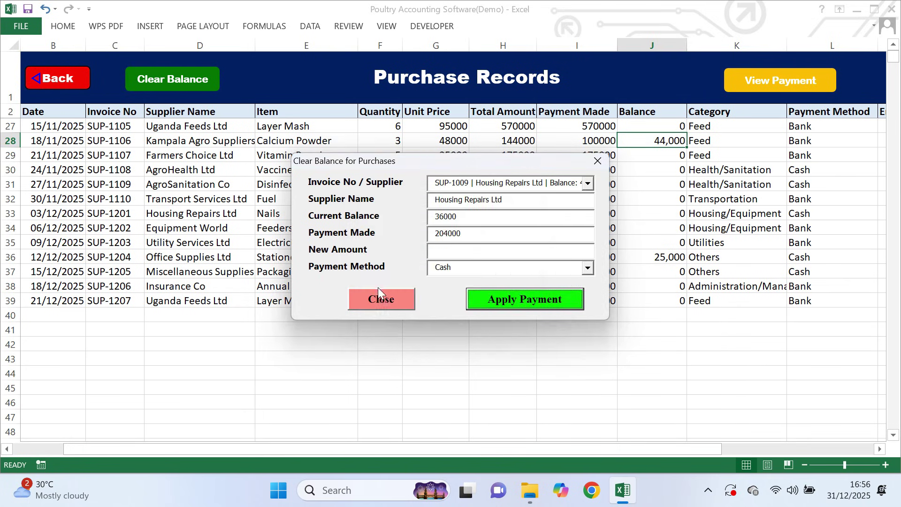
- Look up invoice sup-1105's payment history, then return to the dashboard
left_click(774, 83)
type("s")
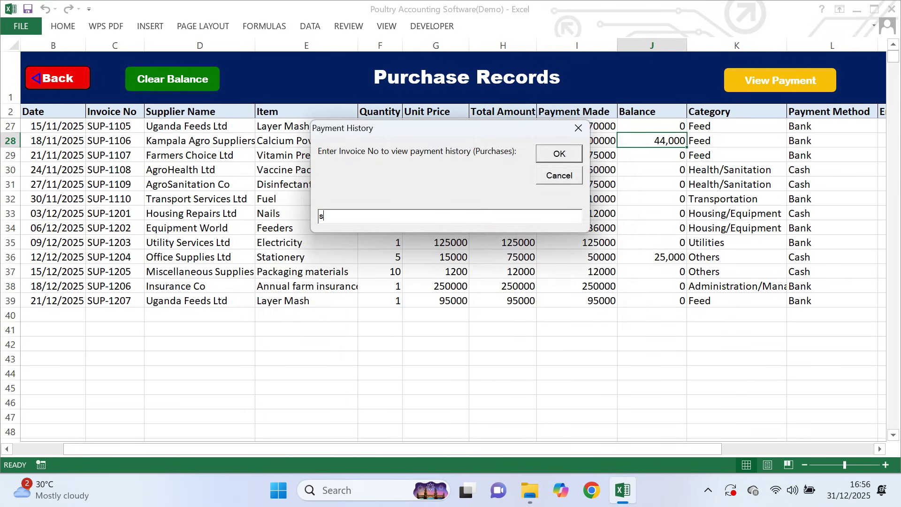
type("up-1105")
key("Return")
left_click(522, 287)
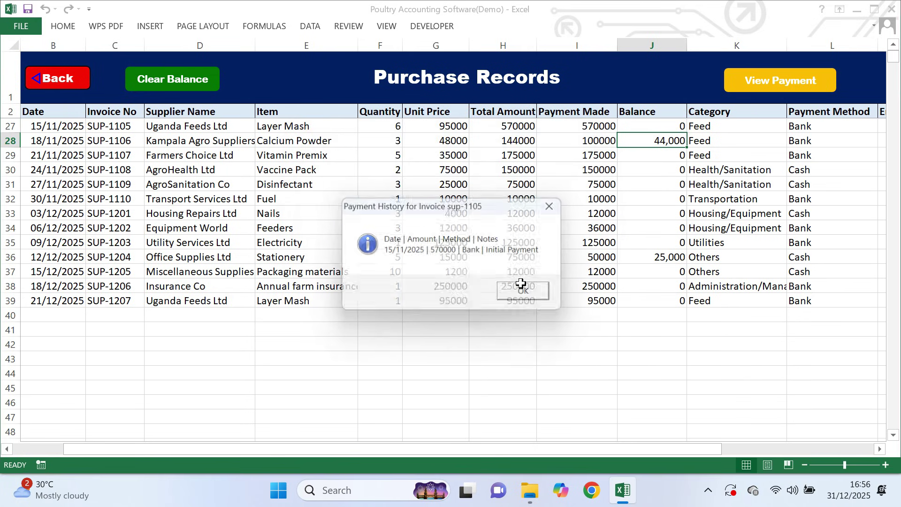
left_click(52, 81)
- Open the Purchases > SupplyBalances page
left_click(77, 57)
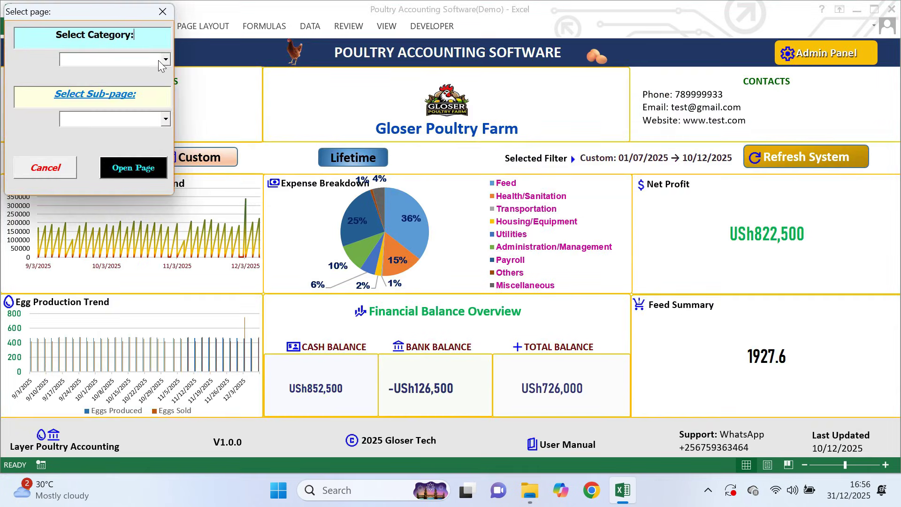
left_click(160, 61)
left_click(131, 100)
left_click(166, 120)
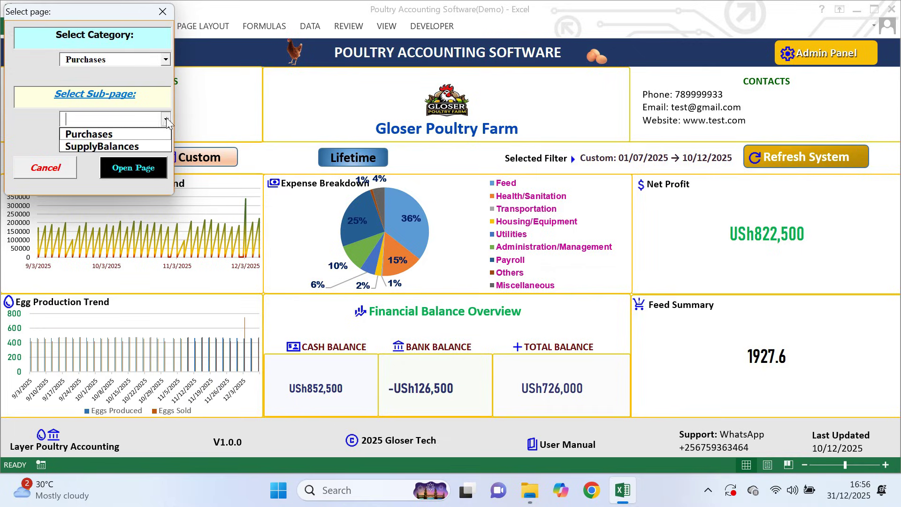
left_click(140, 146)
left_click(141, 168)
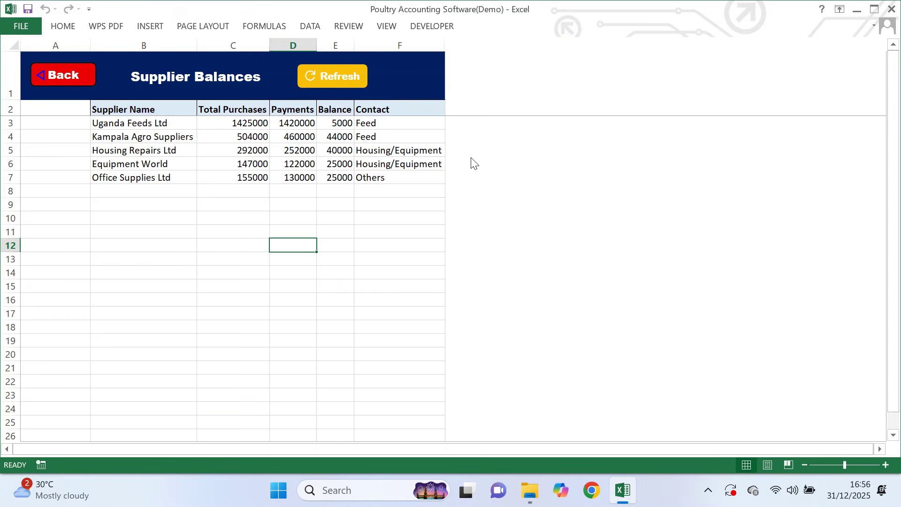
- Refresh Supplier Balances so Housing Repairs Ltd shows 36000, then return to the dashboard
left_click(339, 84)
left_click(513, 293)
left_click(57, 73)
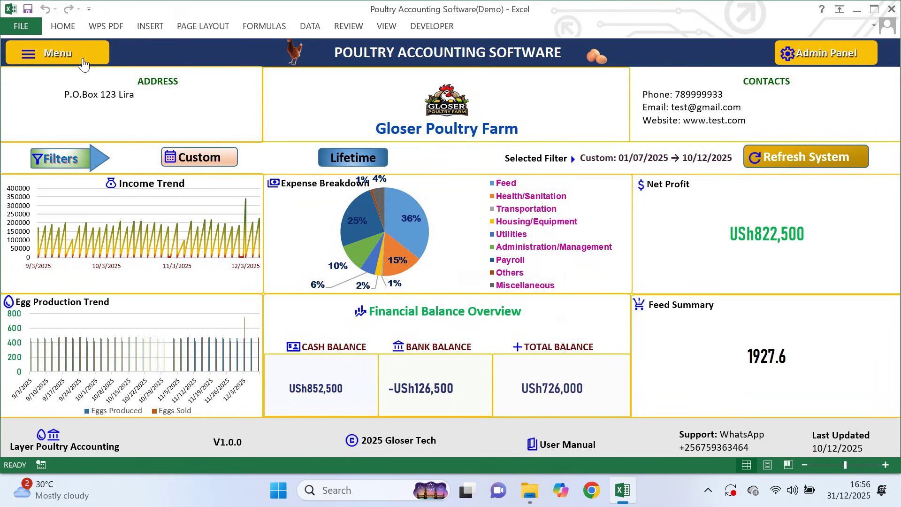
left_click(84, 65)
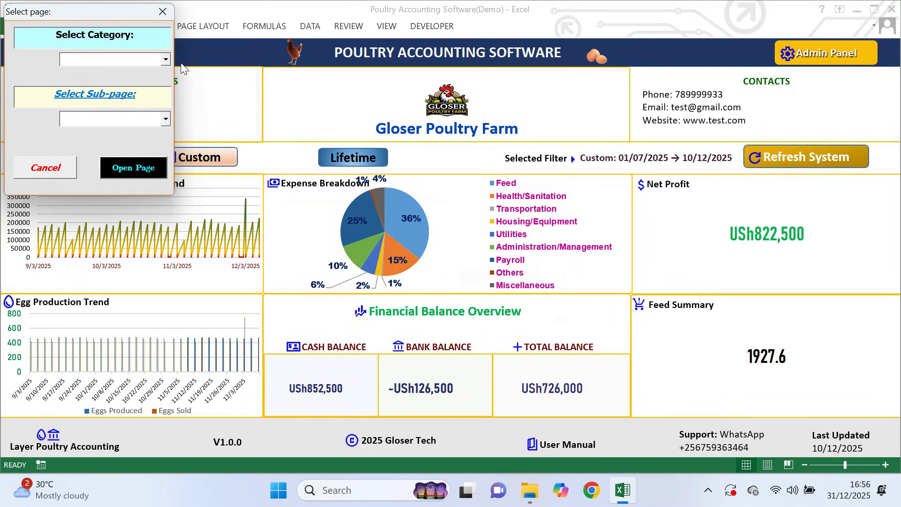
- Open the Payroll Records sheet through the Payroll category and Payroll sub-page
left_click(166, 59)
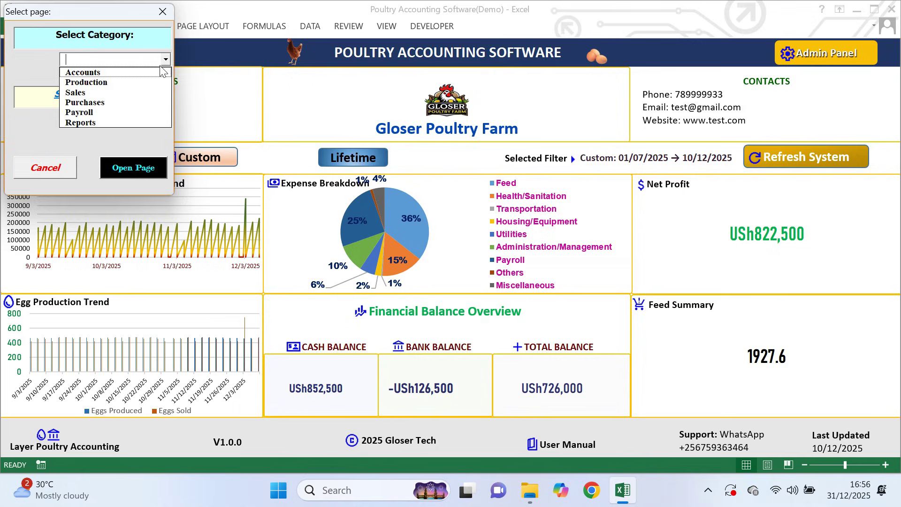
left_click(110, 113)
left_click(167, 121)
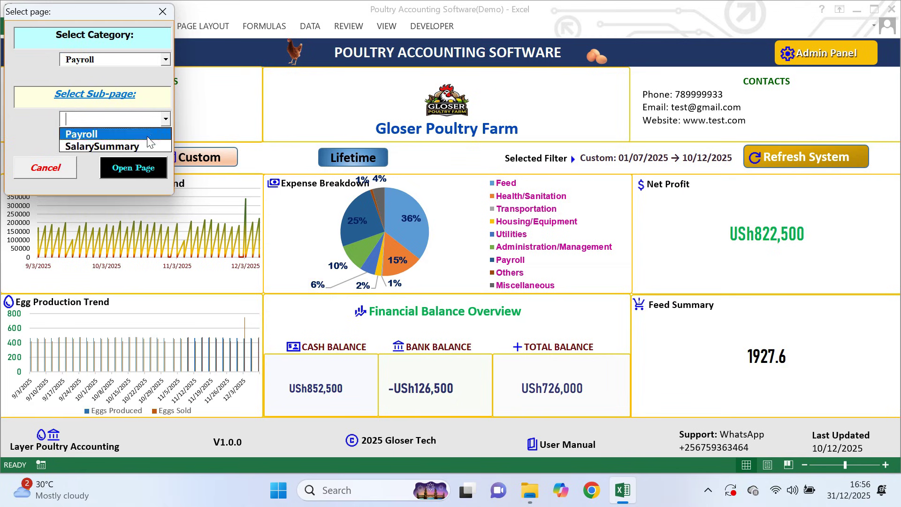
left_click(128, 135)
left_click(133, 169)
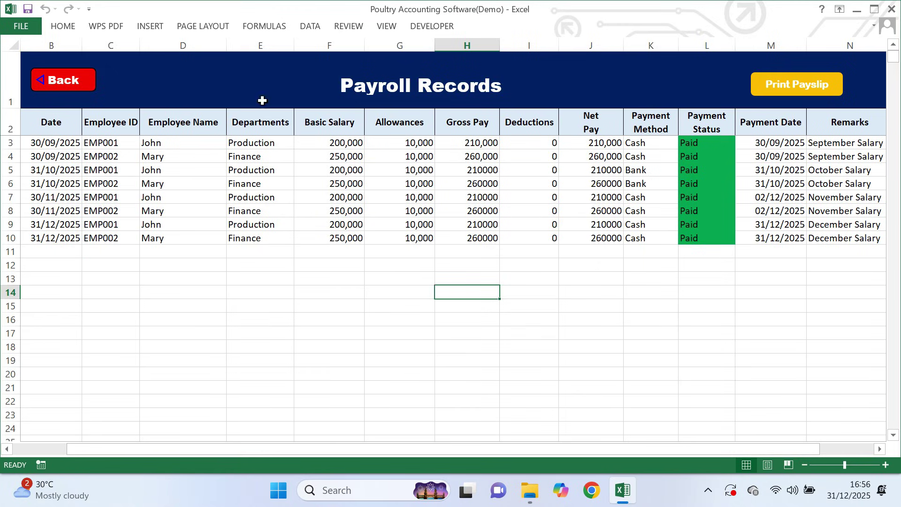
- Review the Date, Payment Date and Payment Method entries, leaving the last method as Cash
left_click(53, 38)
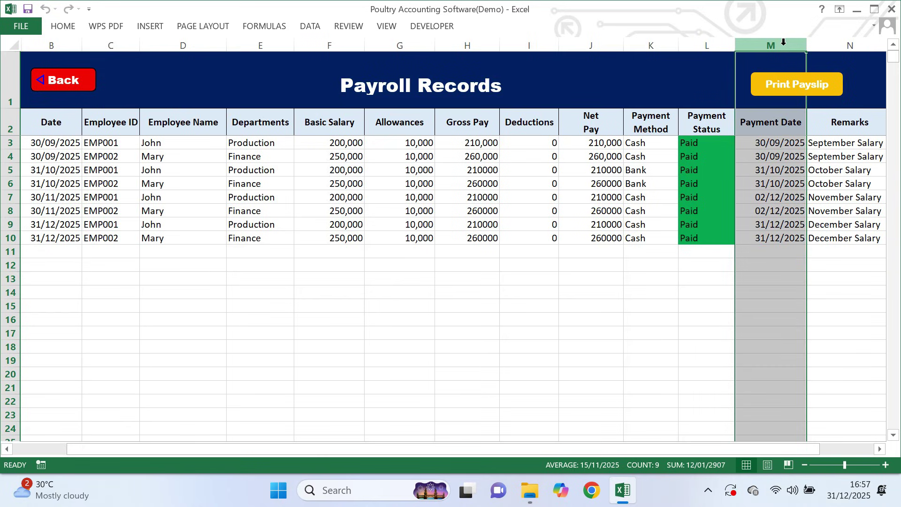
left_click(784, 143)
left_click(782, 211)
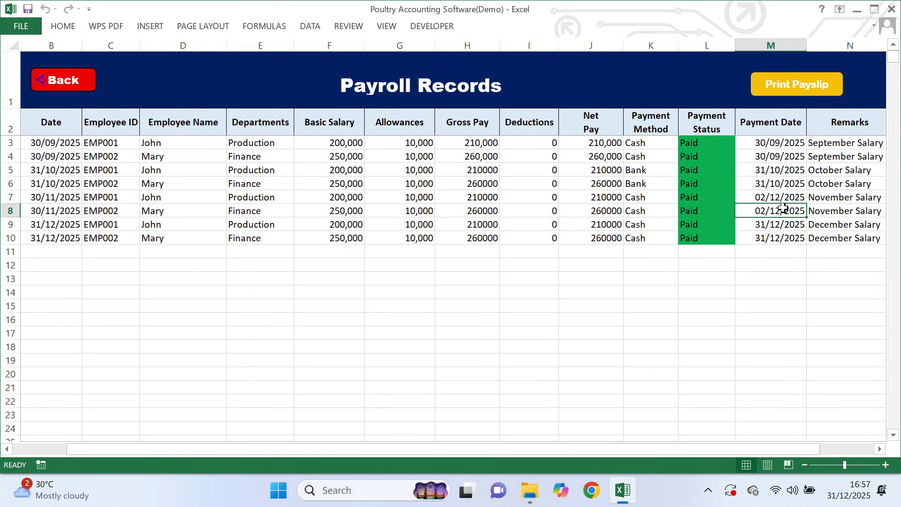
left_click(773, 237)
left_click(642, 241)
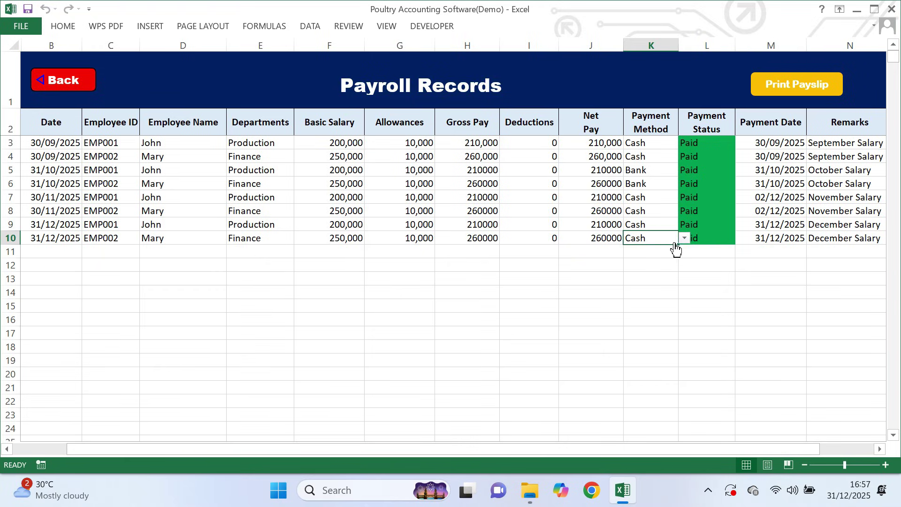
left_click(685, 239)
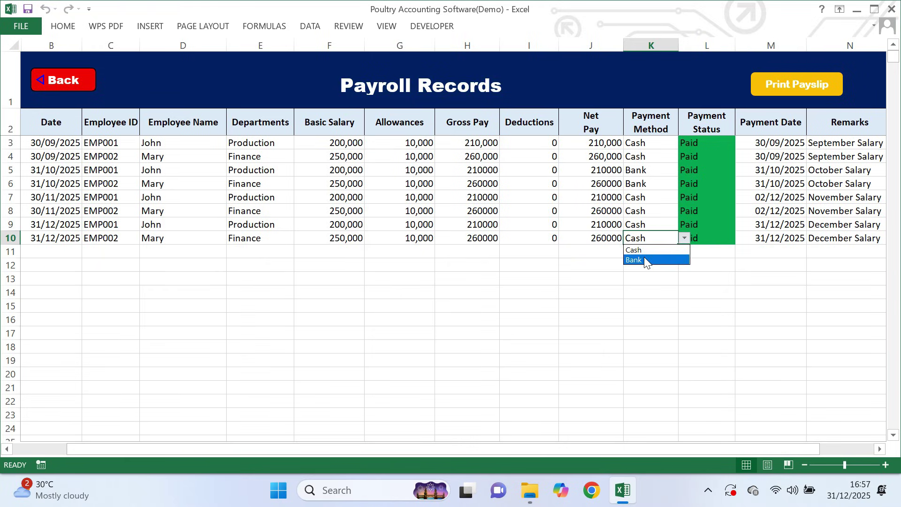
left_click(644, 251)
left_click(646, 212)
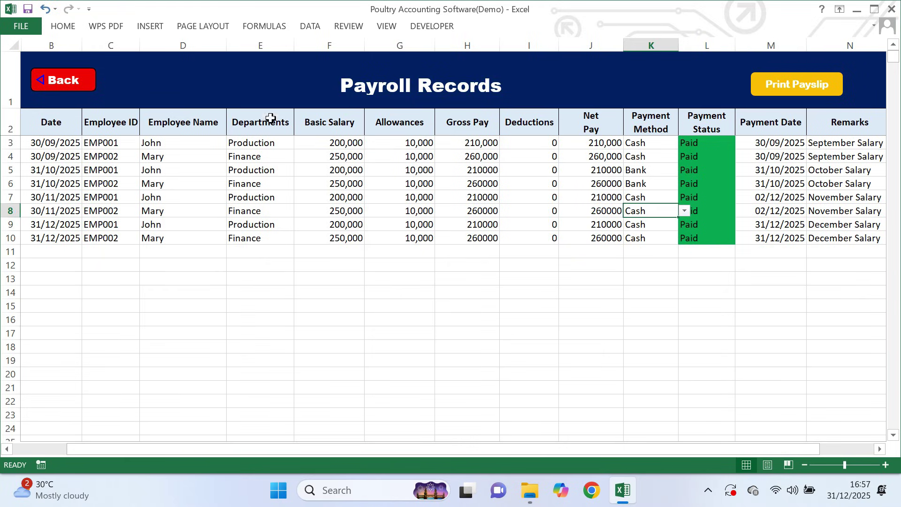
- Review the Remarks for rows 3–8 and bring up the December 2025 Payslip Selector
left_click(851, 144)
left_click(840, 158)
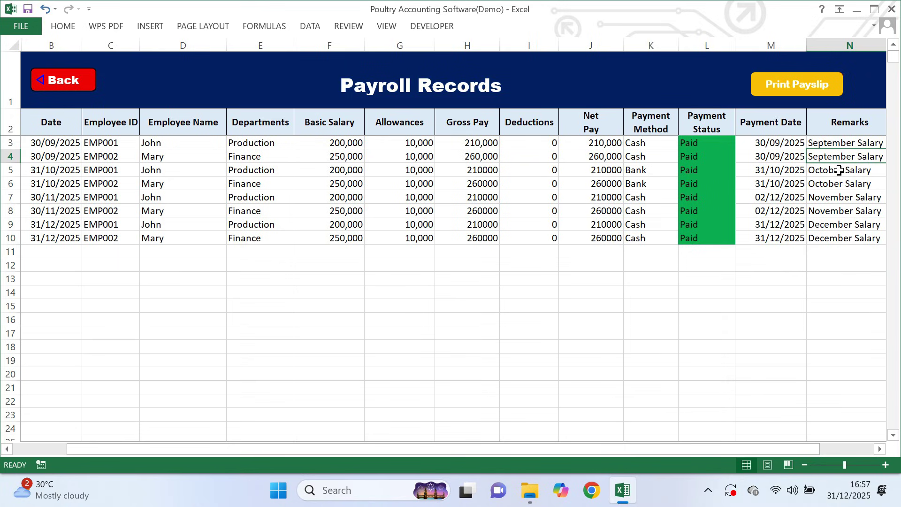
left_click(842, 171)
left_click(843, 183)
left_click(847, 197)
left_click(848, 212)
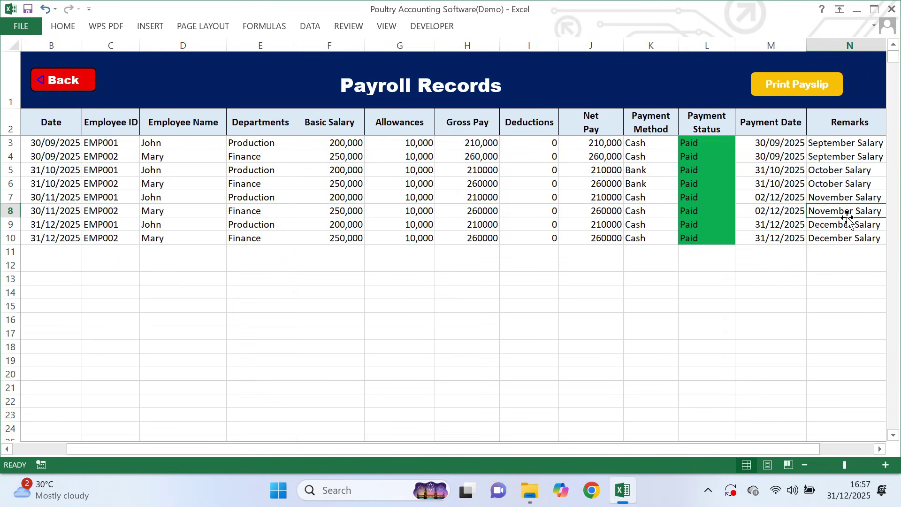
left_click(807, 85)
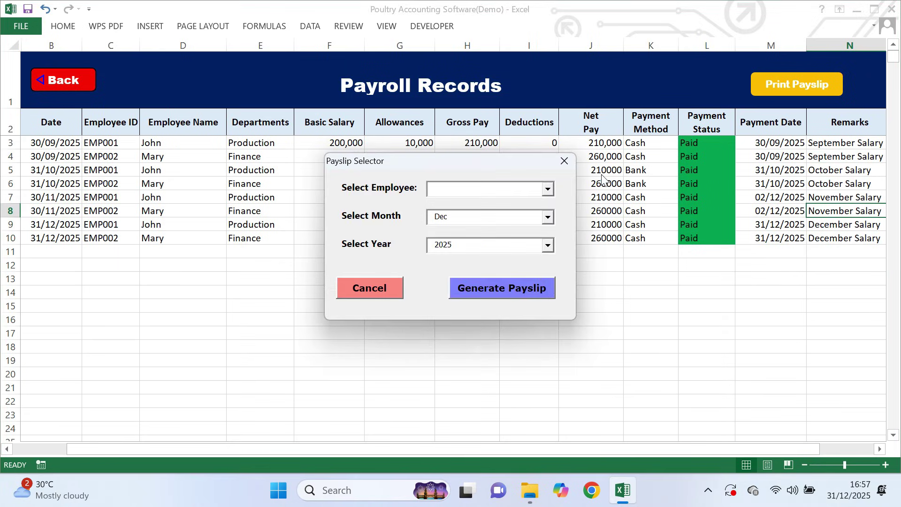
- Generate EMP001's December 2025 payslip PDF, close the selector, and minimize Excel
left_click(548, 190)
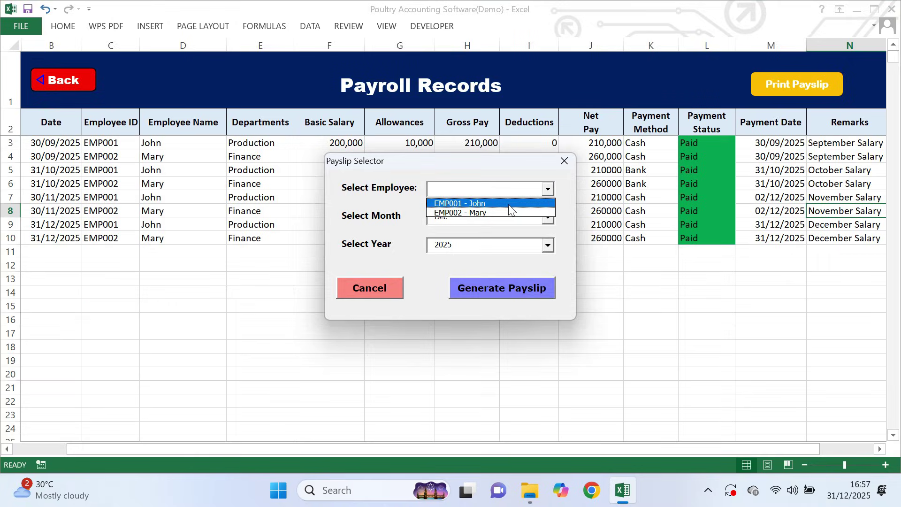
left_click(514, 205)
left_click(538, 294)
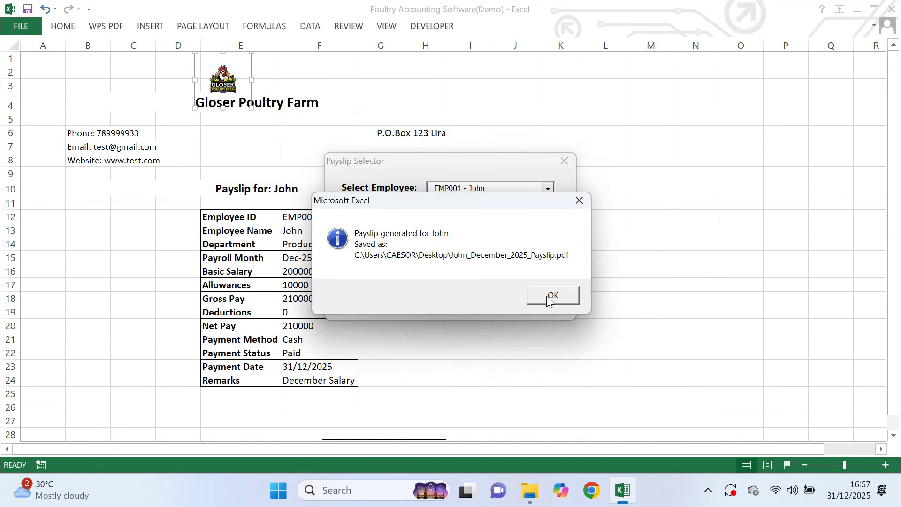
key("Return")
left_click(386, 290)
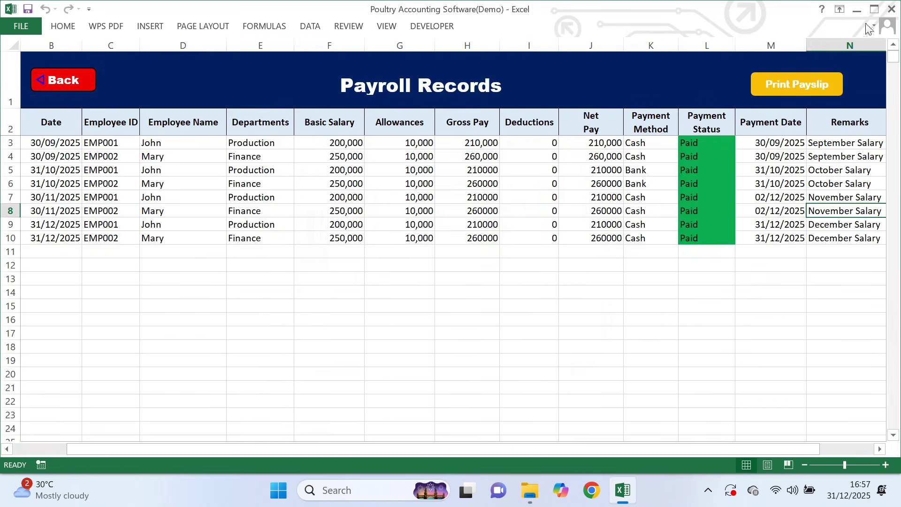
left_click(857, 10)
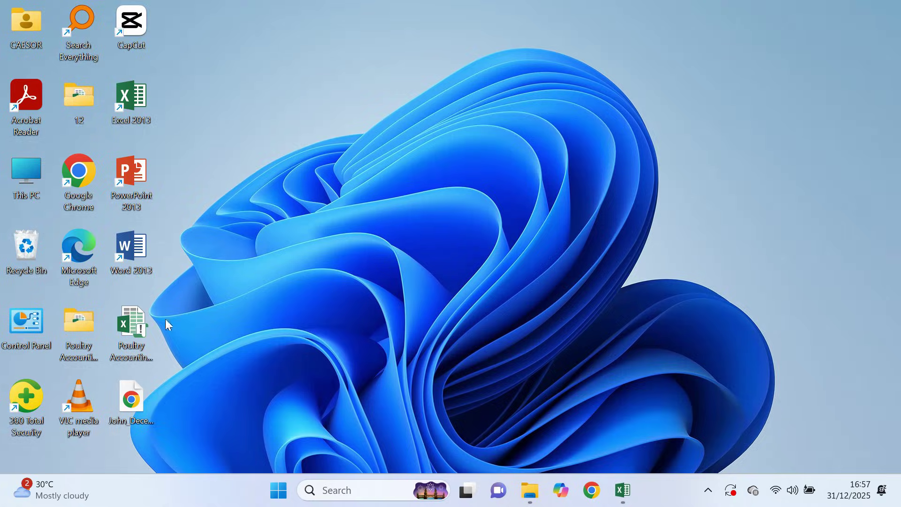
- Check the payslip PDF in Chrome, close it, and restore Excel to the page picker
double_click(126, 399)
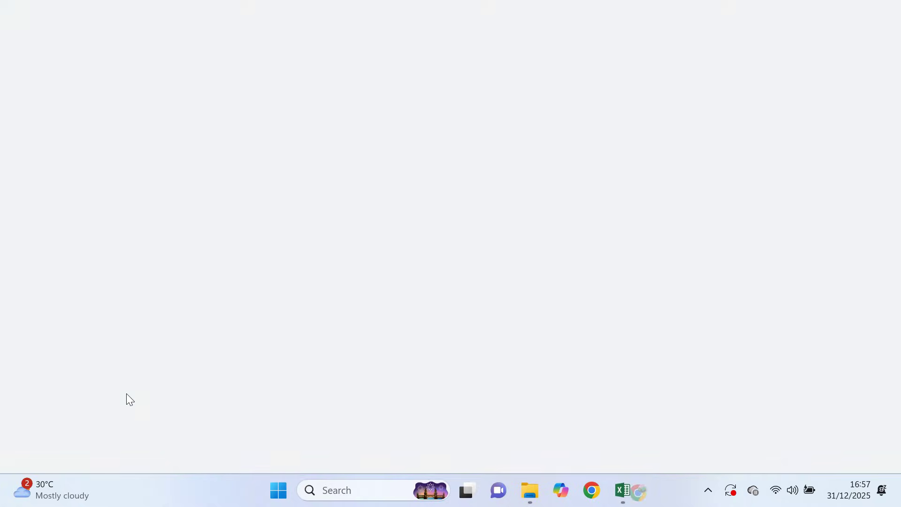
scroll(584, 282, "down", 2)
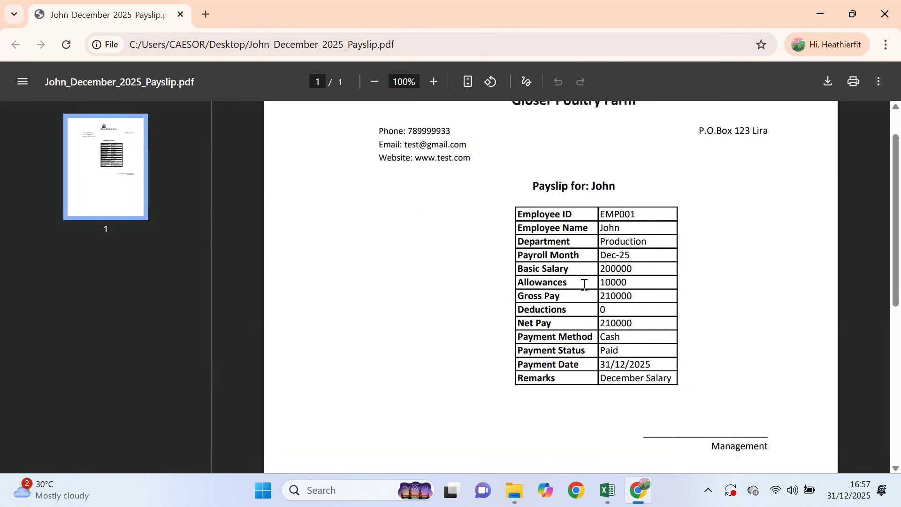
scroll(626, 232, "up", 2)
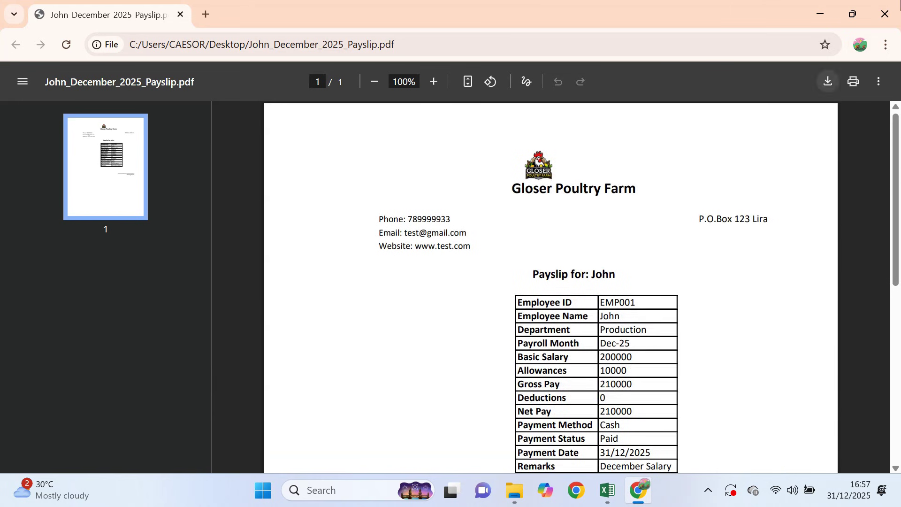
left_click(886, 14)
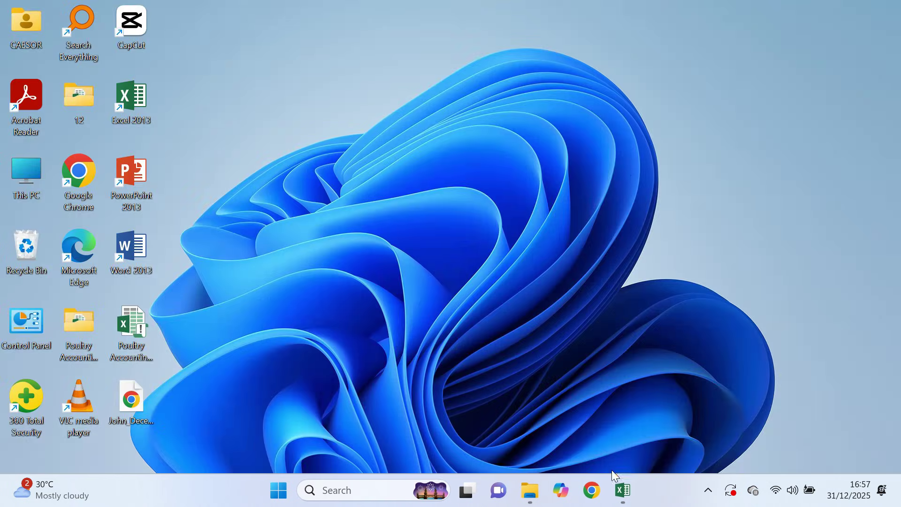
left_click(623, 490)
left_click(62, 79)
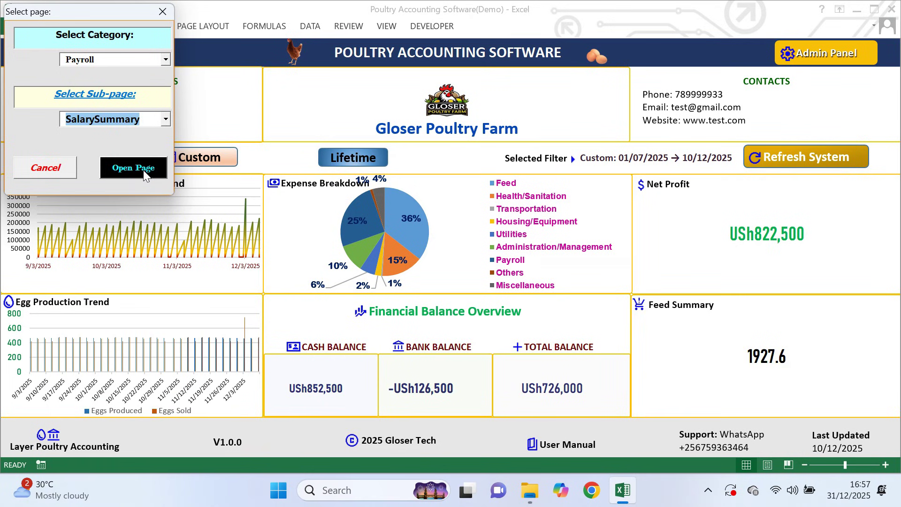
- Open the SalarySummary sheet and refresh its table
left_click(136, 168)
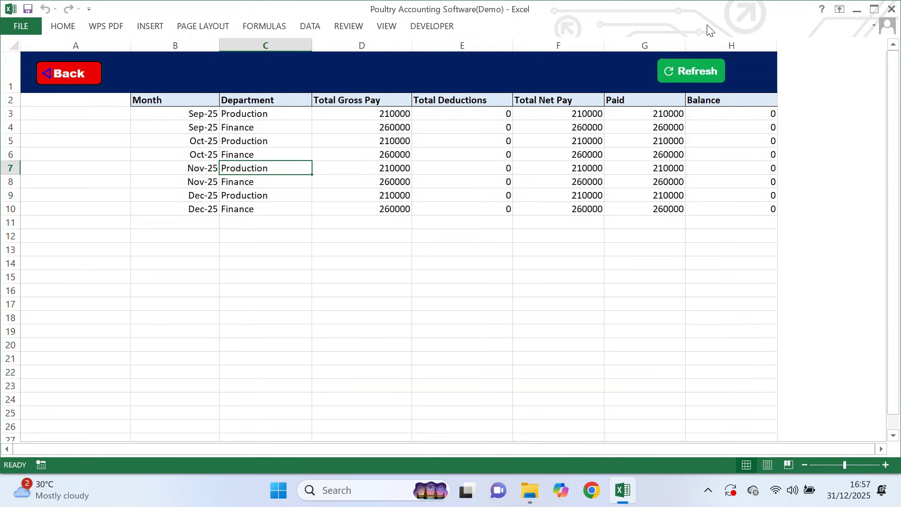
left_click(698, 74)
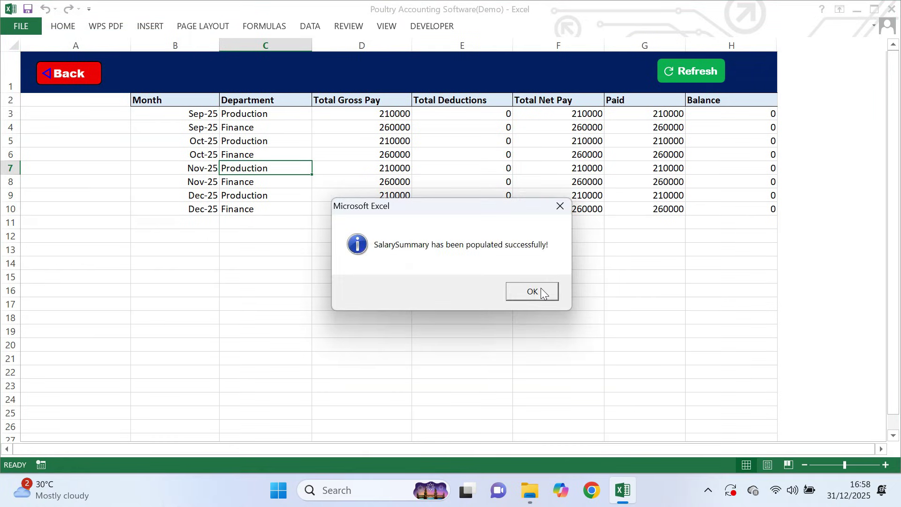
left_click(542, 291)
scroll(482, 153, "down", 3)
scroll(375, 126, "up", 3)
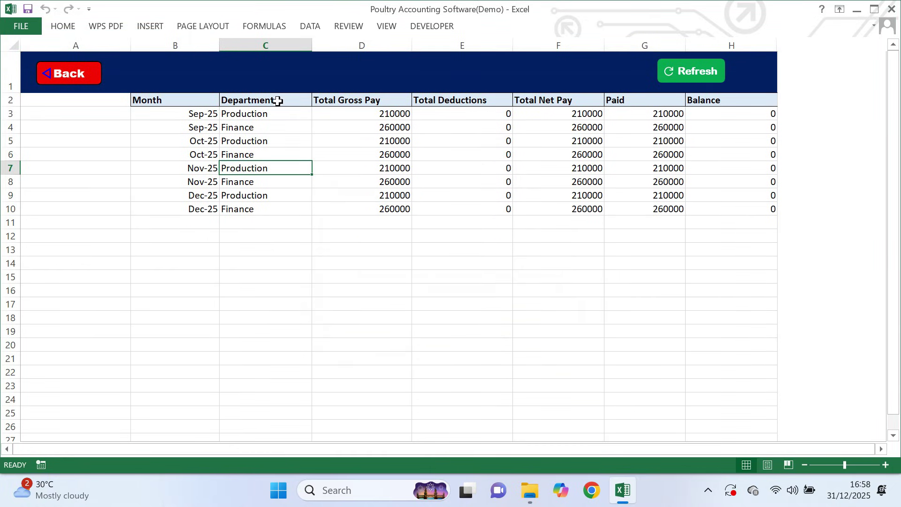
- Review the Sep-25, Oct-25 and Nov-25 Production and Finance pay figures
left_click(260, 113)
left_click(345, 114)
left_click(465, 113)
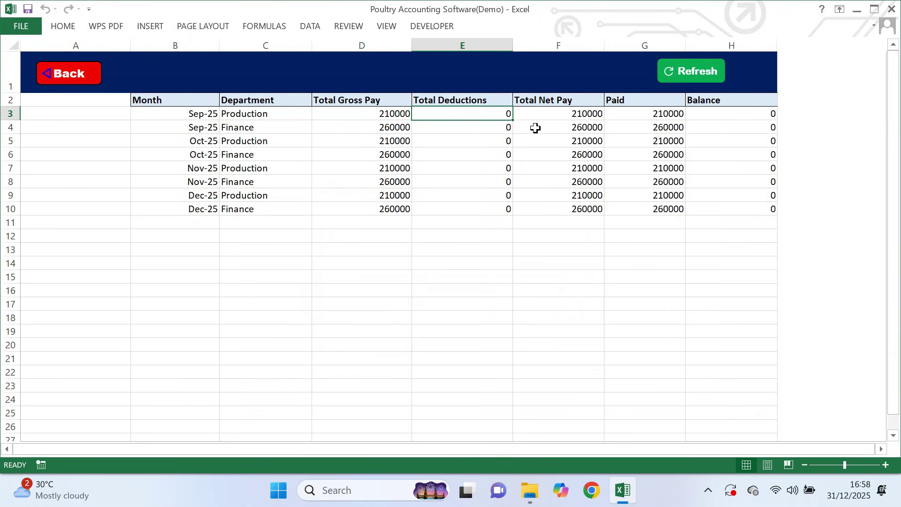
left_click(537, 127)
left_click(454, 173)
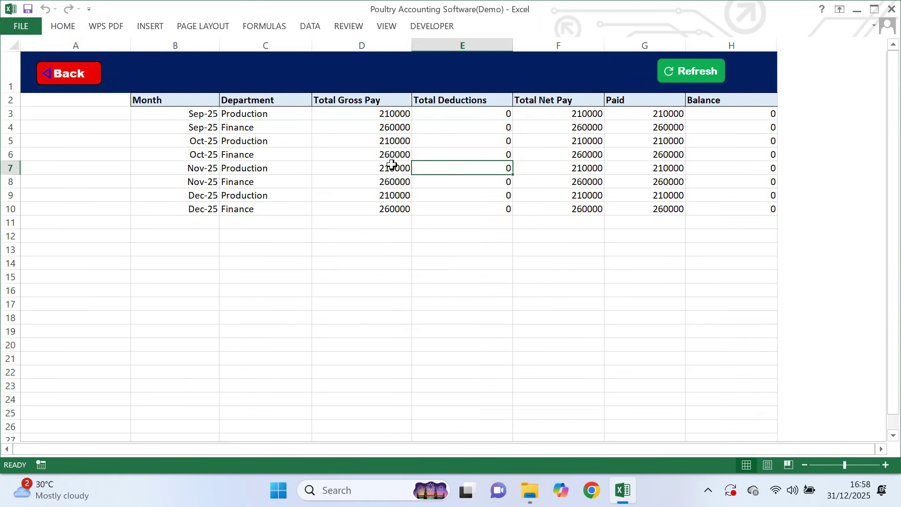
left_click(342, 165)
left_click(291, 139)
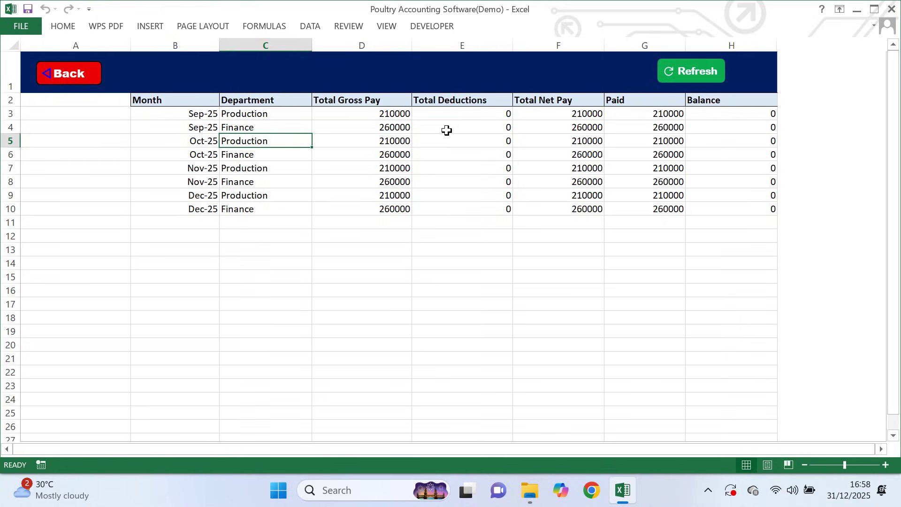
- Return to the dashboard and pick the Accounts category in the page picker
left_click(77, 77)
left_click(102, 60)
left_click(102, 60)
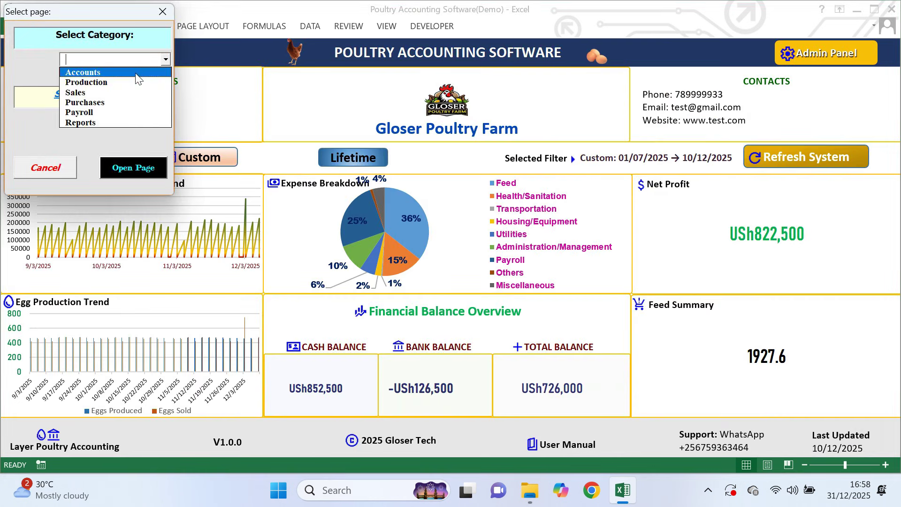
left_click(89, 70)
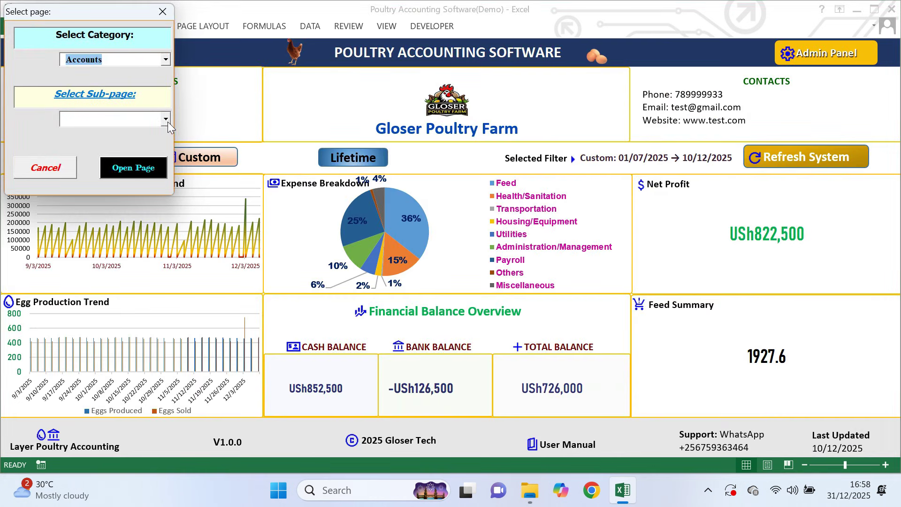
- Open the Cash & Bank Funds sheet via the BankCash sub-page and scroll to its end
left_click(168, 122)
left_click(128, 131)
left_click(144, 168)
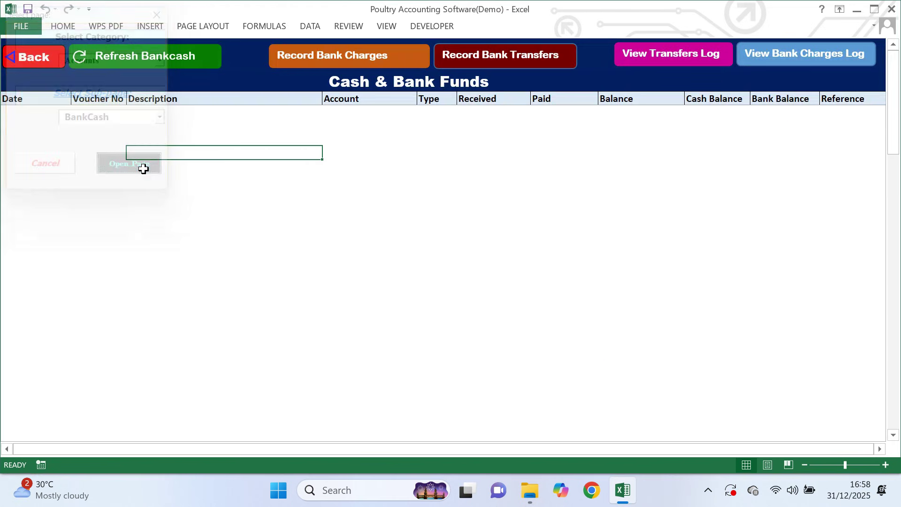
scroll(235, 178, "down", 8)
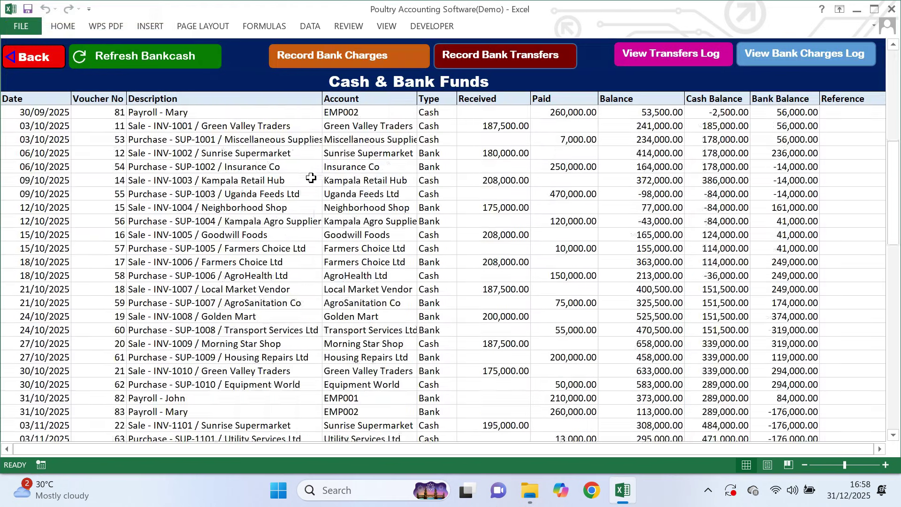
scroll(311, 178, "down", 20)
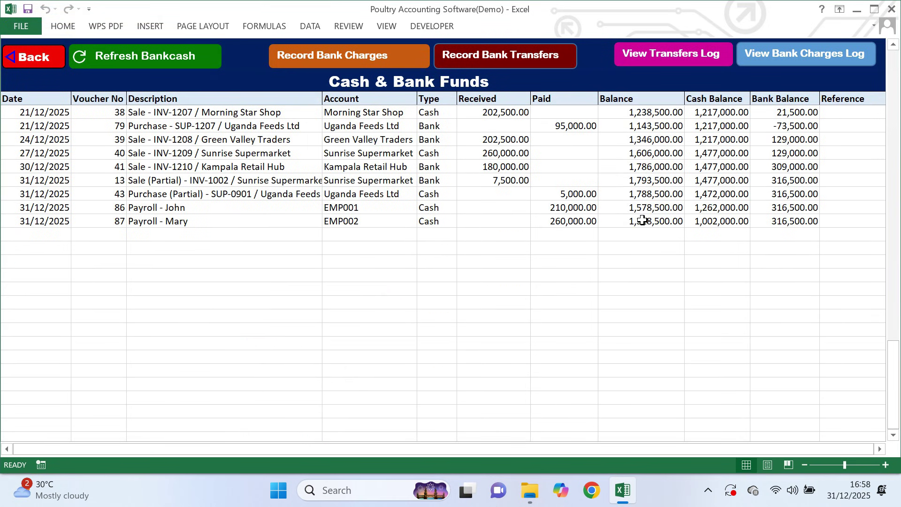
- Check the last row's running, cash and bank balances, then run Refresh Bankcash
left_click(643, 221)
left_click(733, 223)
left_click(785, 220)
left_click(135, 59)
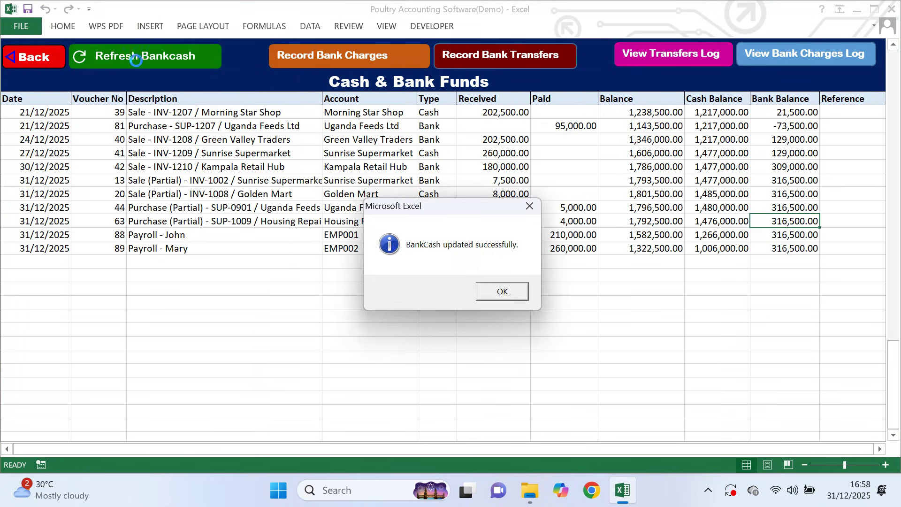
left_click(498, 291)
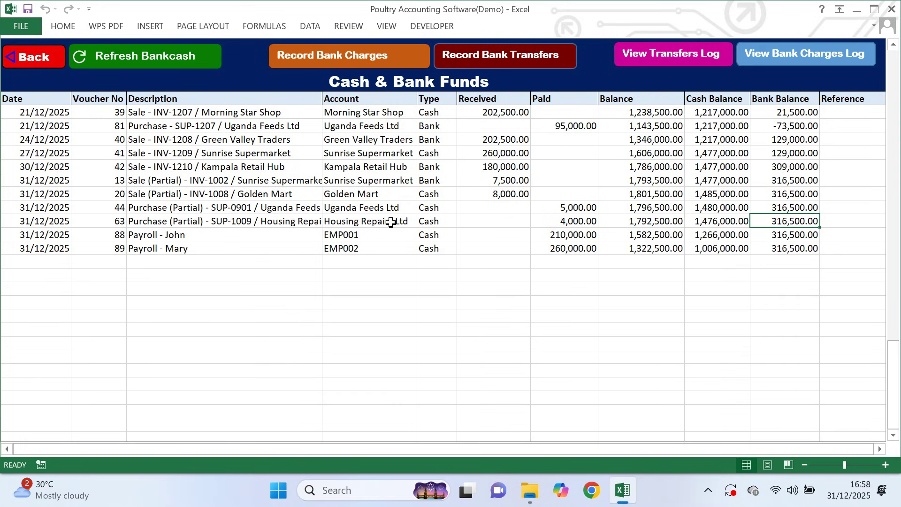
- Record a 100,000 cash-to-bank transfer
left_click(465, 64)
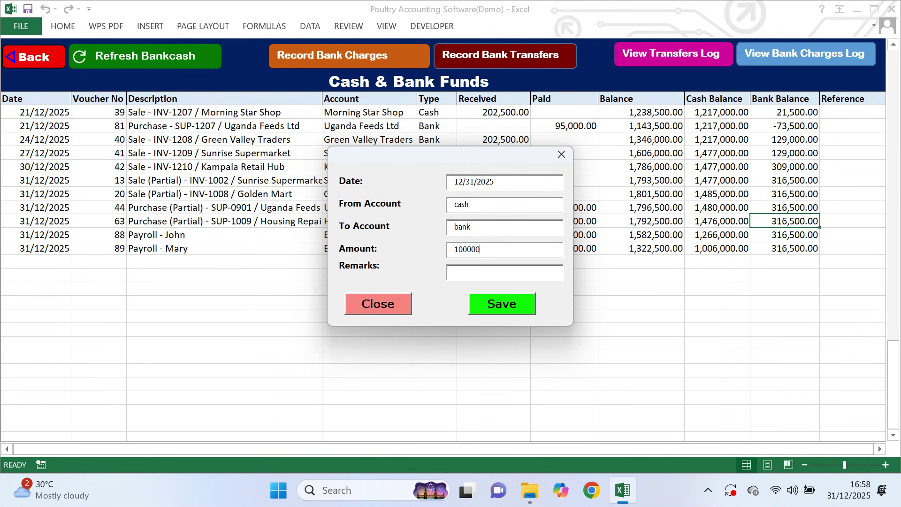
left_click(511, 310)
left_click(512, 292)
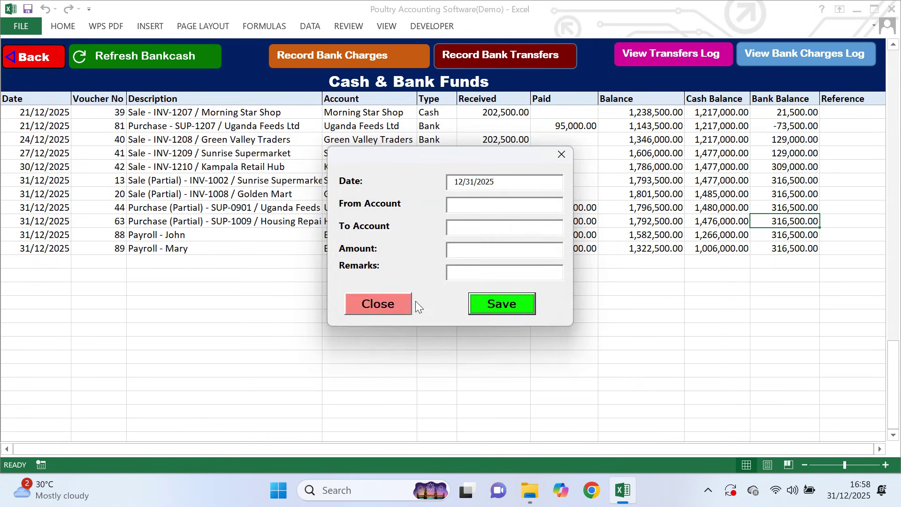
left_click(392, 302)
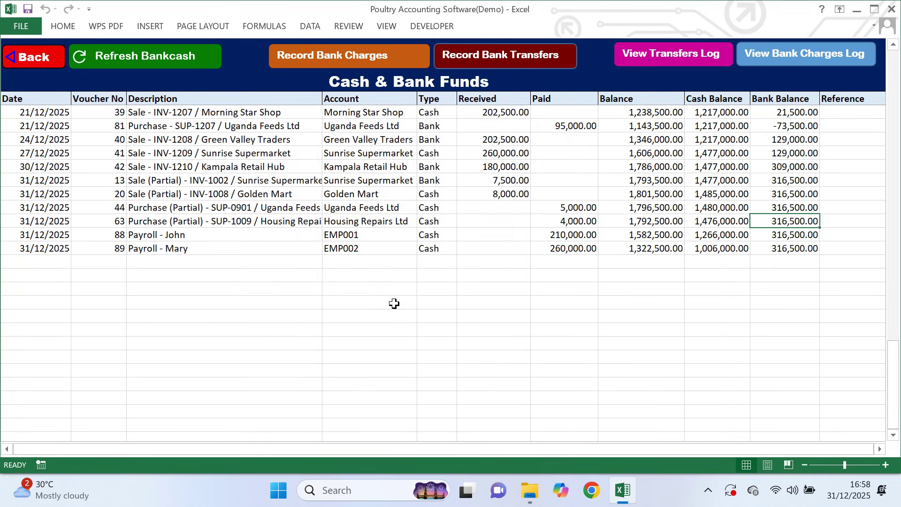
- Record a 2,500 stanbic Transfer Fee bank charge
left_click(390, 55)
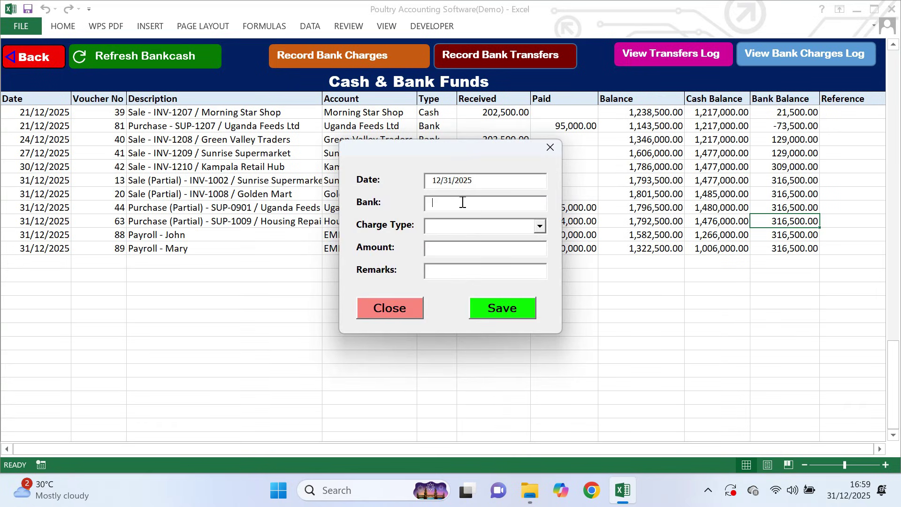
left_click(540, 226)
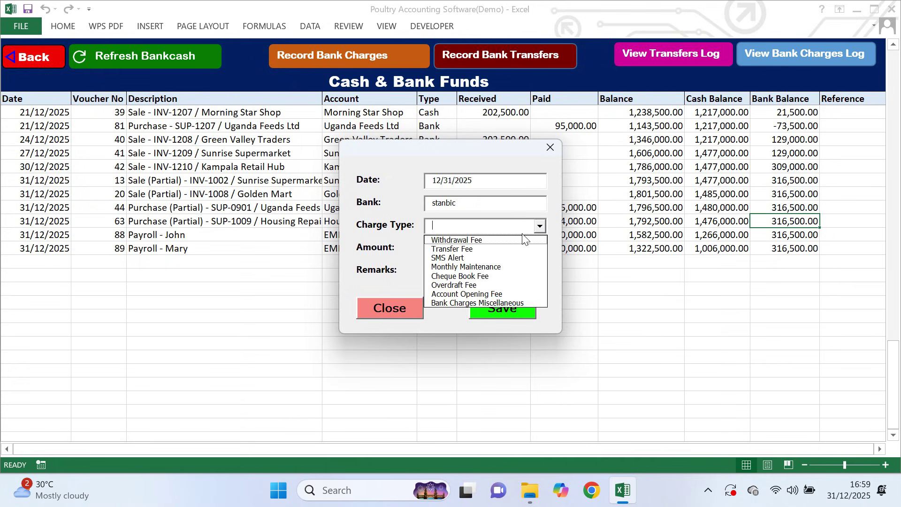
left_click(487, 246)
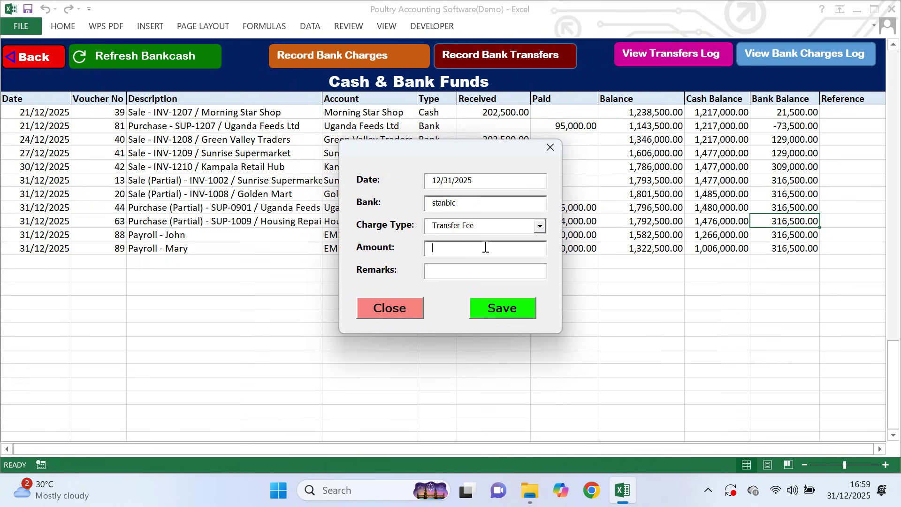
left_click(497, 308)
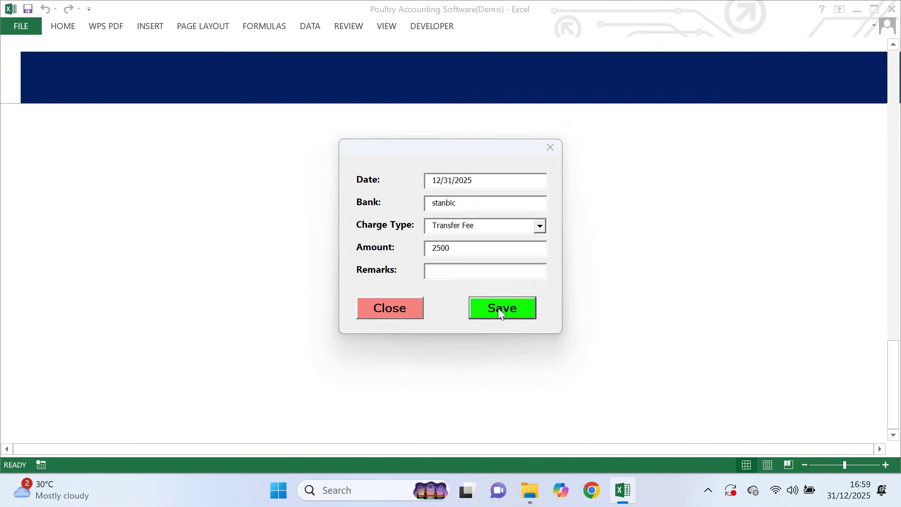
left_click(498, 295)
left_click(406, 303)
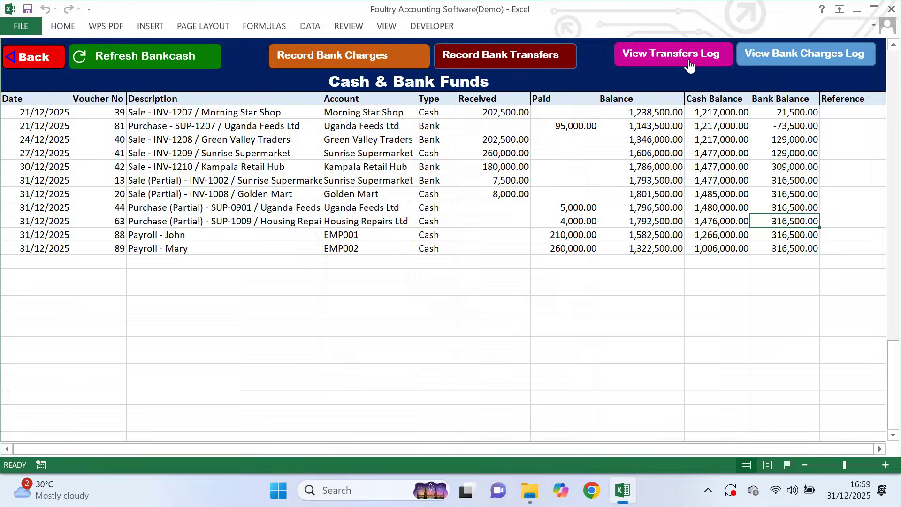
- View the Transfers Log and the Bank Charges Log, returning after each
left_click(690, 61)
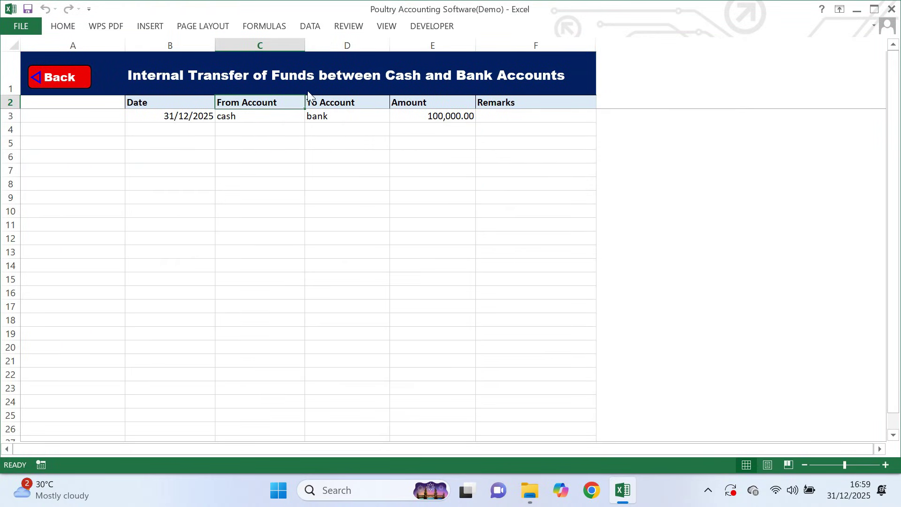
left_click(70, 84)
left_click(798, 62)
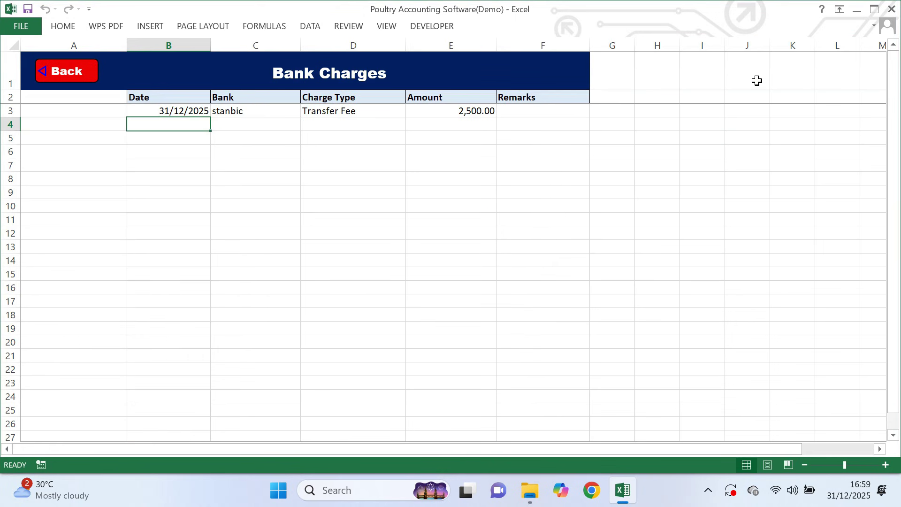
left_click(66, 72)
- Open the Accounts Receivable sheet through Accounts > AR
left_click(47, 59)
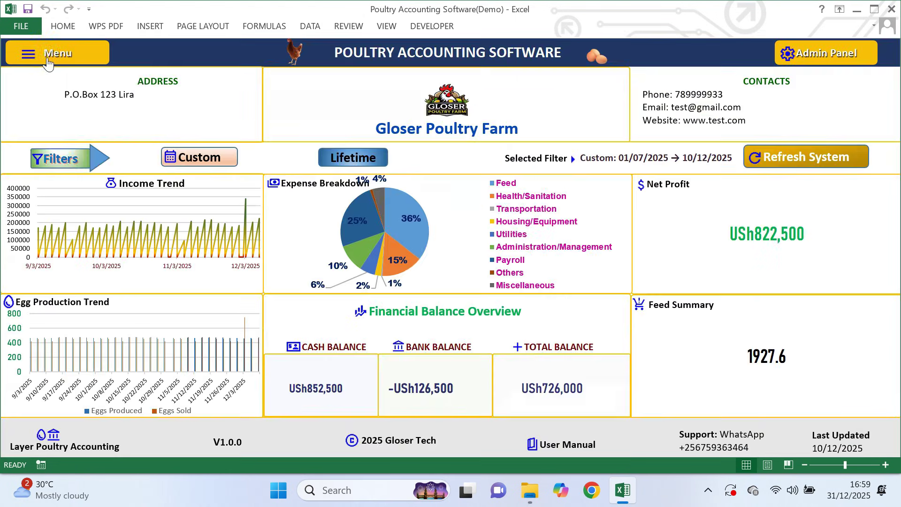
left_click(48, 60)
left_click(162, 60)
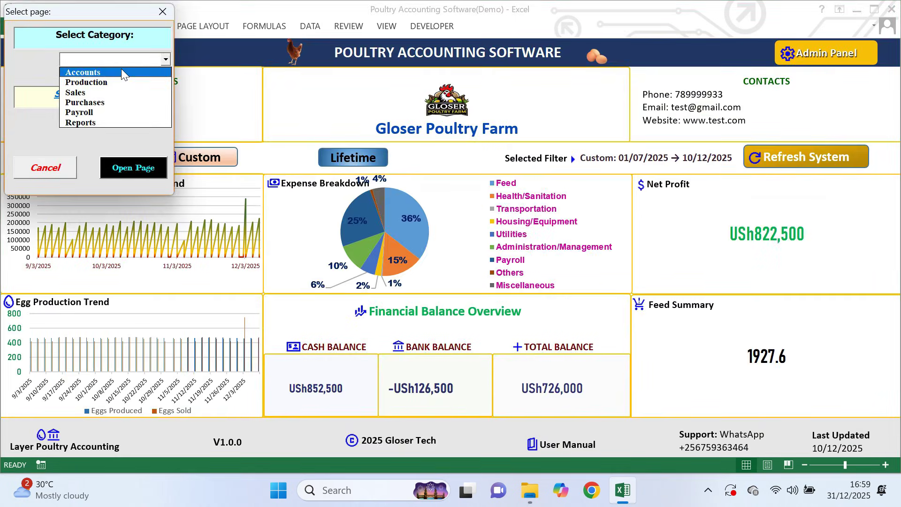
left_click(121, 69)
left_click(166, 119)
left_click(70, 145)
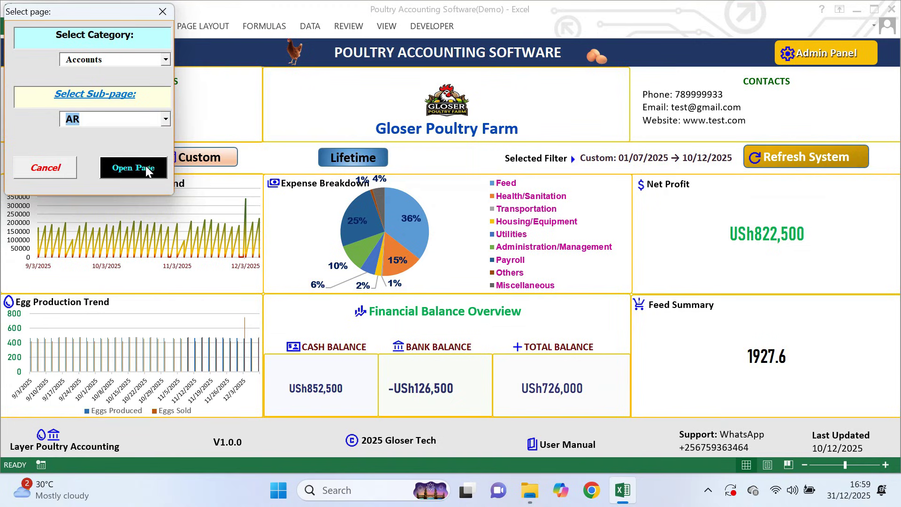
left_click(150, 168)
- Refresh receivables and export a customer statement for Kampala Retail Hub
left_click(172, 70)
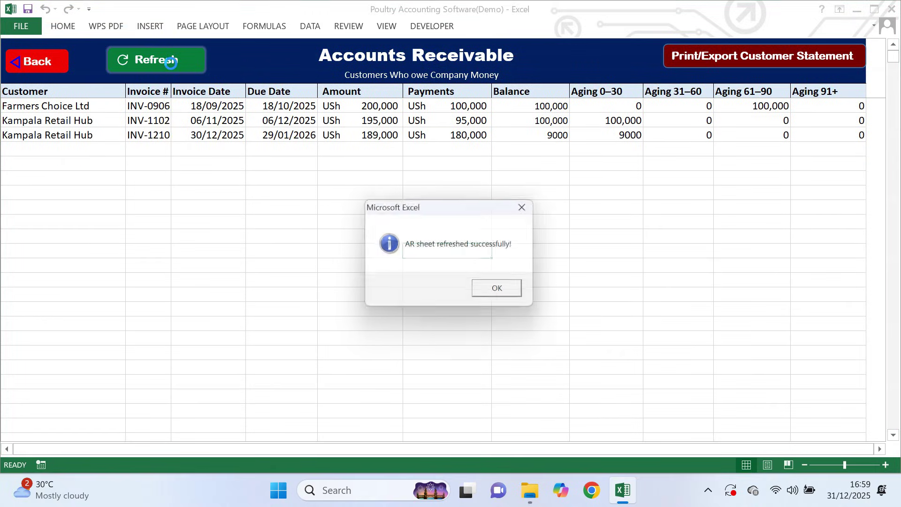
left_click(502, 292)
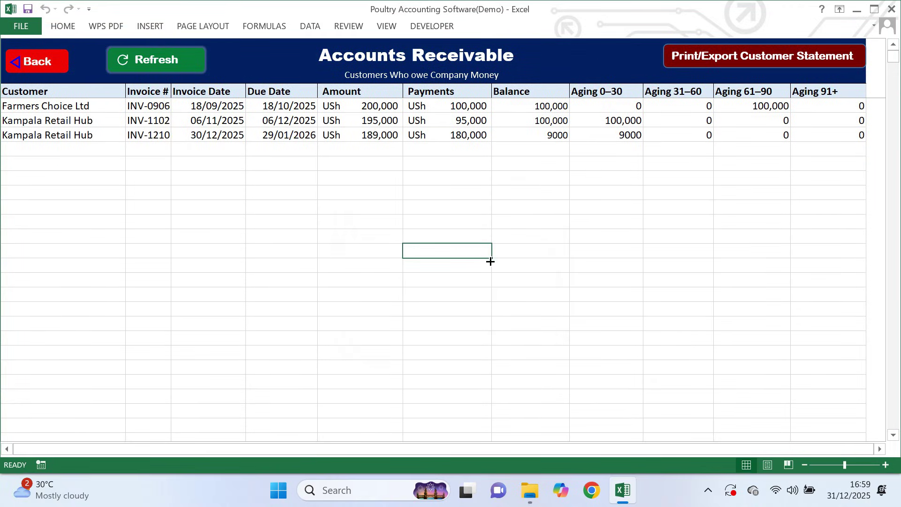
left_click(713, 57)
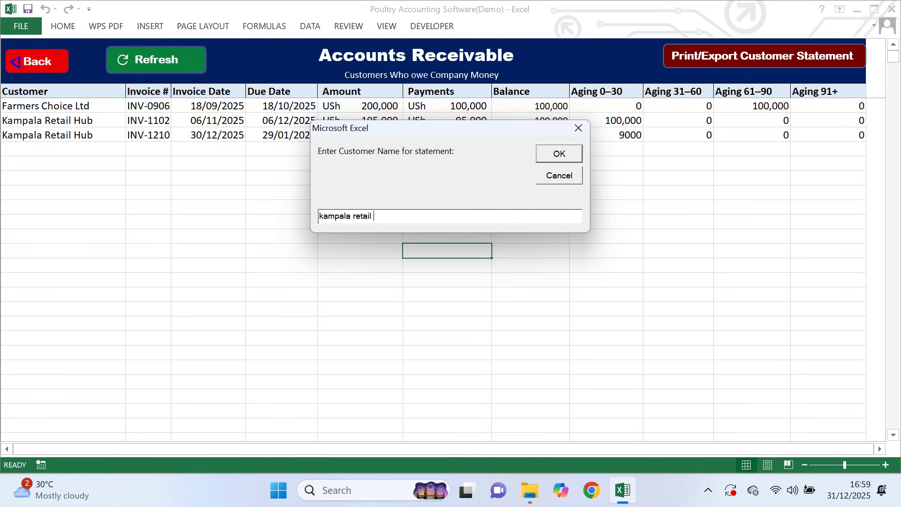
key("Return")
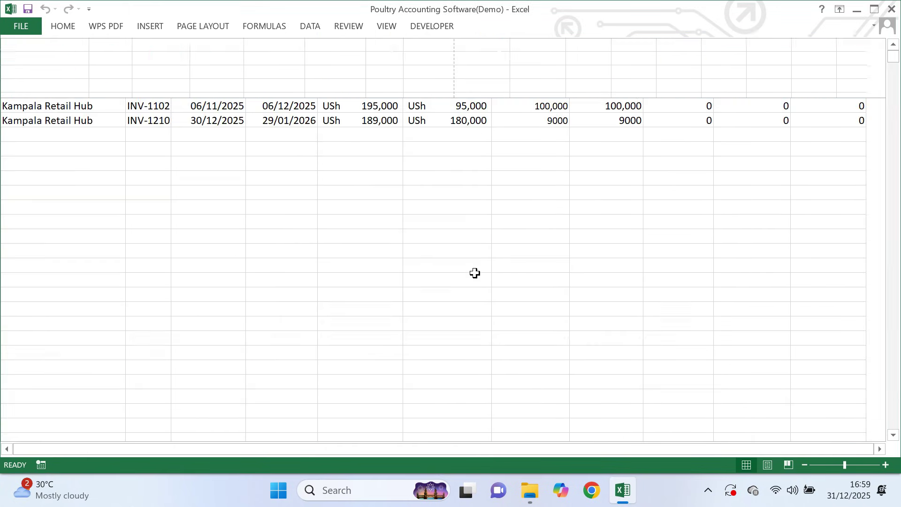
- Open and refresh the Accounts Payable sheet, then go back to the dashboard
left_click(60, 69)
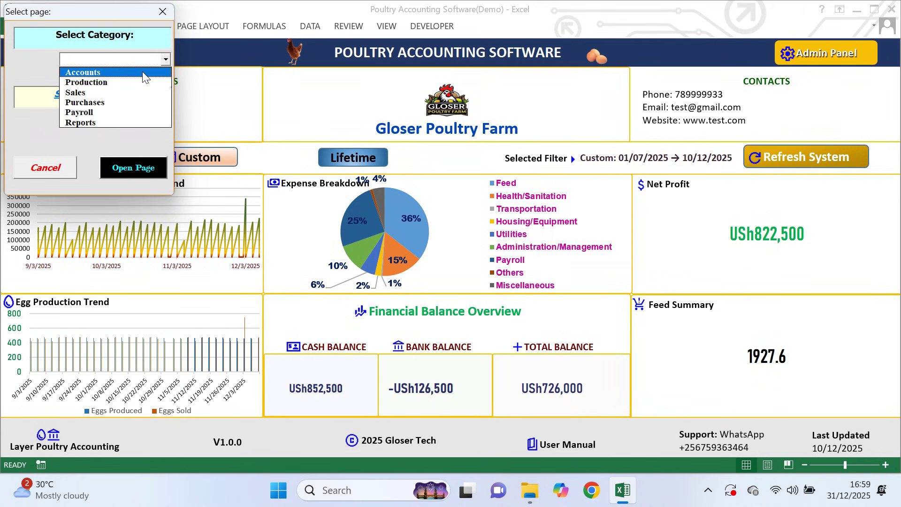
left_click(134, 73)
left_click(122, 158)
left_click(143, 167)
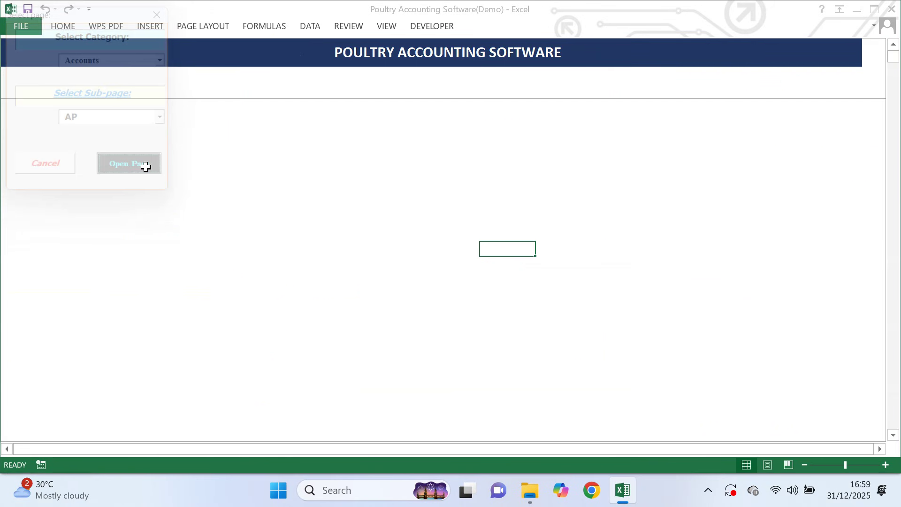
left_click(203, 75)
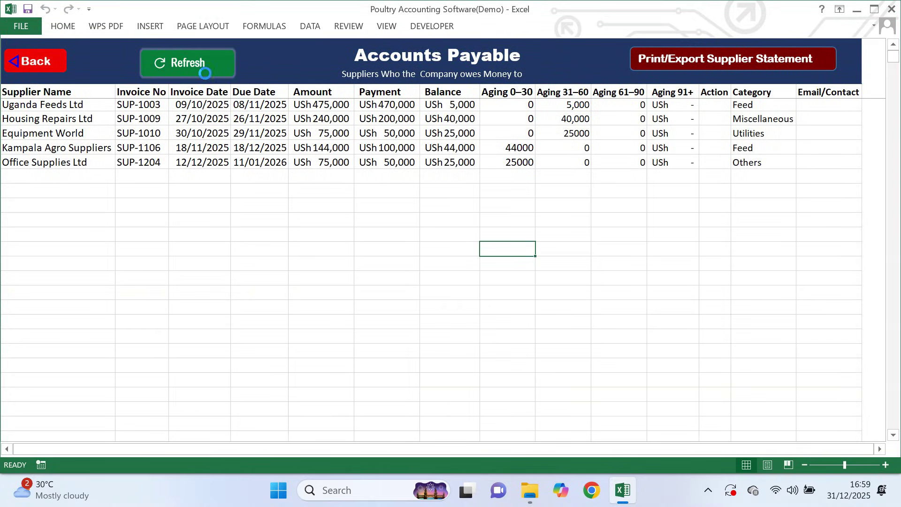
left_click(490, 296)
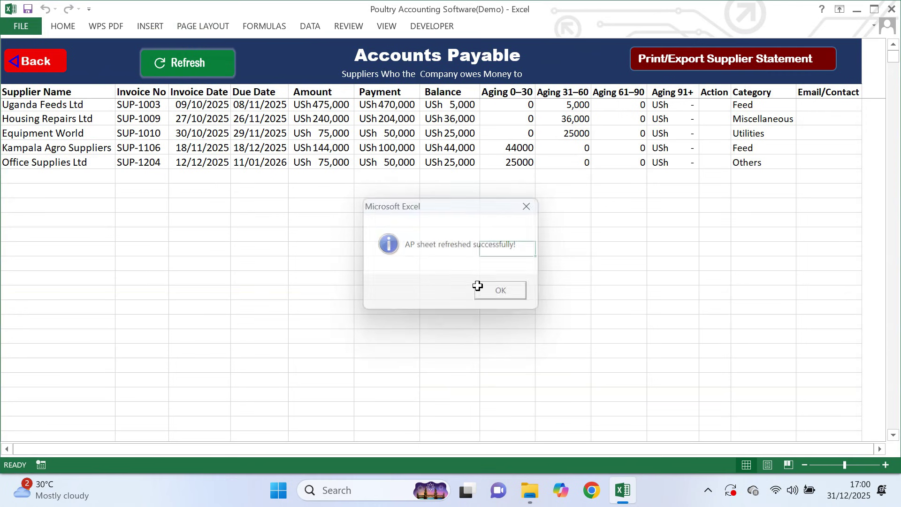
left_click(41, 65)
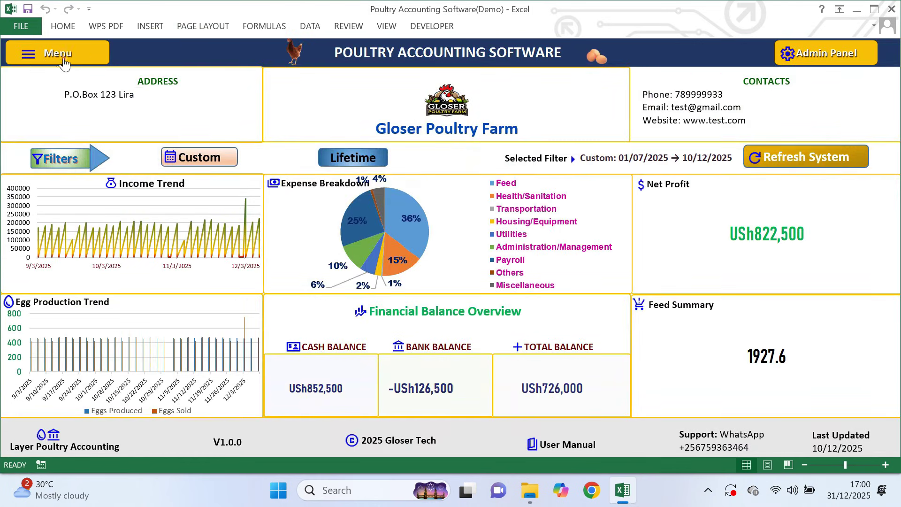
- Open the Charts of Account sheet through Accounts > ChartOfAccounts
left_click(71, 56)
left_click(166, 61)
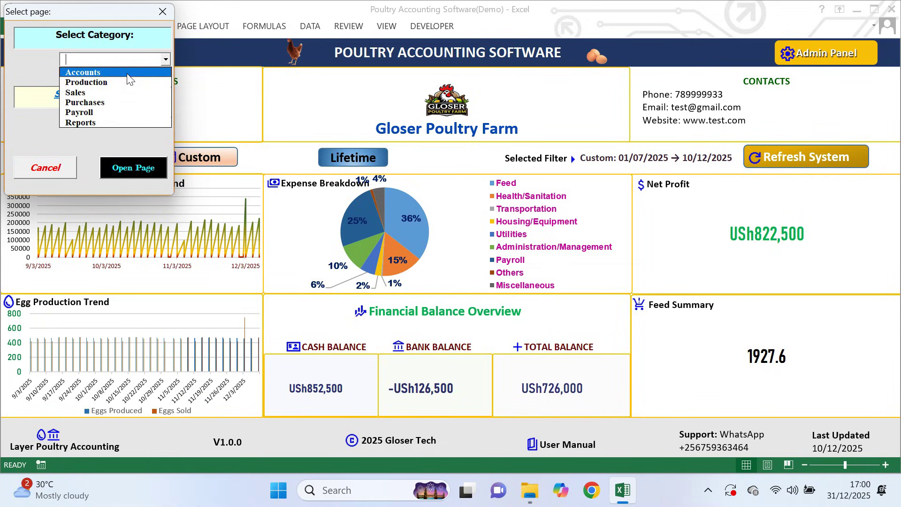
left_click(128, 79)
left_click(167, 121)
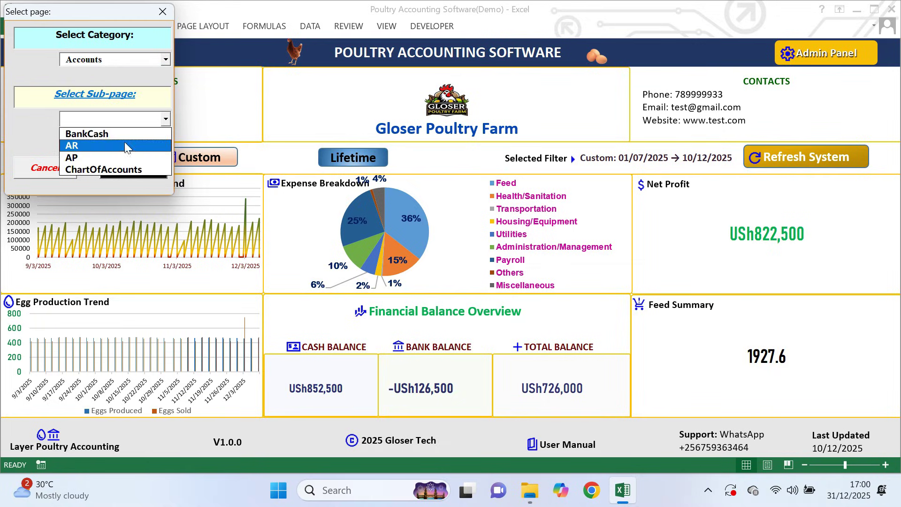
left_click(116, 170)
left_click(133, 169)
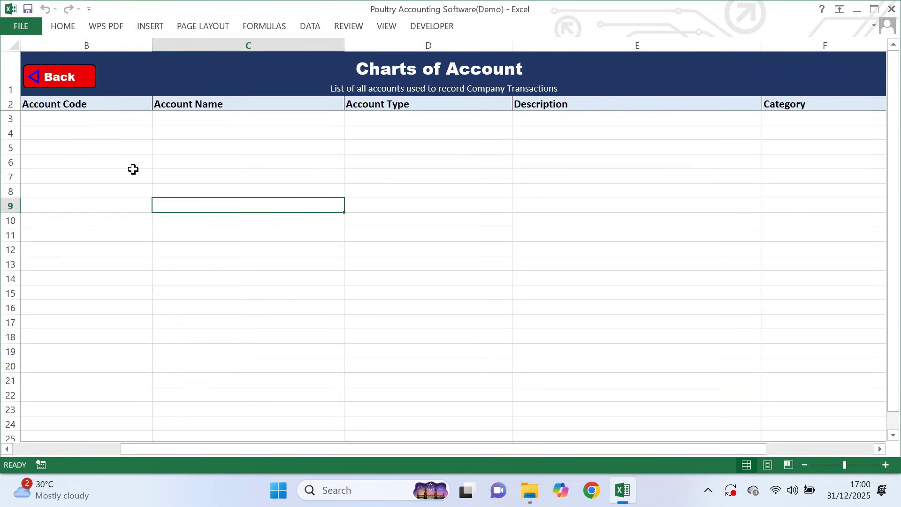
- Scroll the empty sheet, go Back to the dashboard, and reopen page selection
scroll(282, 118, "down", 3)
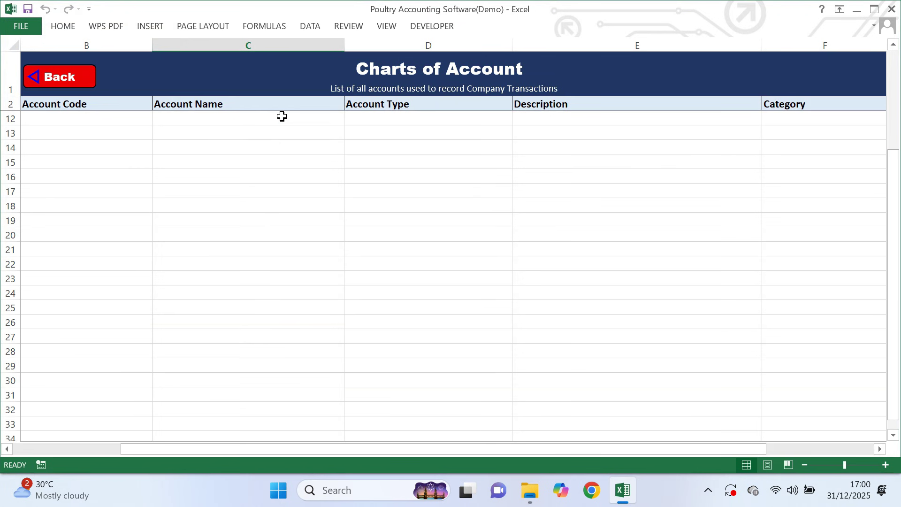
scroll(282, 115, "up", 3)
left_click(63, 81)
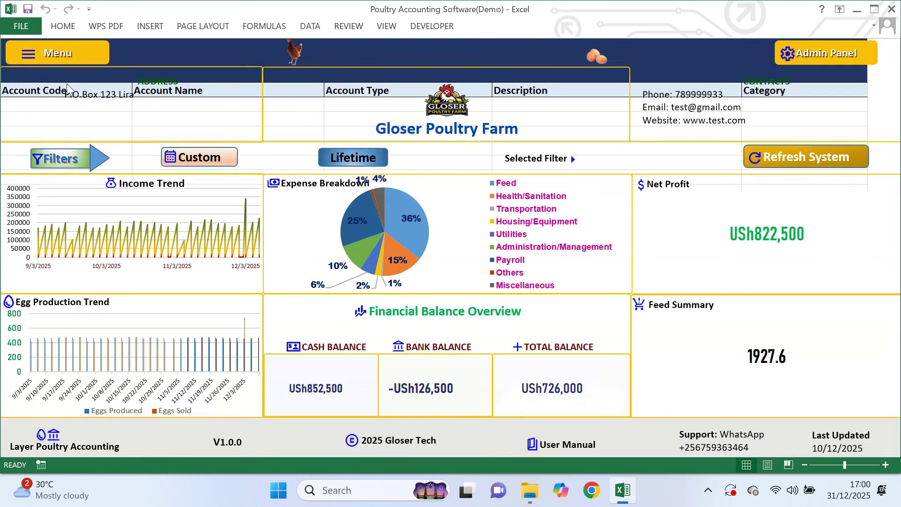
left_click(80, 58)
left_click(163, 60)
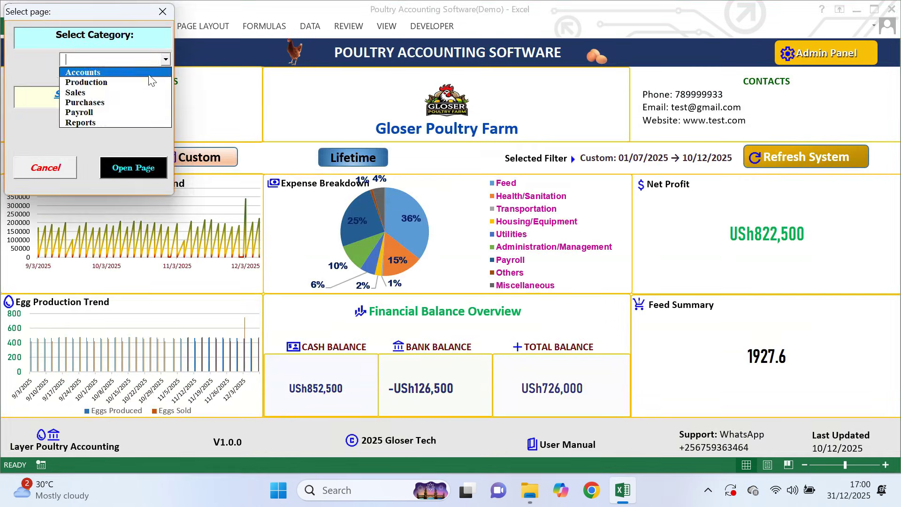
left_click(92, 121)
left_click(167, 119)
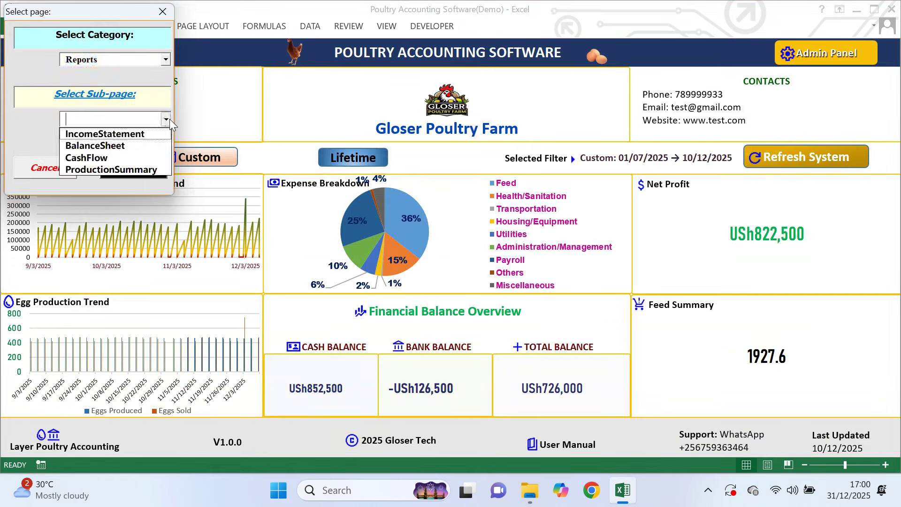
left_click(120, 134)
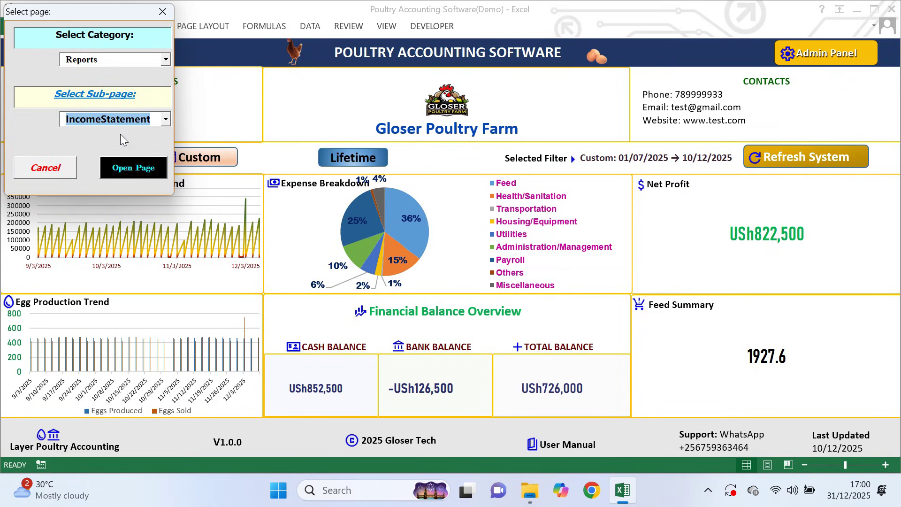
left_click(126, 168)
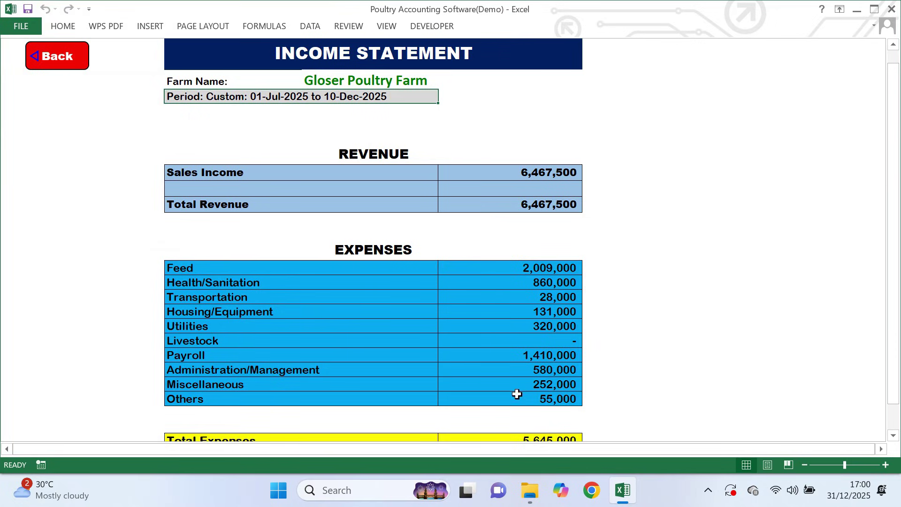
scroll(521, 397, "down", 3)
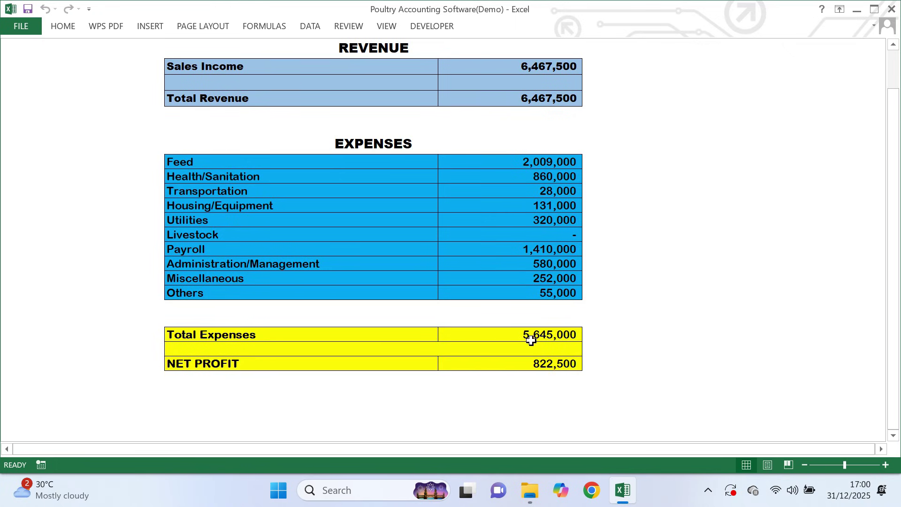
scroll(531, 340, "up", 3)
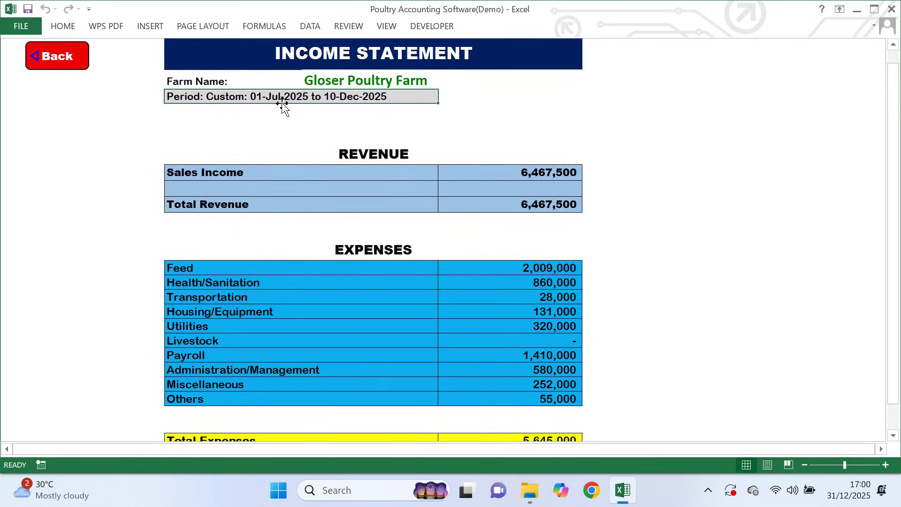
scroll(382, 127, "down", 1)
scroll(382, 127, "up", 1)
left_click(71, 60)
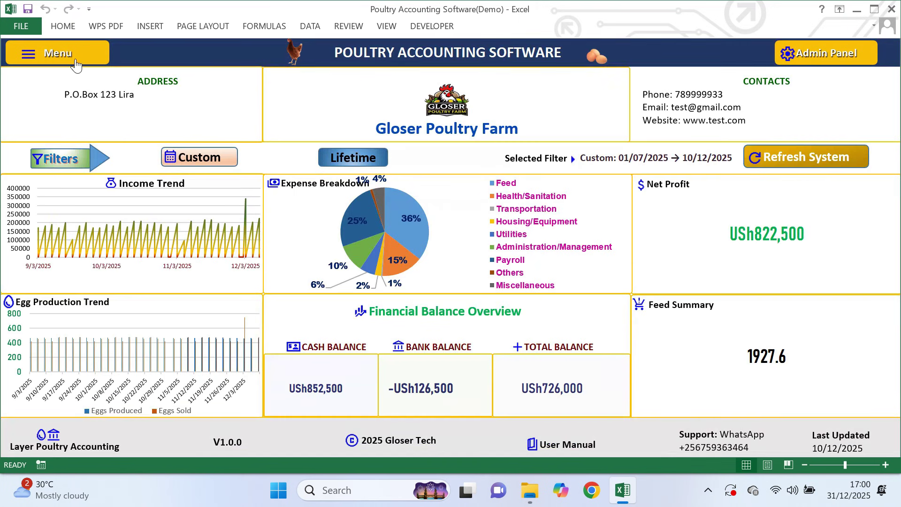
left_click(83, 54)
left_click(167, 60)
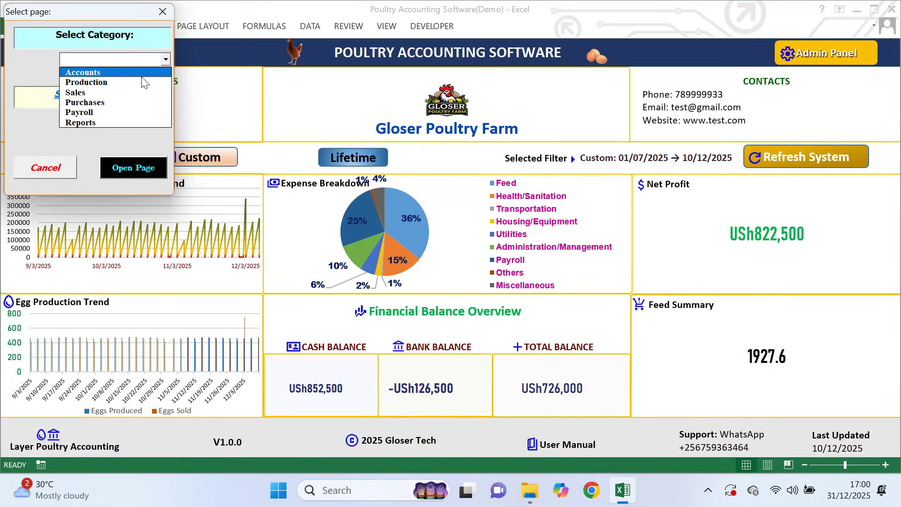
left_click(141, 123)
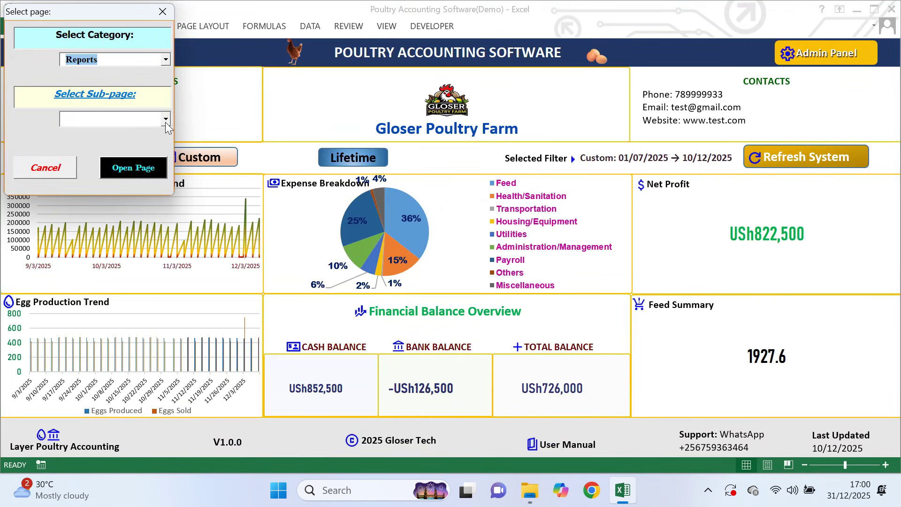
left_click(165, 120)
left_click(139, 145)
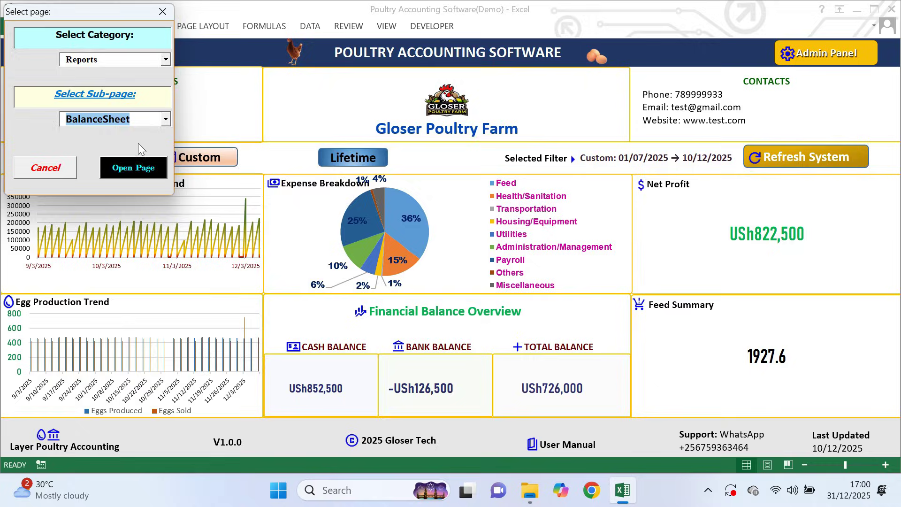
left_click(147, 170)
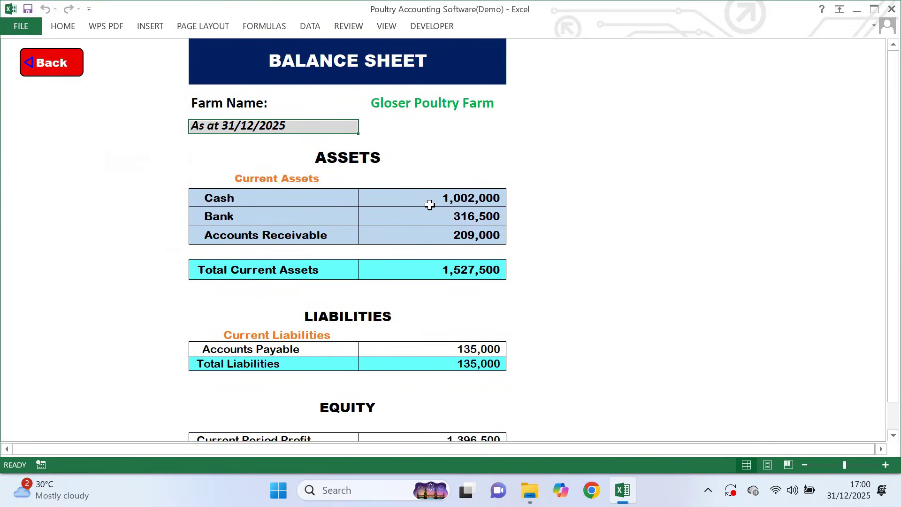
left_click(450, 198)
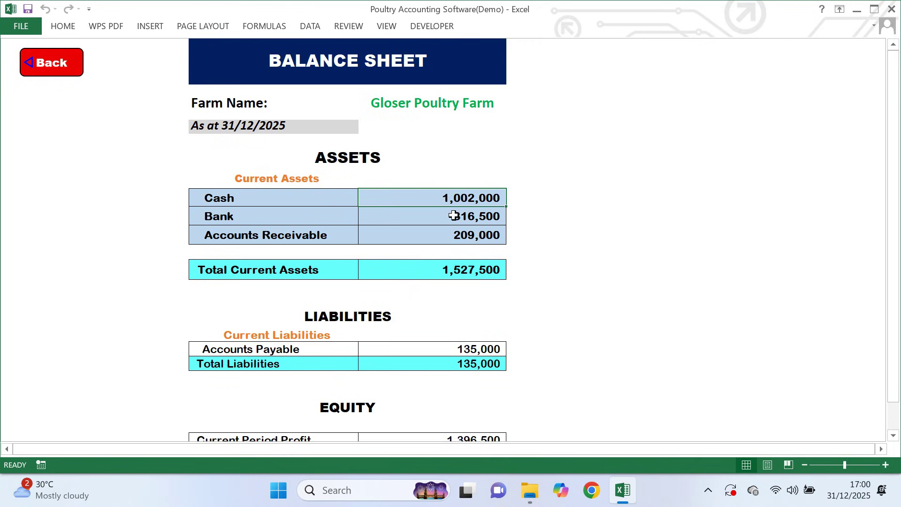
left_click(458, 214)
left_click(452, 237)
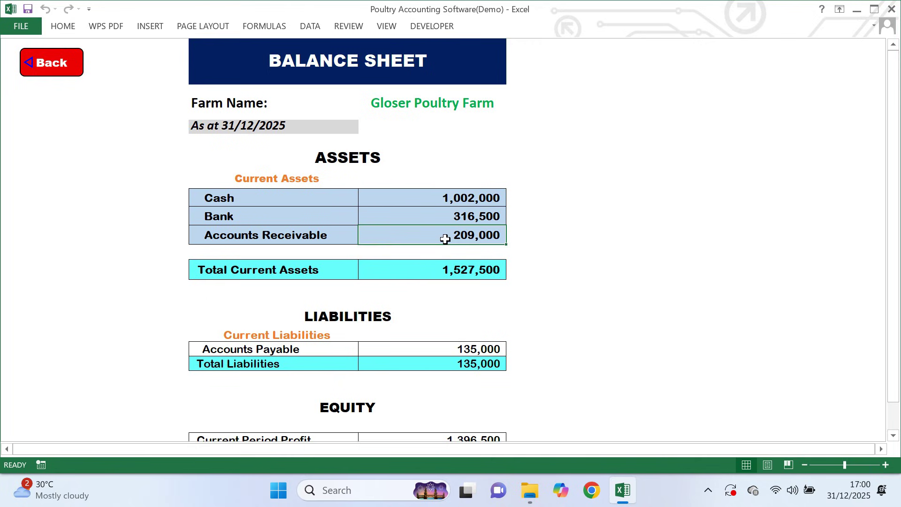
left_click(445, 274)
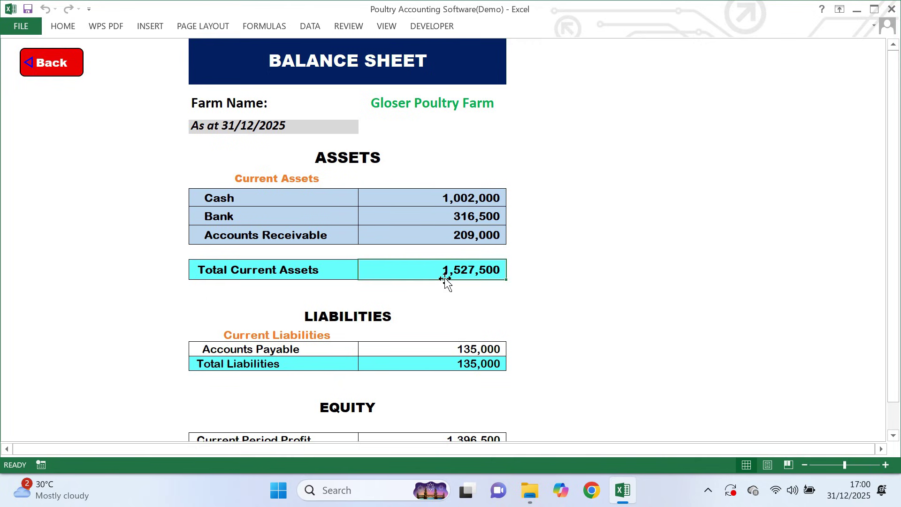
scroll(448, 287, "down", 2)
left_click(452, 268)
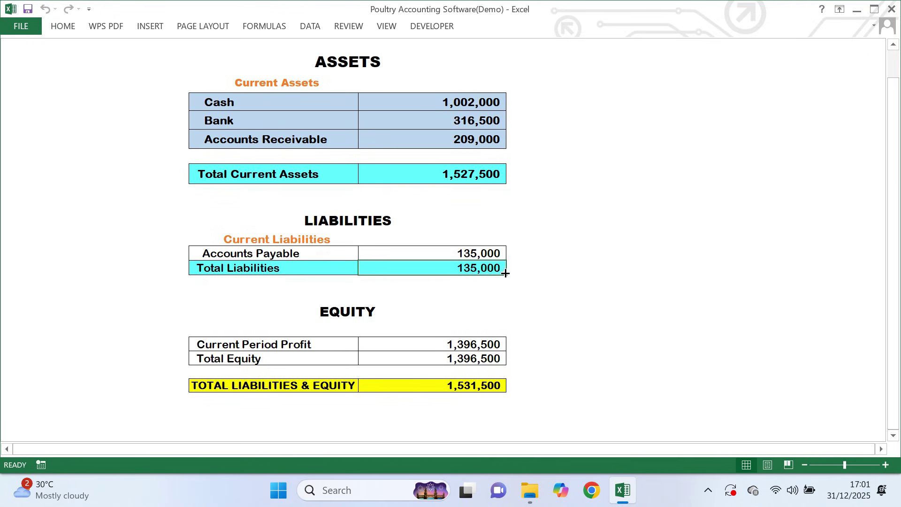
scroll(495, 275, "down", 1)
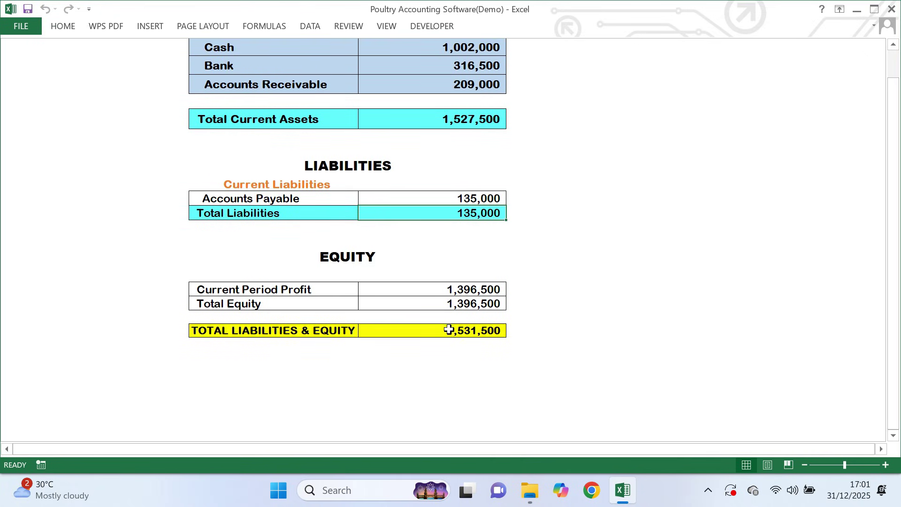
left_click(469, 312)
left_click(470, 293)
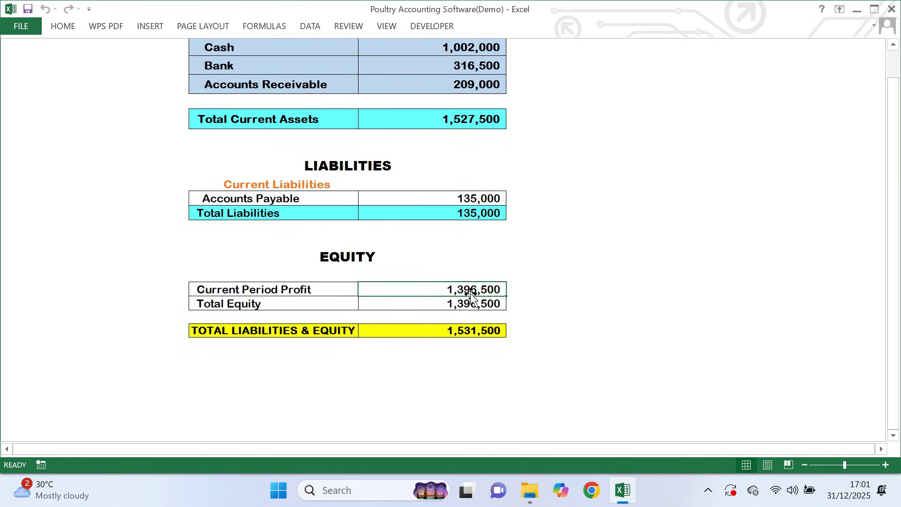
scroll(470, 296, "up", 3)
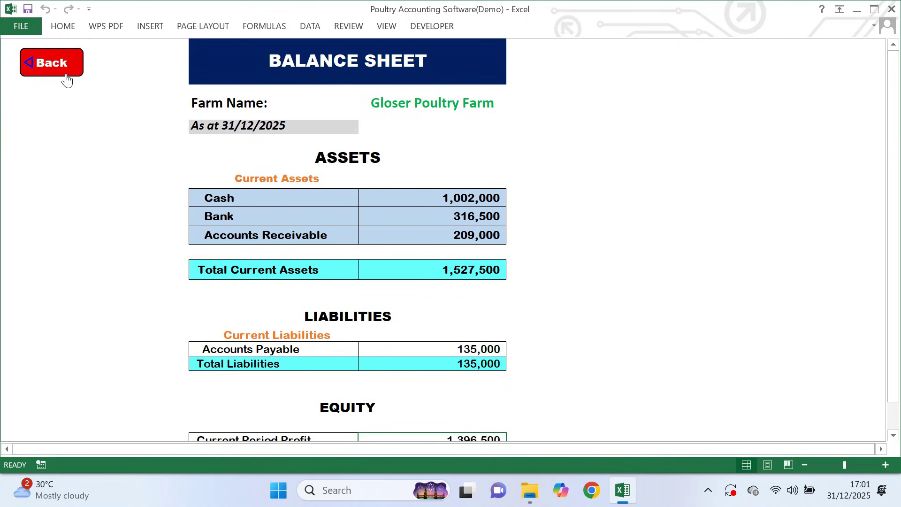
left_click(294, 125)
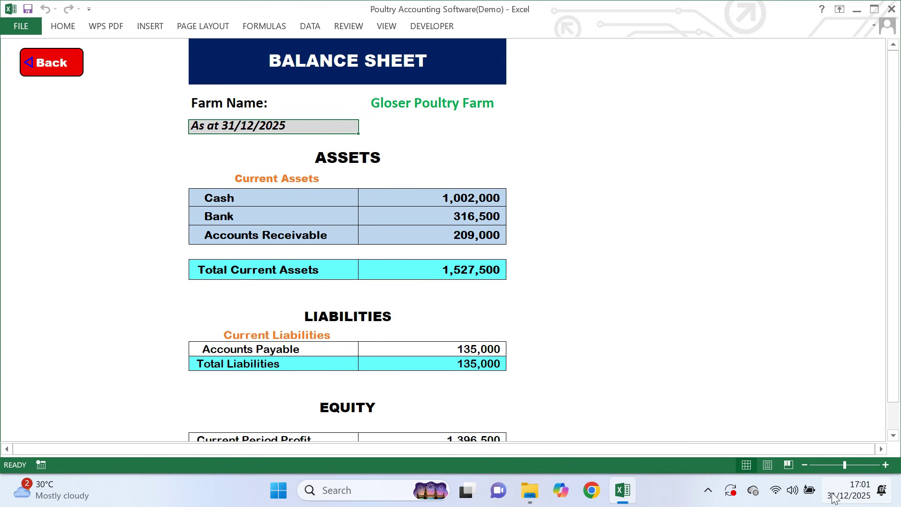
left_click(41, 71)
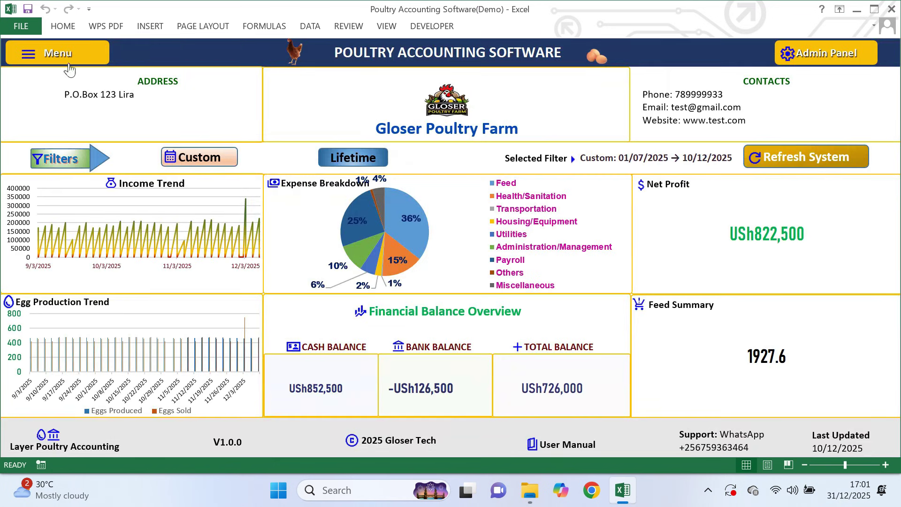
- Open the CashFlow report from the Reports category
left_click(68, 64)
left_click(166, 60)
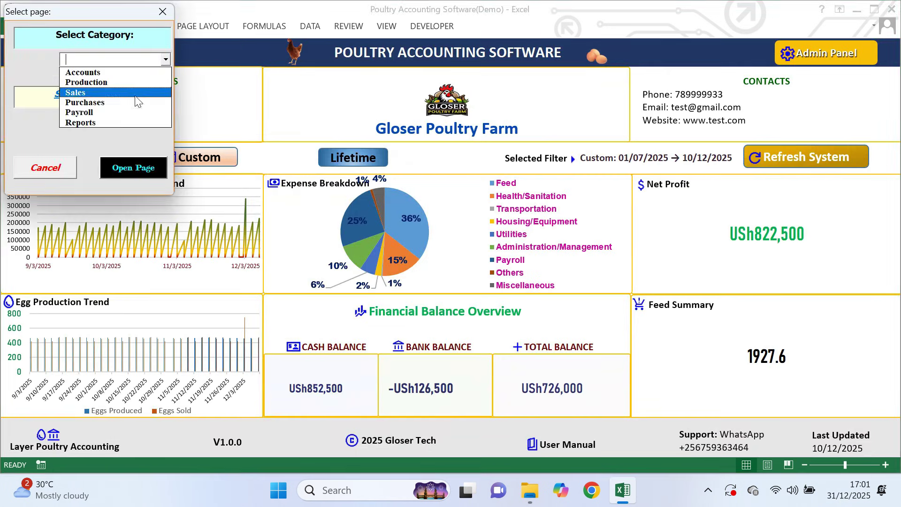
left_click(117, 123)
left_click(165, 119)
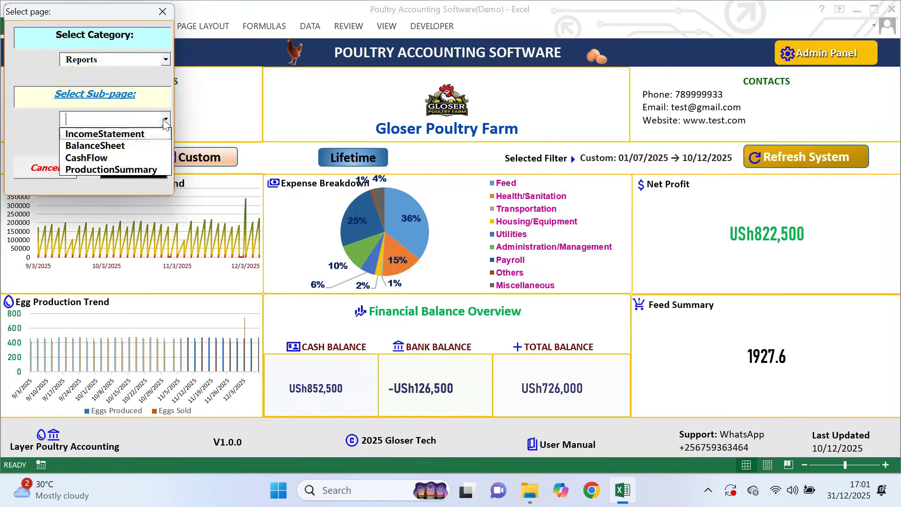
left_click(121, 159)
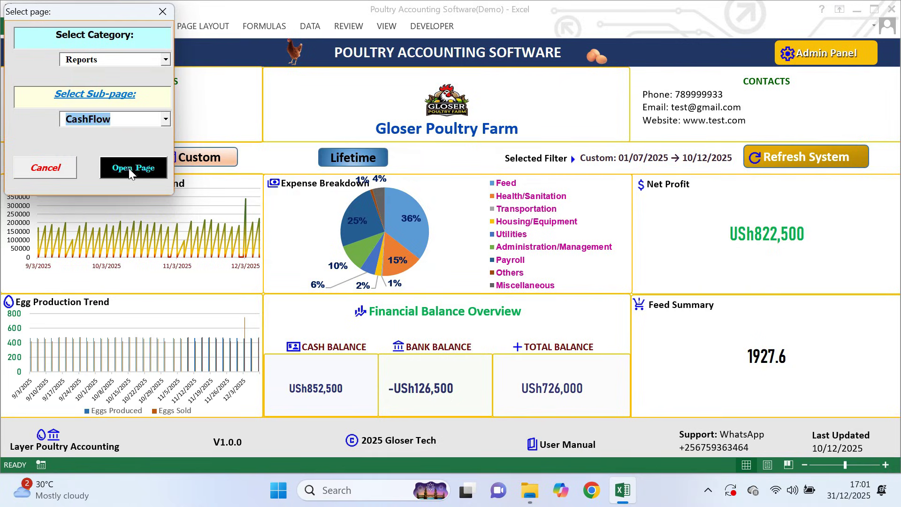
left_click(128, 168)
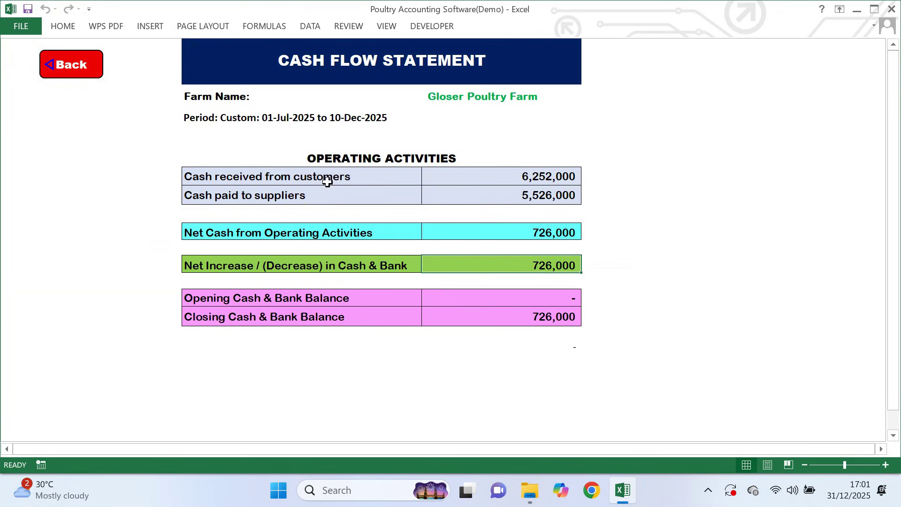
- Review the cash flow totals, including the 726,000 closing balance, then return to the page chooser
left_click(441, 176)
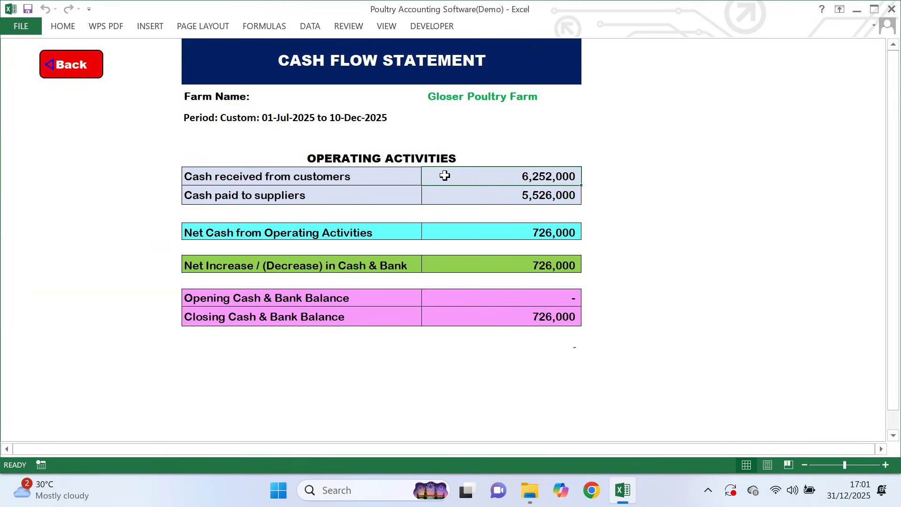
left_click(464, 198)
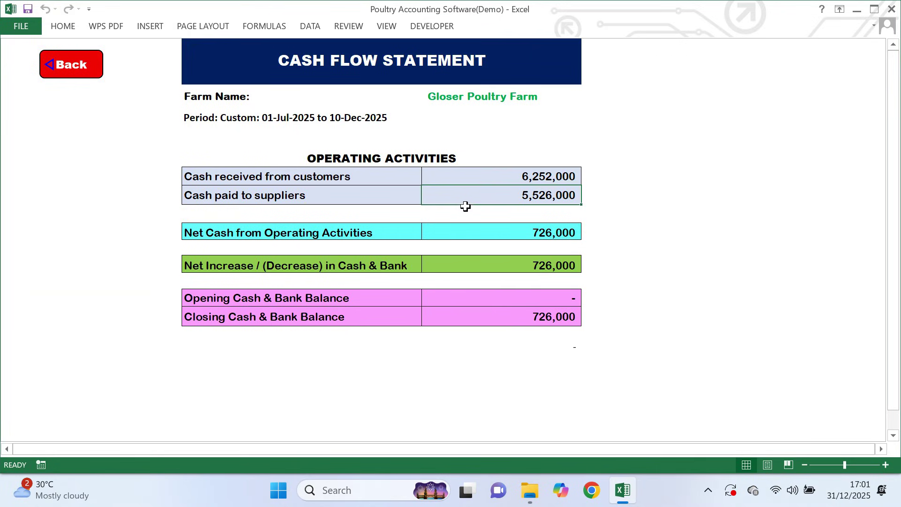
left_click(479, 235)
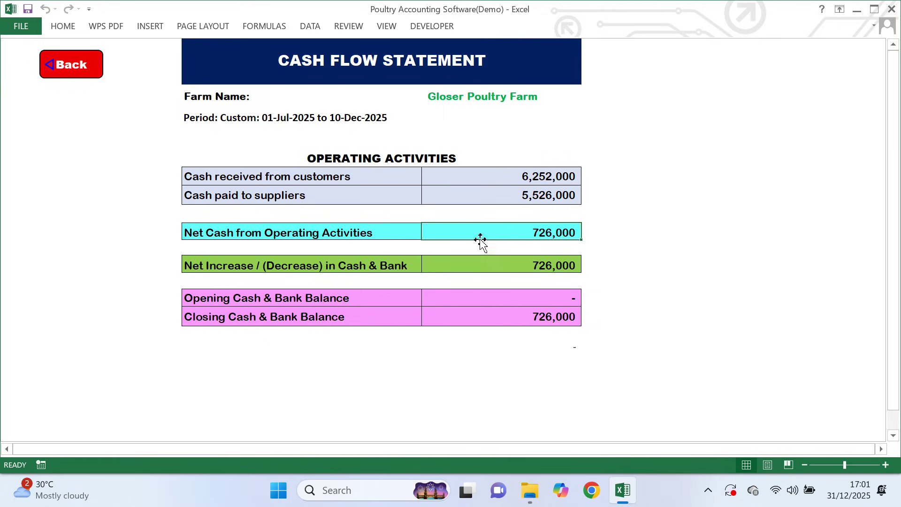
left_click(469, 266)
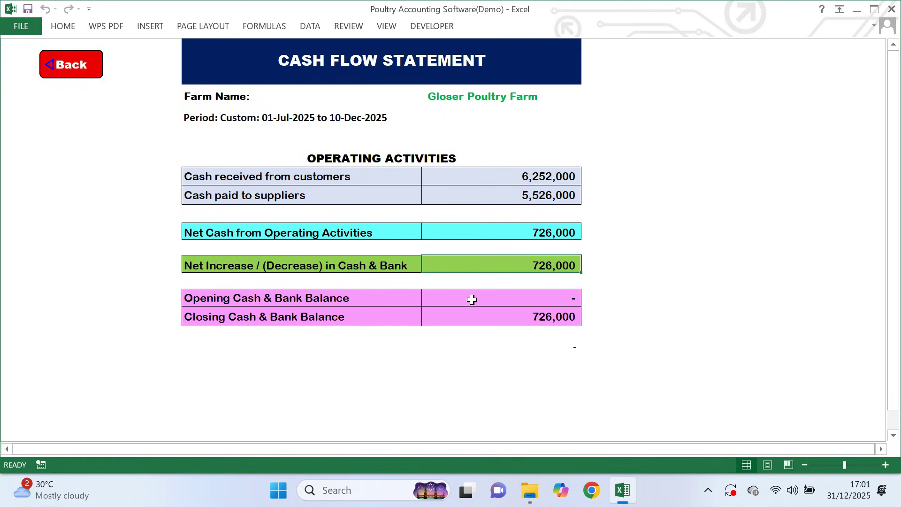
left_click(475, 315)
left_click(482, 298)
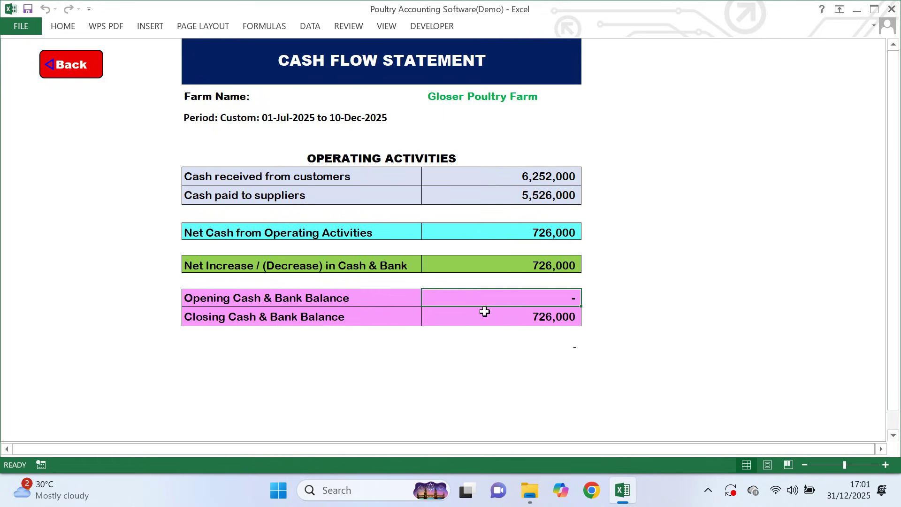
left_click(485, 313)
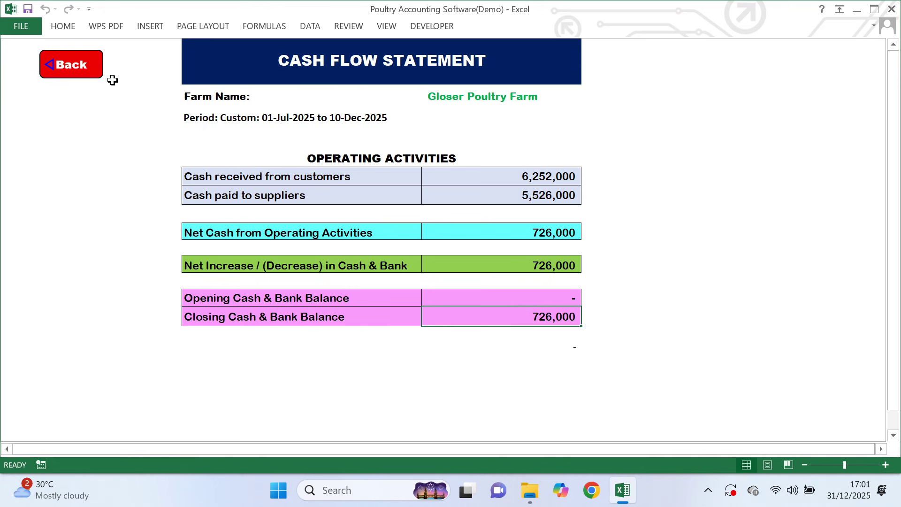
left_click(240, 120)
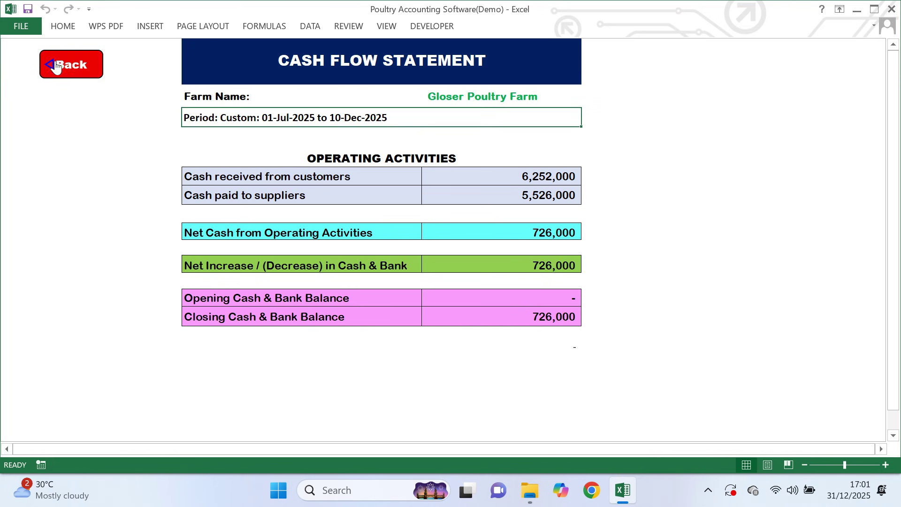
left_click(77, 75)
left_click(71, 57)
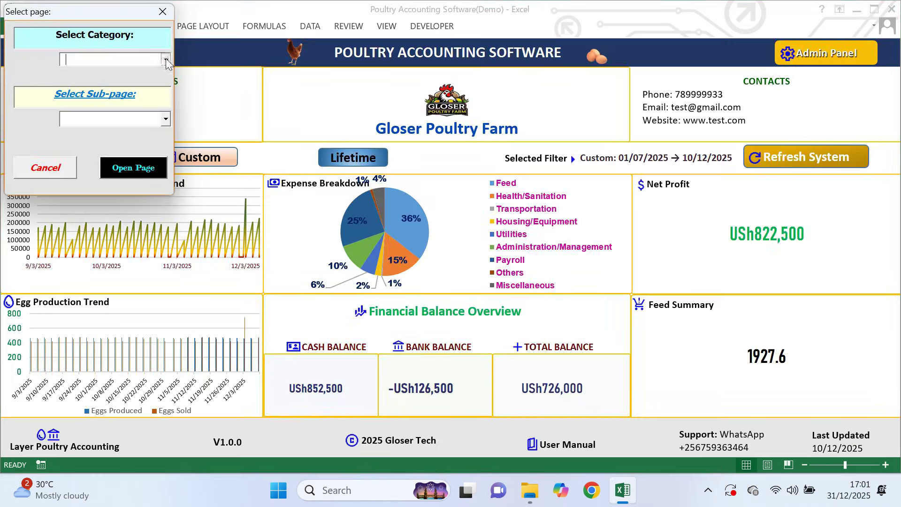
- Open the ProductionSummary report from the Reports category
left_click(165, 59)
left_click(126, 122)
left_click(165, 119)
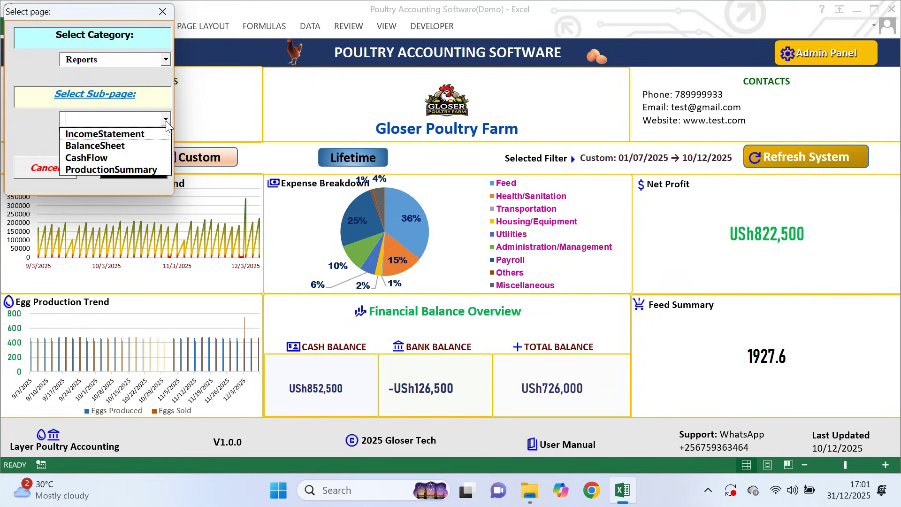
left_click(126, 168)
left_click(133, 167)
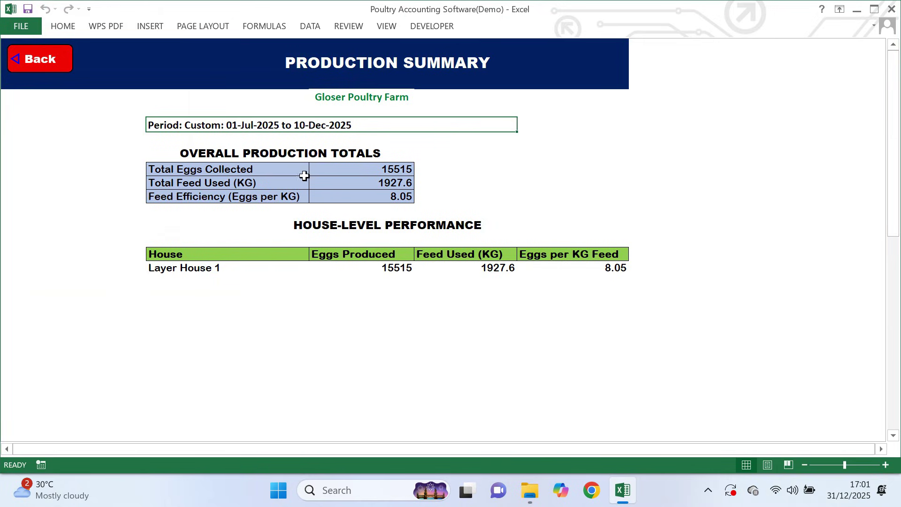
- Review 15515 eggs, 1927.6 kg feed, 8.05 eggs/kg and Layer House 1 figures, then go back
left_click(362, 170)
left_click(368, 182)
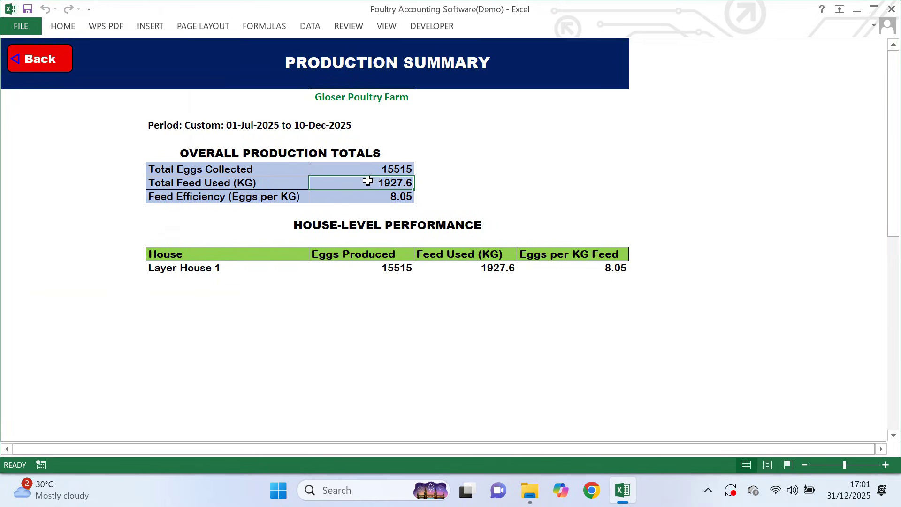
left_click(370, 197)
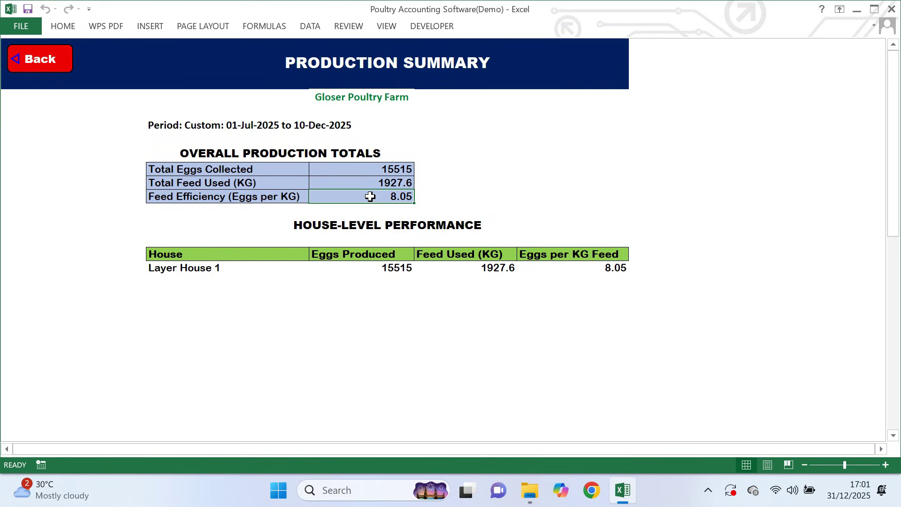
left_click(221, 269)
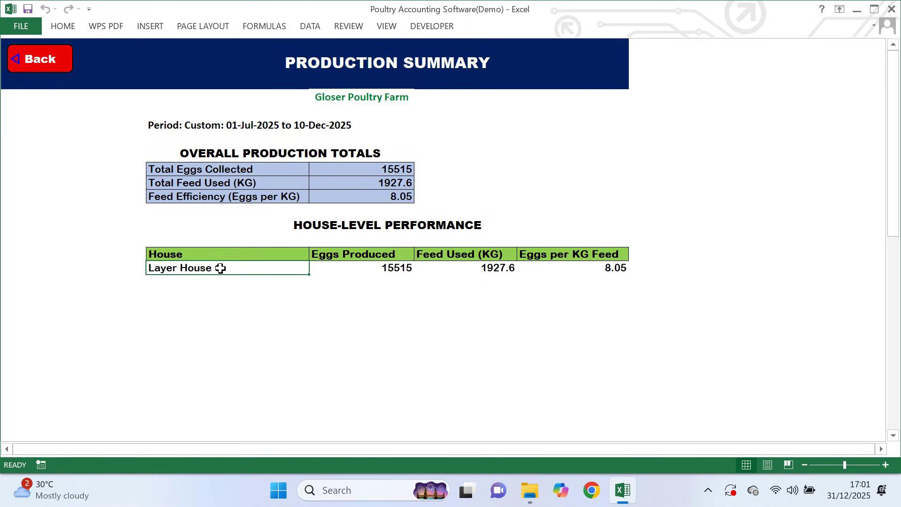
left_click(345, 264)
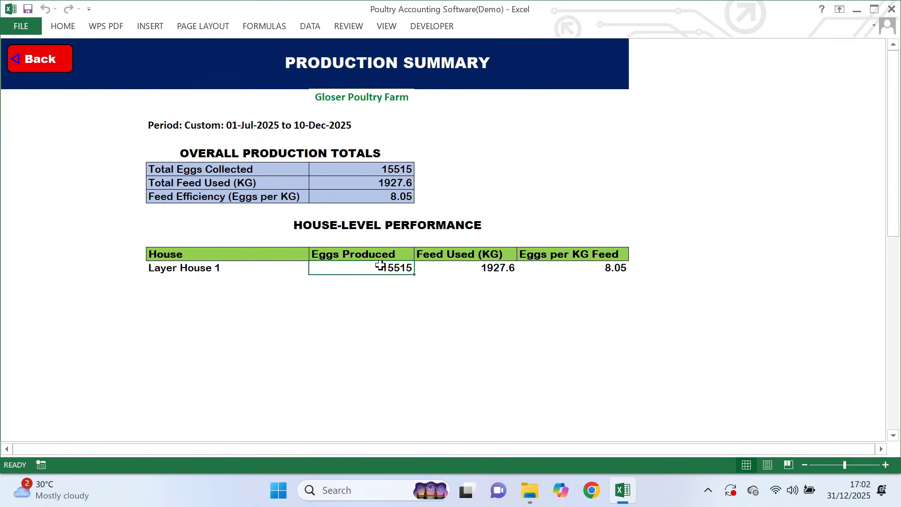
left_click(446, 267)
left_click(558, 265)
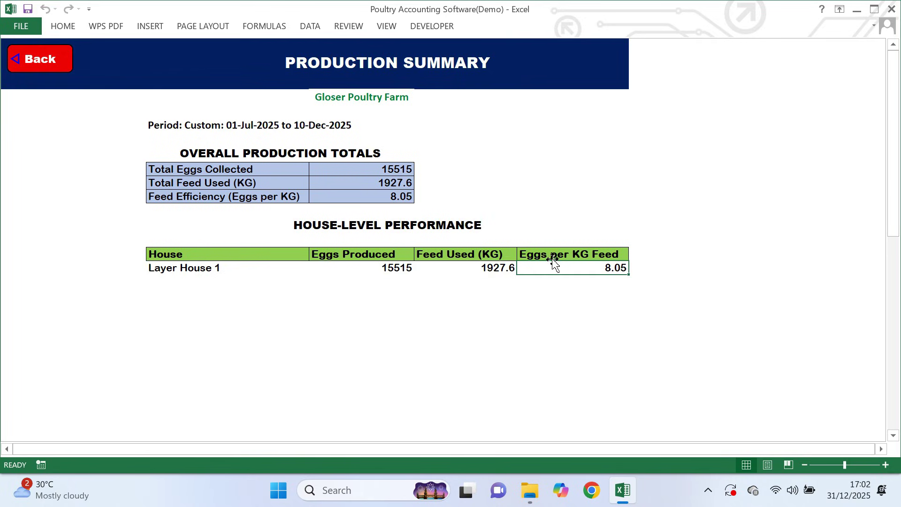
left_click(65, 67)
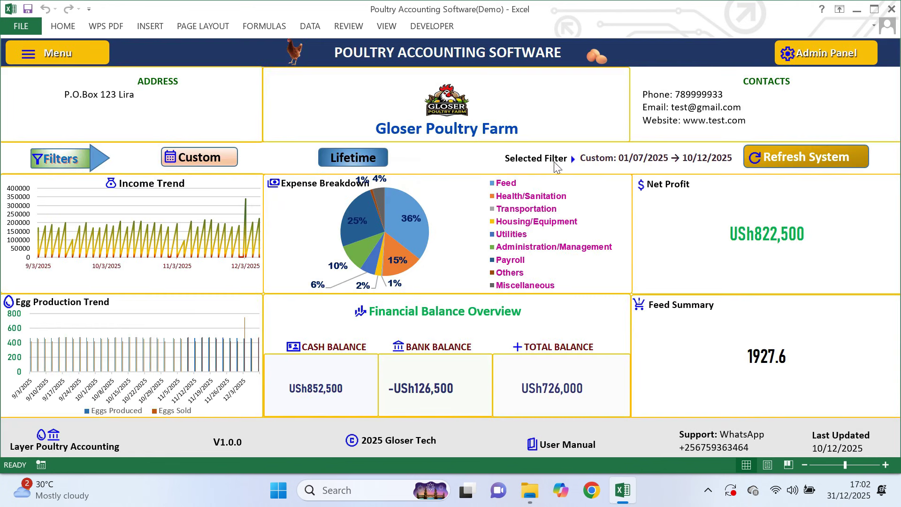
- Switch the dashboard filter to Lifetime and refresh so Net Profit shows USh1,394,000
left_click(378, 162)
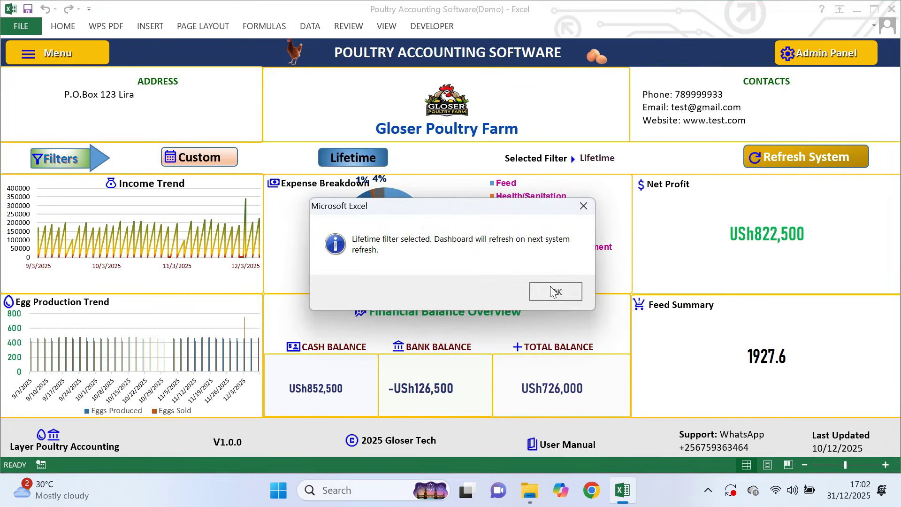
left_click(555, 292)
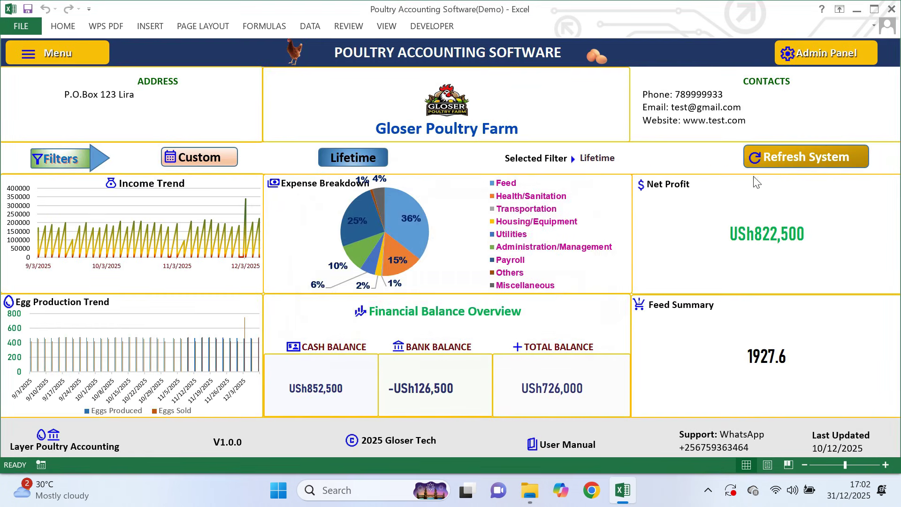
left_click(783, 164)
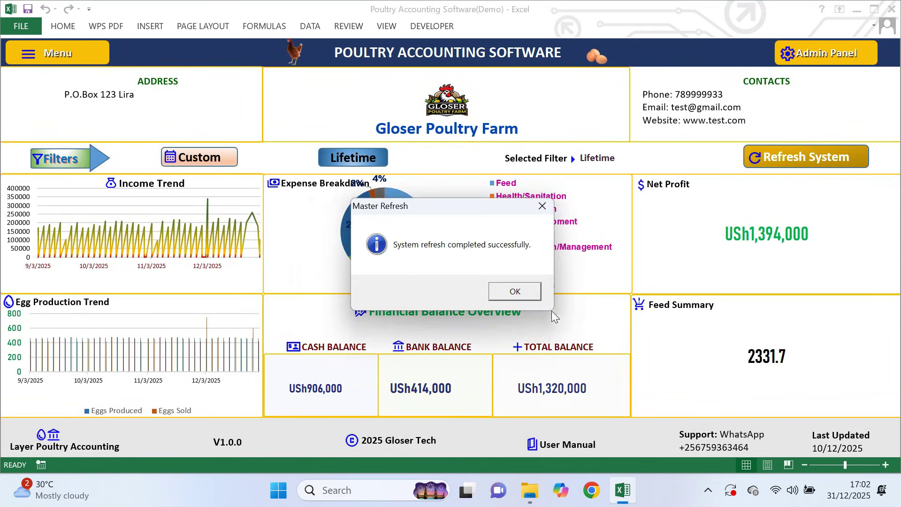
left_click(515, 291)
- Open the lifetime Production Summary report showing 18778 eggs, 2331.7 kg feed and 8.05 eggs/kg
left_click(103, 60)
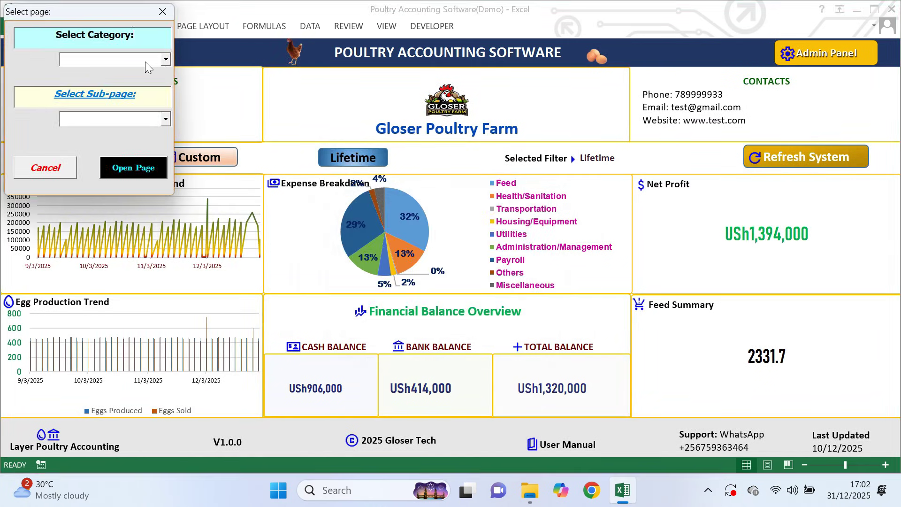
left_click(165, 62)
left_click(129, 123)
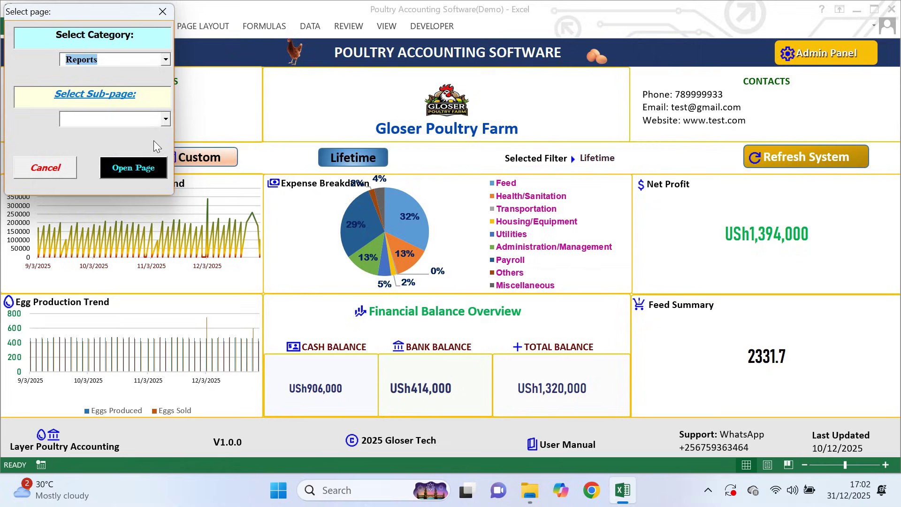
left_click(166, 120)
left_click(140, 168)
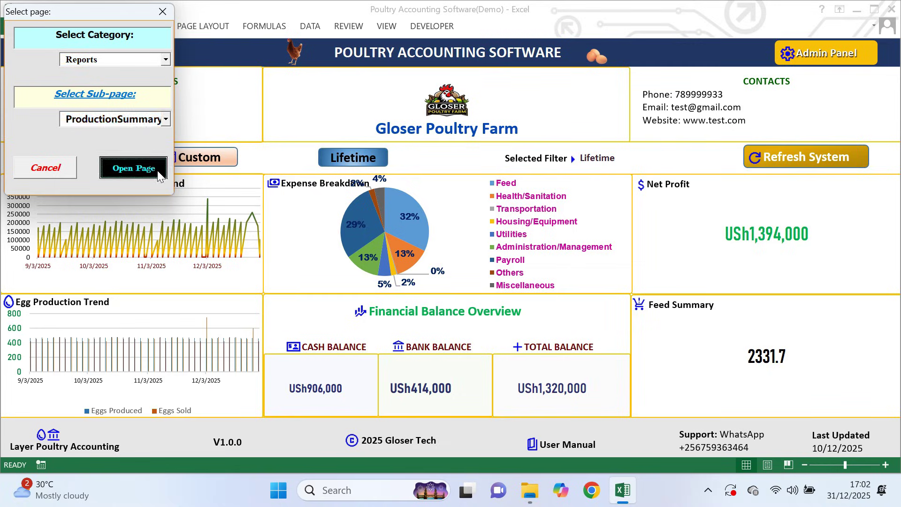
left_click(134, 168)
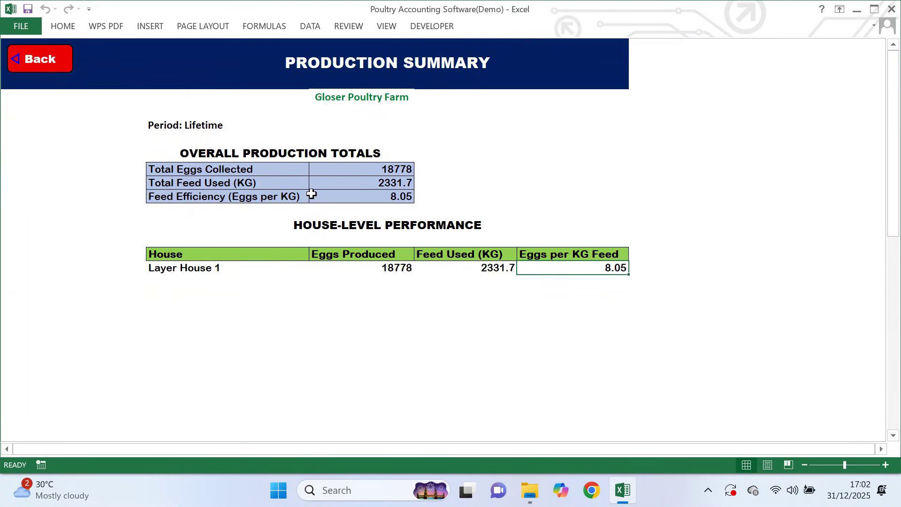
left_click(66, 79)
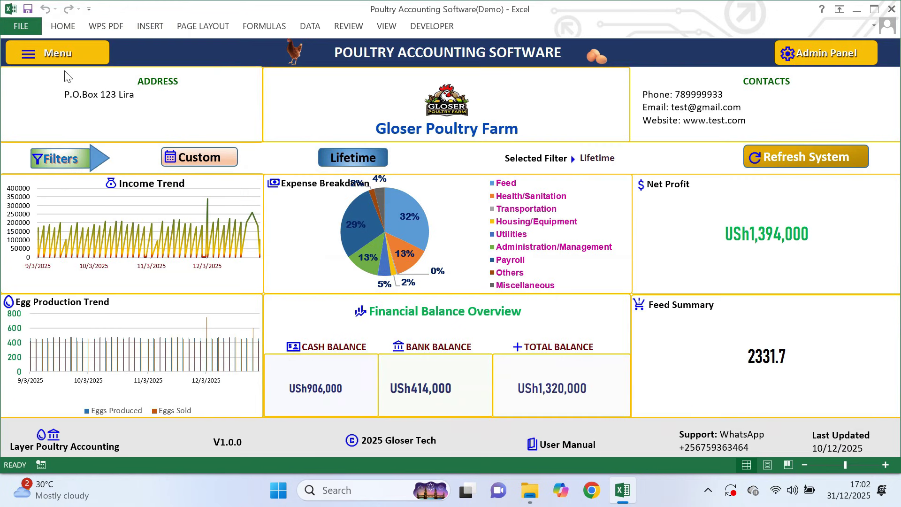
left_click(165, 60)
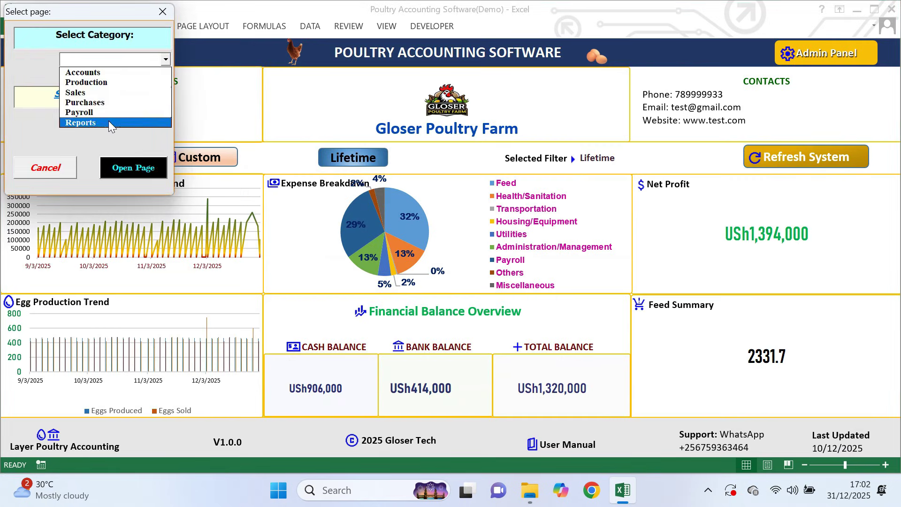
left_click(109, 121)
left_click(166, 119)
left_click(113, 157)
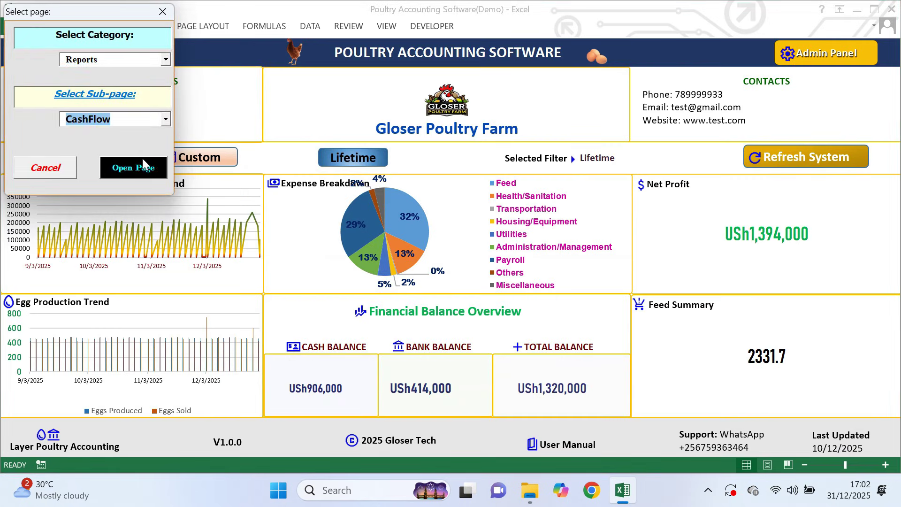
left_click(142, 164)
scroll(421, 245, "down", 1)
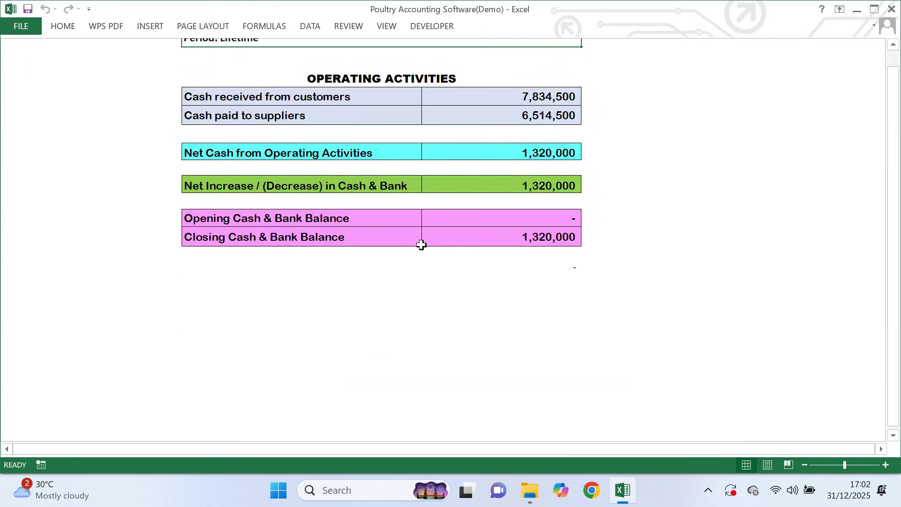
scroll(420, 244, "up", 1)
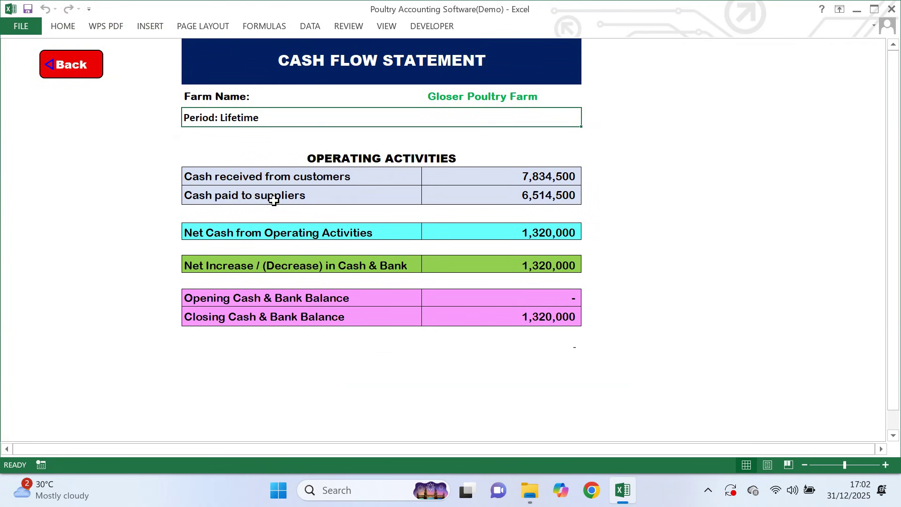
left_click(60, 65)
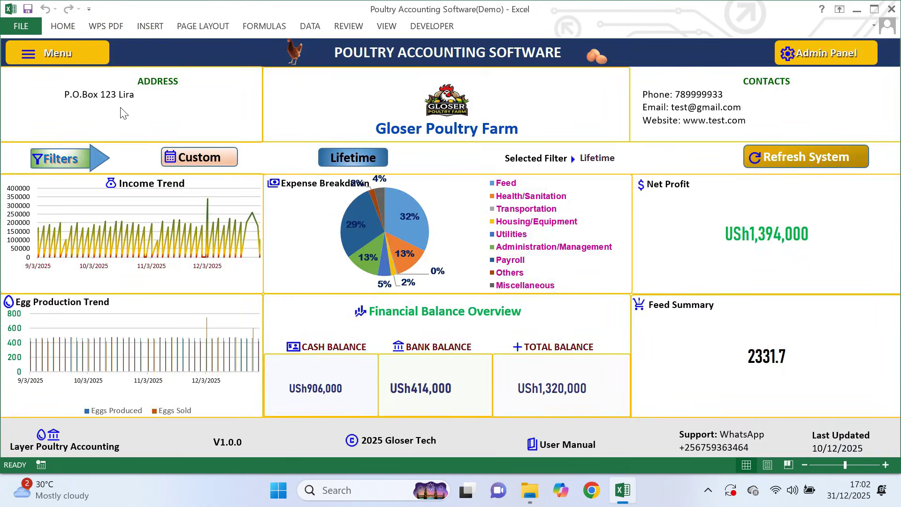